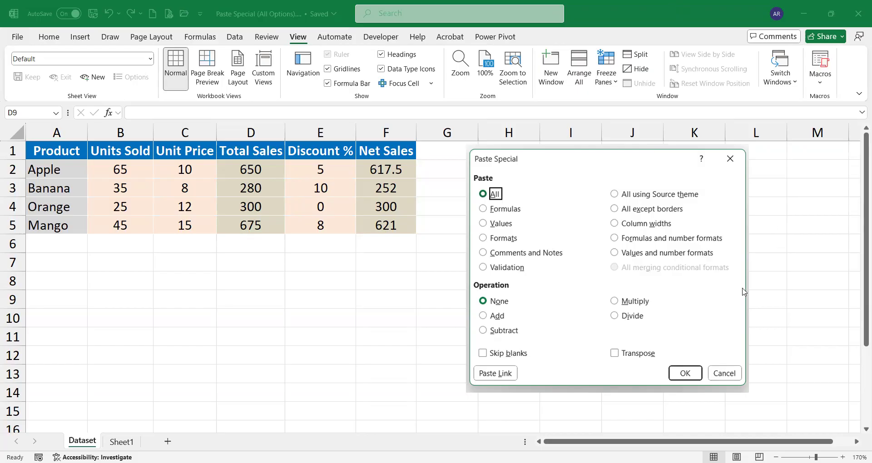
- Go to cell A1 and select the whole product sales table A1:F5 to view its extent
click(50, 148)
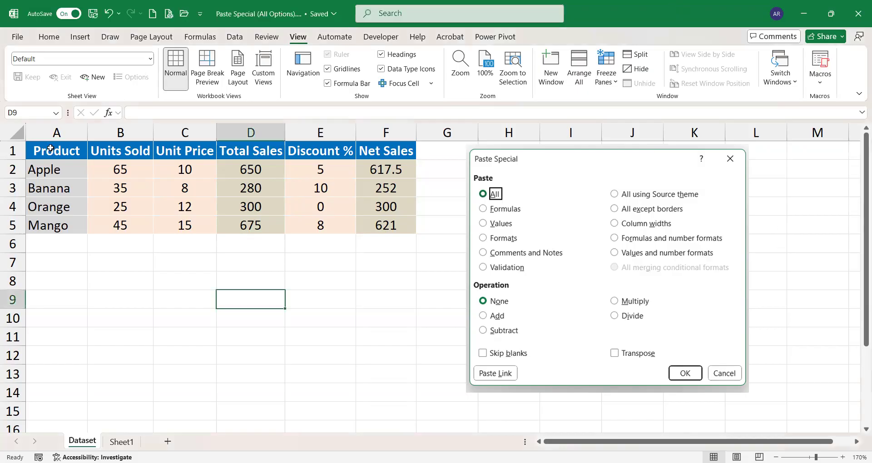
key(ctrl+Left)
key(ctrl+Up)
key(ctrl+Up)
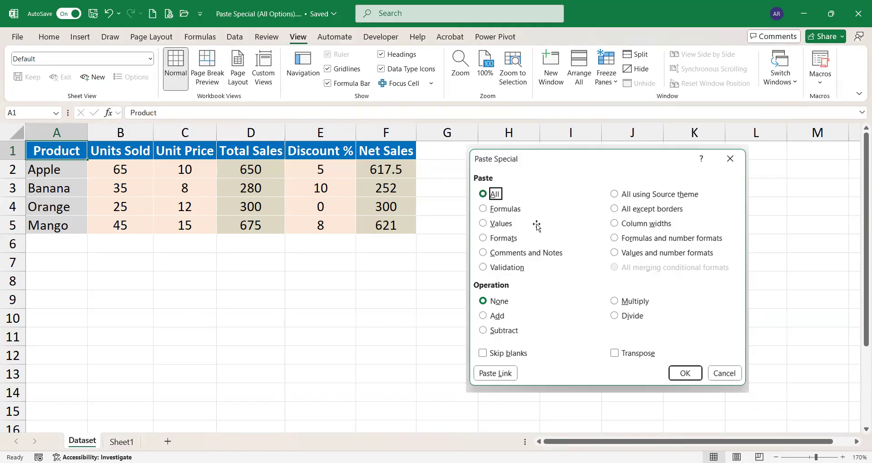
click(72, 182)
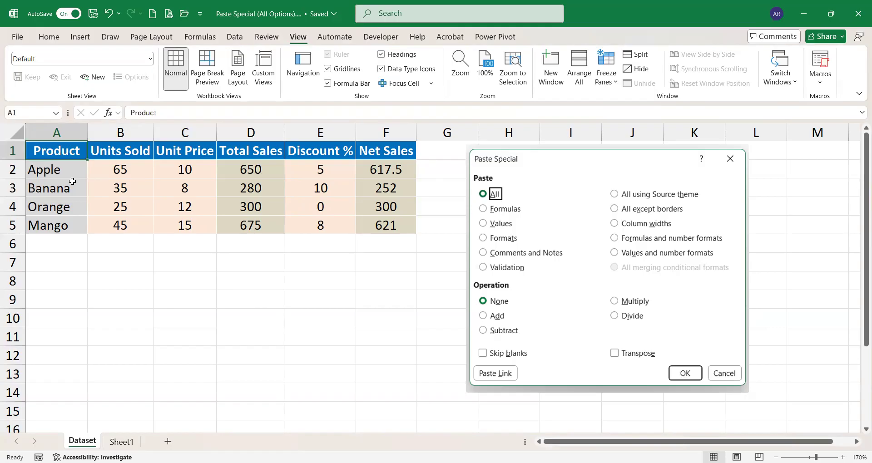
key(ctrl+shift+Right)
key(ctrl+shift+Down)
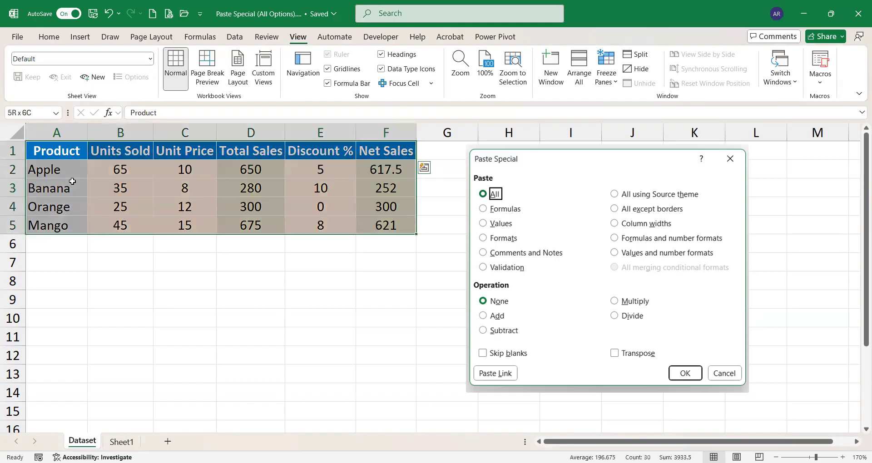
key(Down)
key(Up)
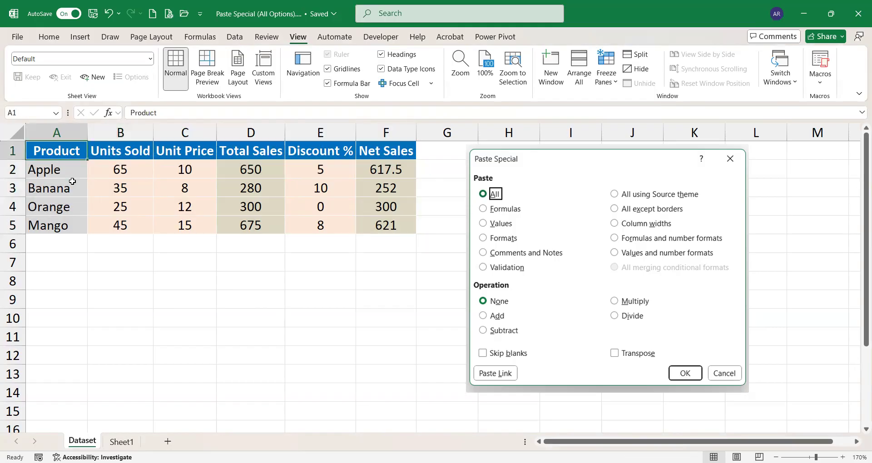
- Examine the first product row and the formulas in the Total Sales and Net Sales columns
key(Right)
key(Down)
key(Left)
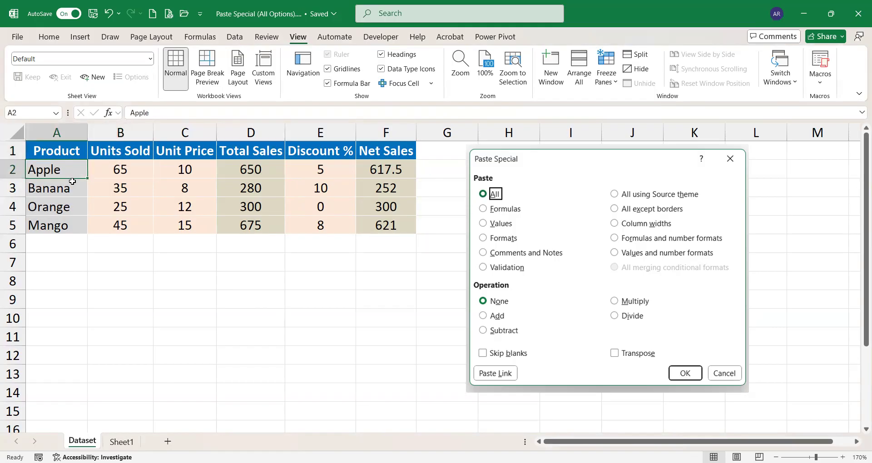
key(Right)
key(Right)
key(Right)
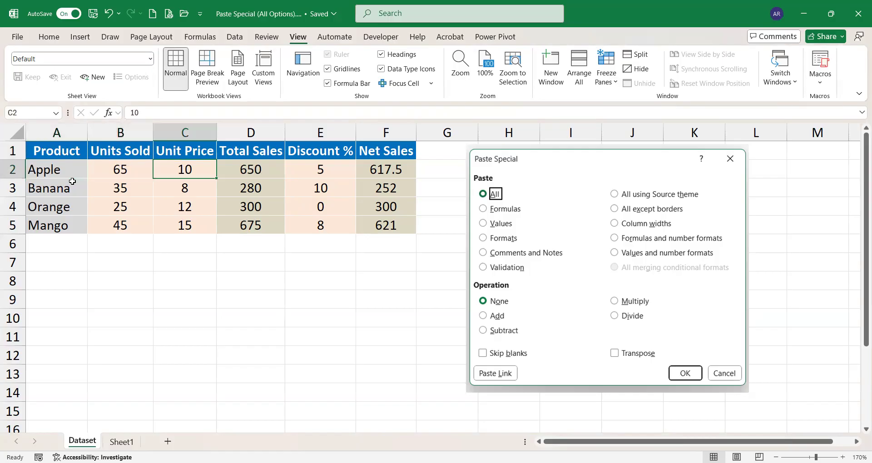
key(Right)
key(Right)
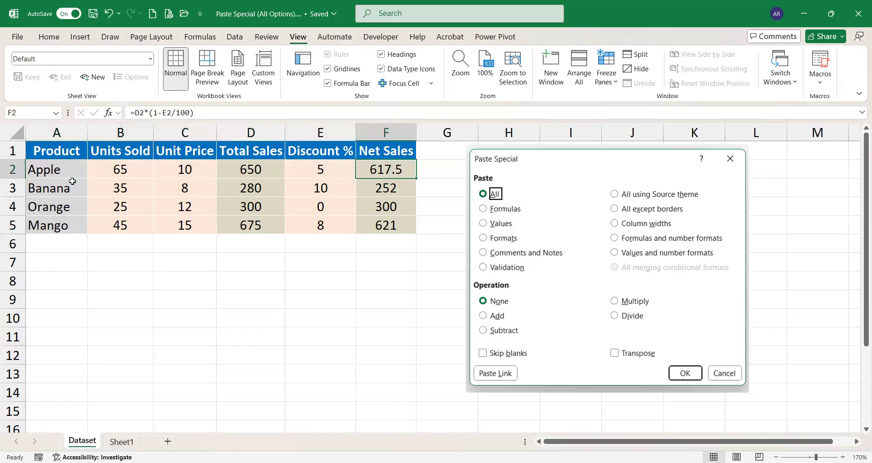
key(ctrl+shift+Down)
key(Left)
key(Left)
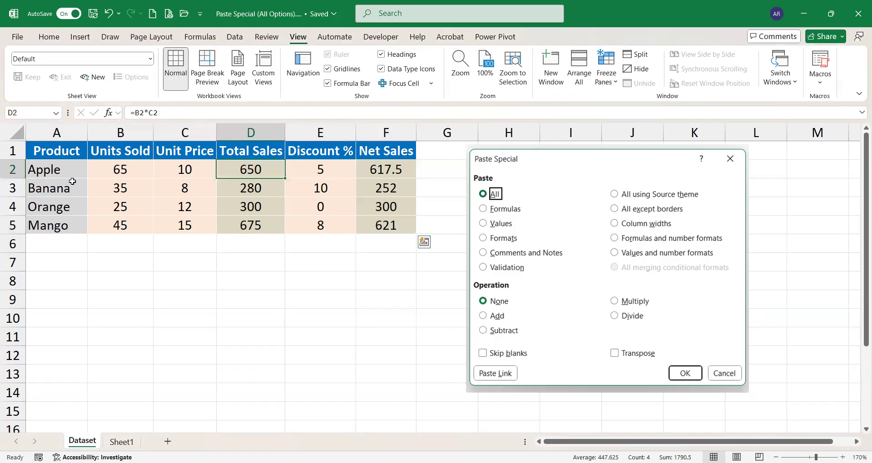
key(ctrl+shift+Down)
key(Right)
key(Left)
key(Left)
key(Left)
key(Left)
key(Up)
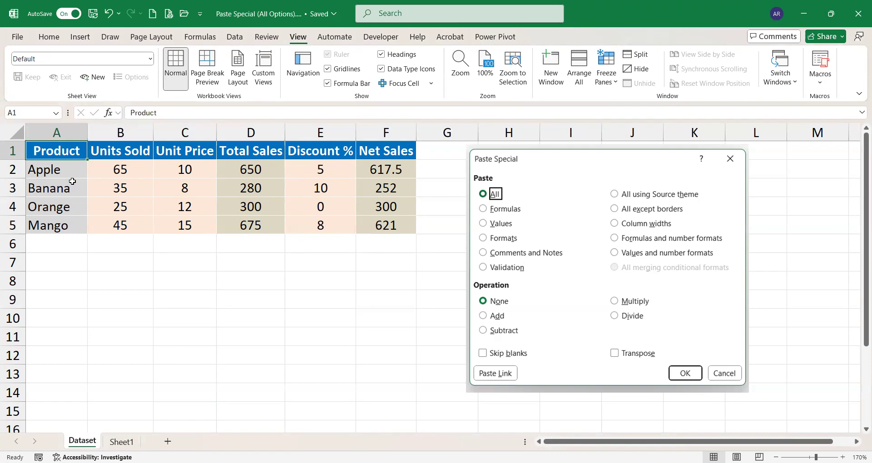
- Copy the entire product sales table A1:F5, including its header row
key(ctrl+shift+Right)
key(ctrl+shift+Down)
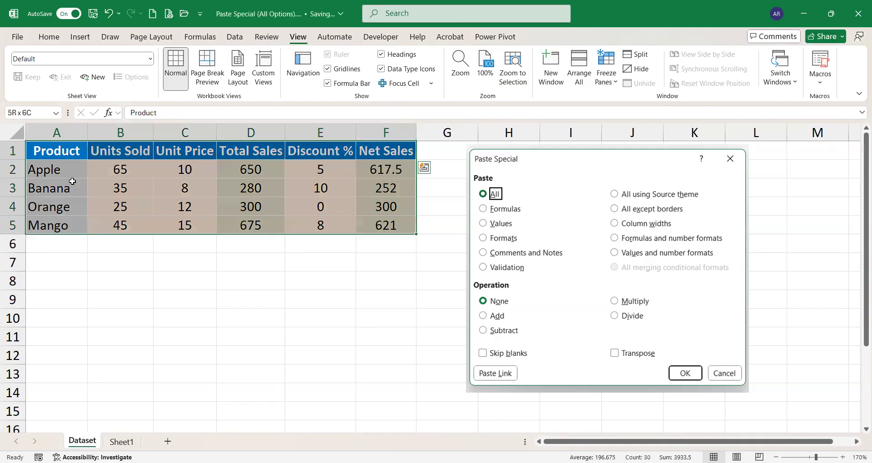
key(ctrl+c)
- Paste the copied table at cell A8 using Paste Special with the All option
key(Down)
key(Down)
key(Down)
key(Down)
key(Down)
key(Down)
key(Down)
key(Down)
key(Down)
key(Up)
key(Up)
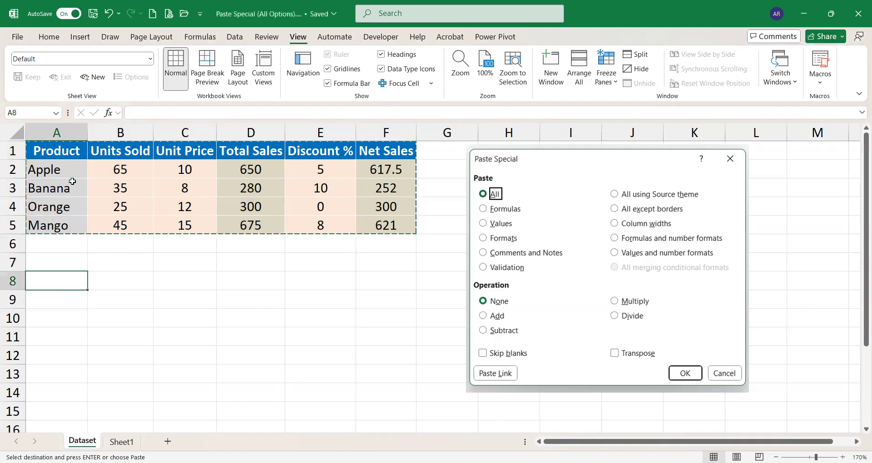
right_click(60, 284)
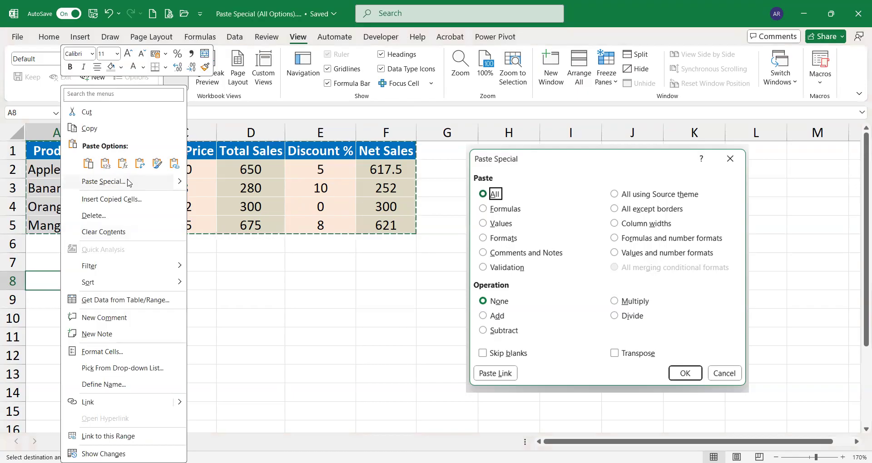
click(167, 184)
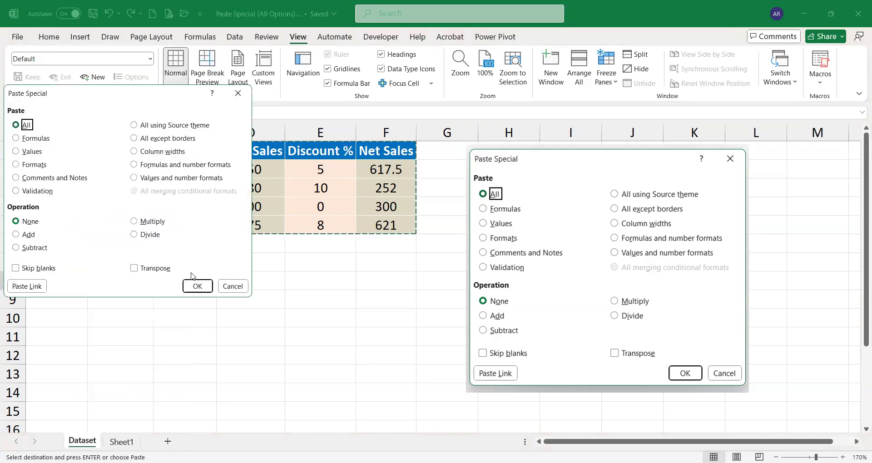
click(194, 286)
- Check the pasted table's contents and compare its Total Sales and Net Sales formulas with the original table
click(58, 279)
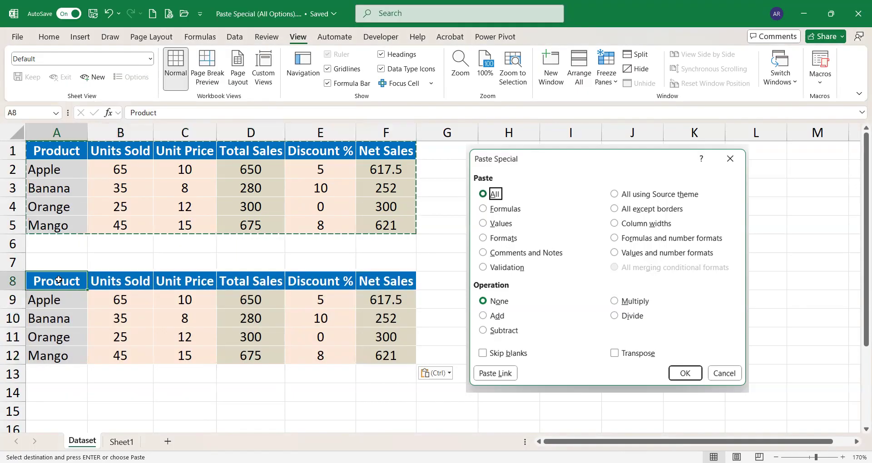
key(Right)
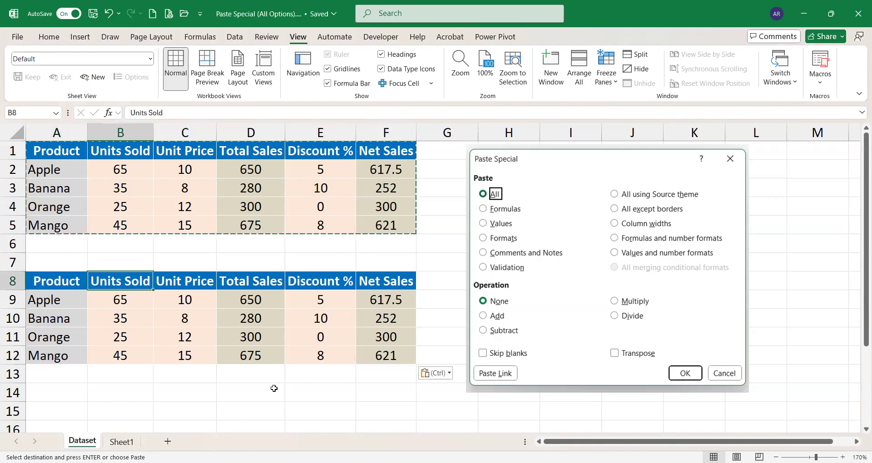
key(Down)
key(Left)
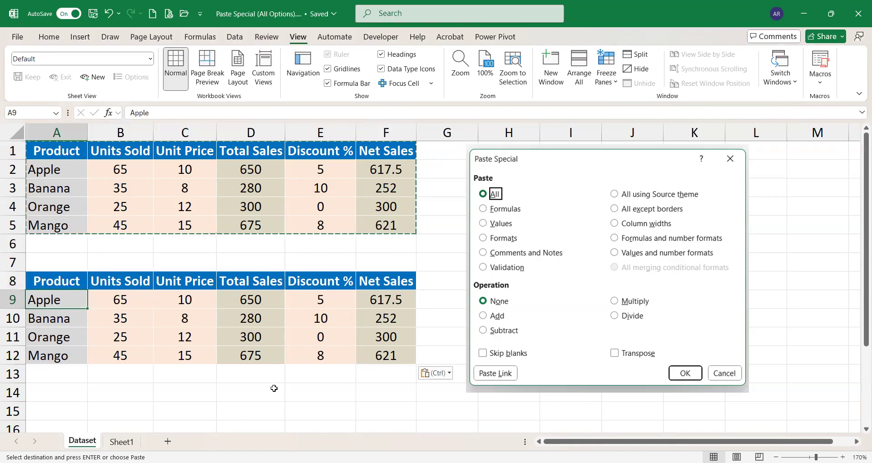
key(Right)
key(Right)
key(Right)
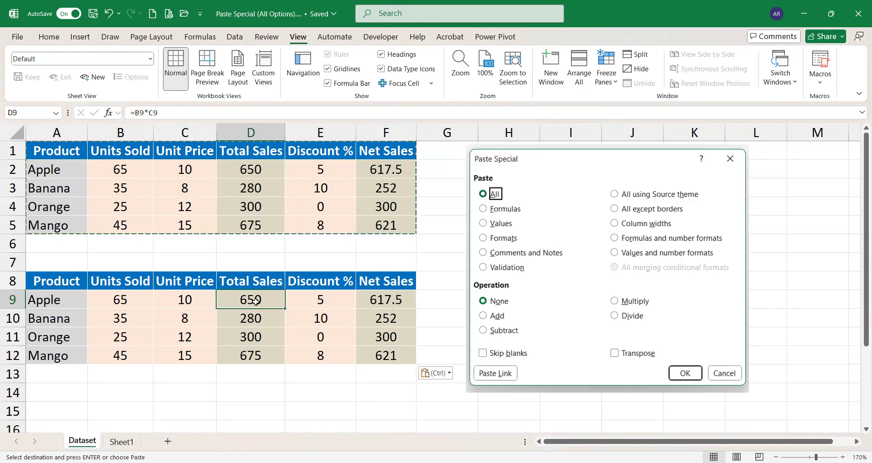
click(383, 304)
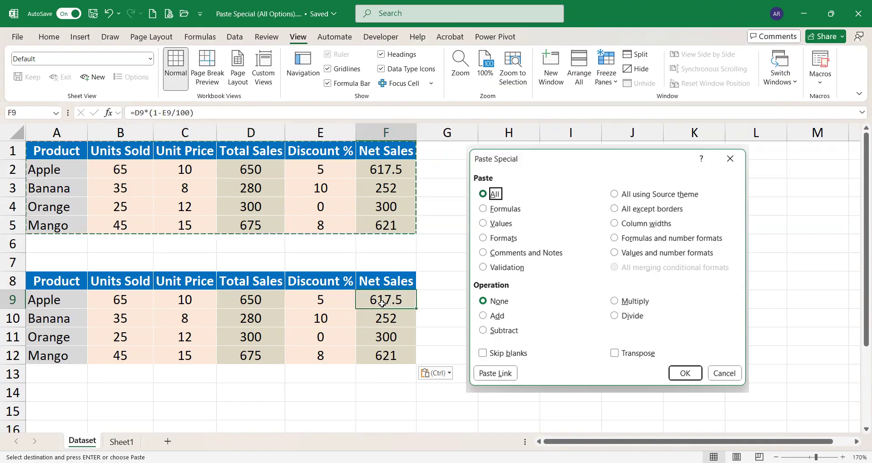
click(396, 169)
- Delete the cells A7:F13 that contain the pasted copy of the table
click(68, 285)
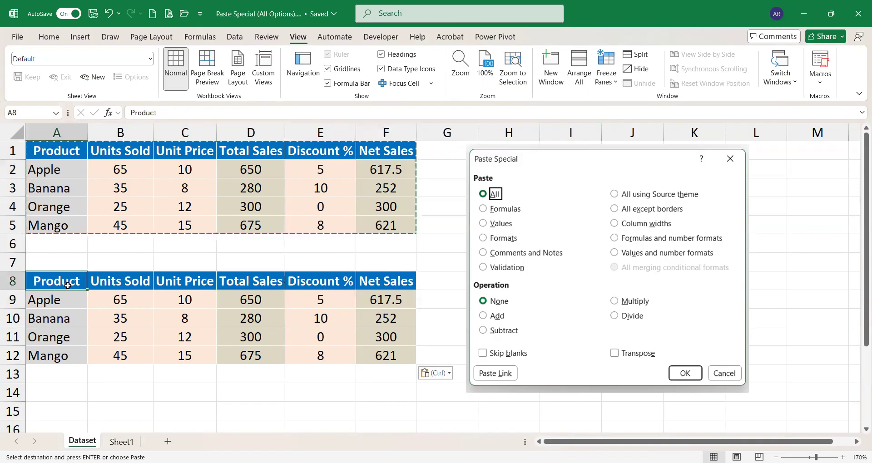
key(Up)
key(shift+Right)
key(shift+Right)
key(shift+Right)
key(shift+Right)
key(shift+Right)
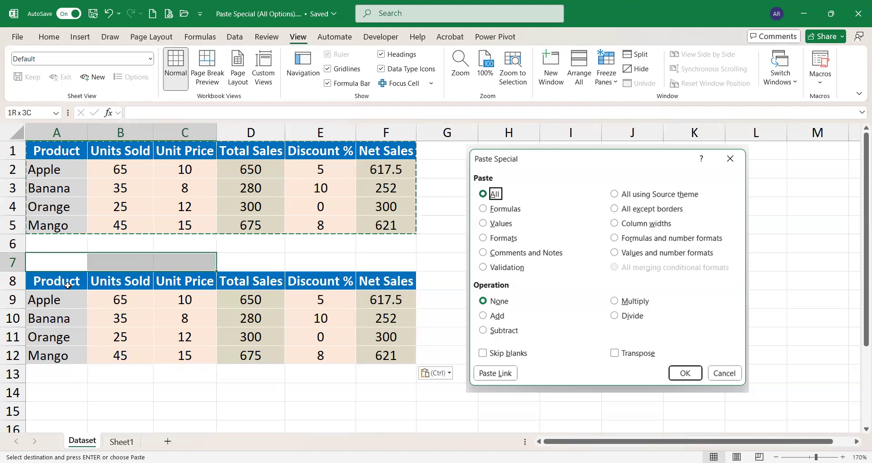
key(shift+Down)
key(shift+Down)
key(shift+Down)
key(shift+Down)
key(shift+Down)
key(shift+Down)
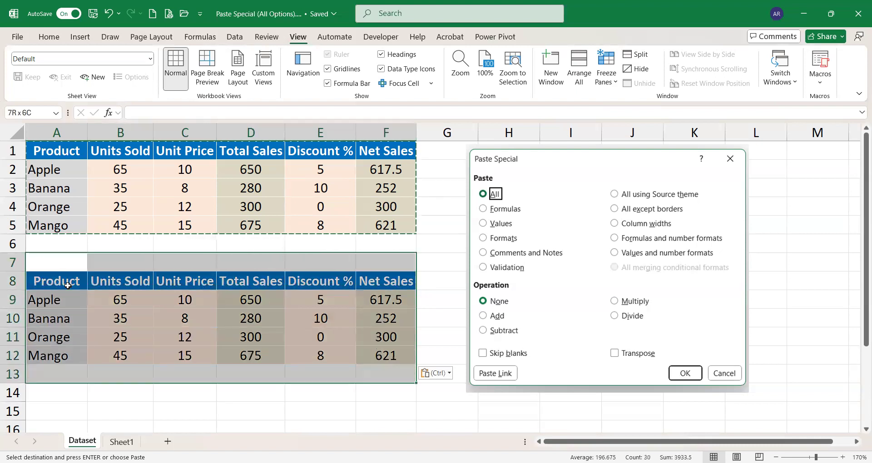
key(ctrl+minus)
key(Return)
- Copy the product sales table A1:F5 and select cell A8 as the paste destination
key(Up)
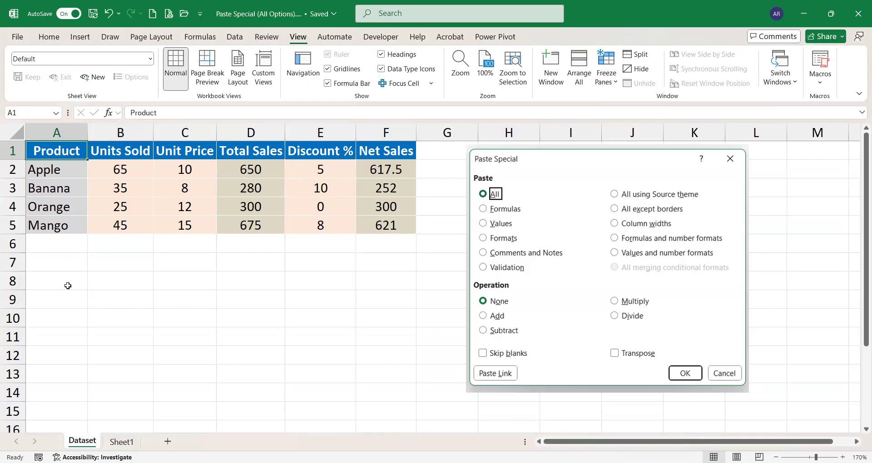
key(ctrl+a)
key(ctrl+c)
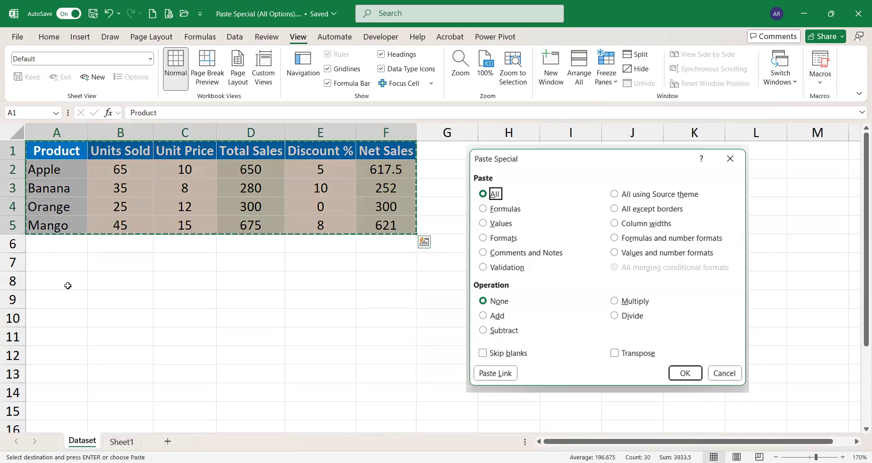
click(68, 285)
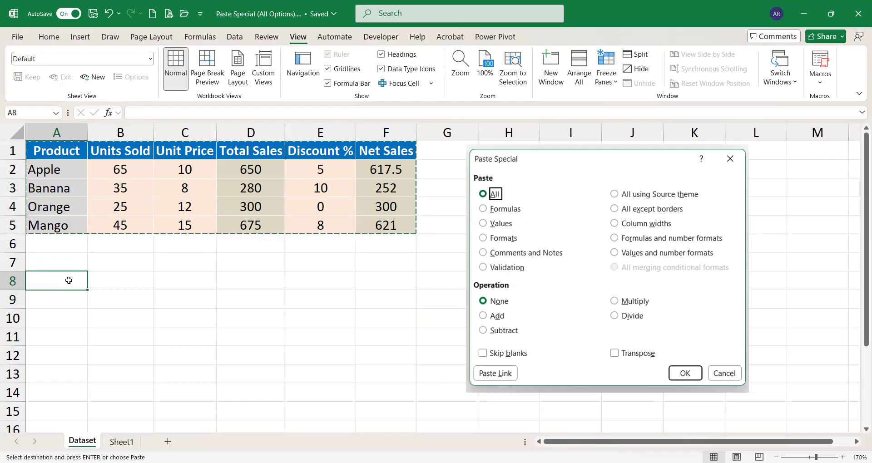
right_click(69, 281)
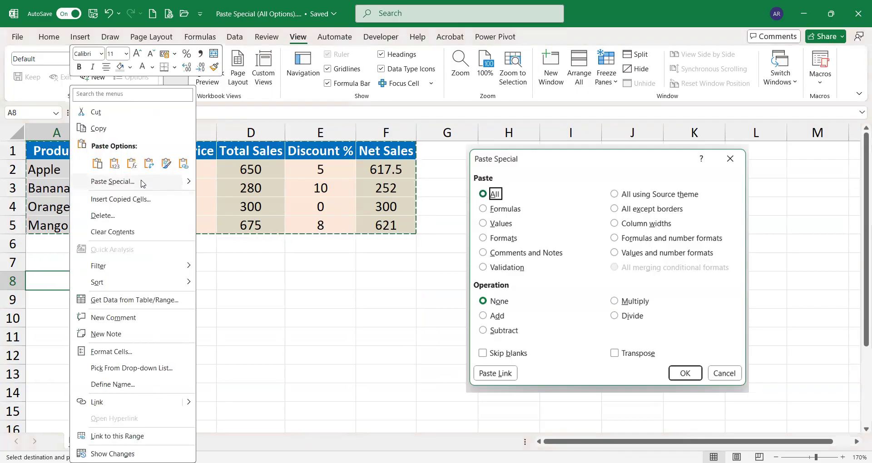
mouse_move(196, 184)
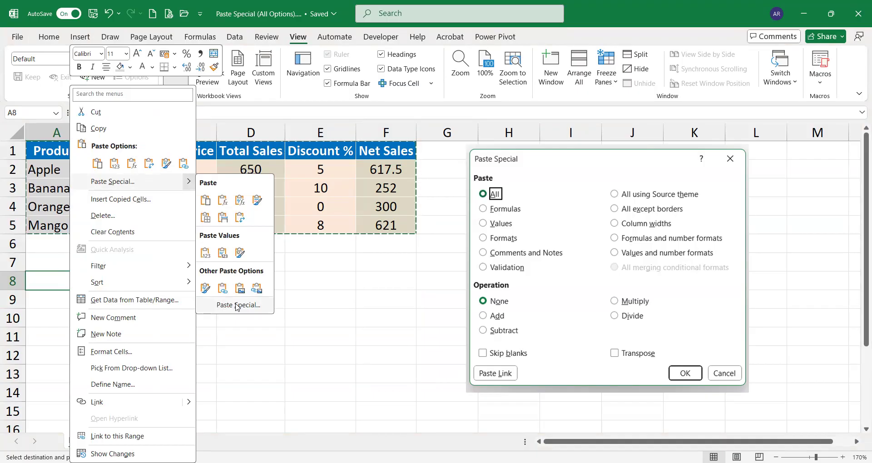
click(237, 305)
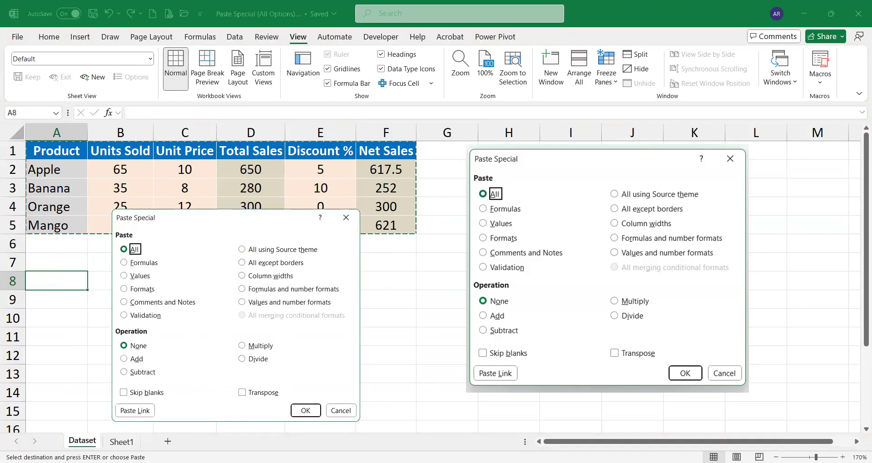
key(Escape)
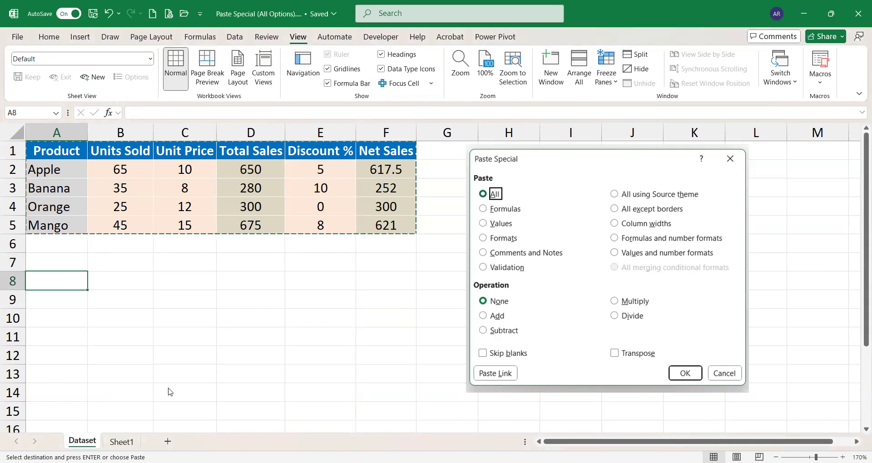
- Paste only the formulas of the copied table at cell A8 with Paste Special
key(ctrl+alt+v)
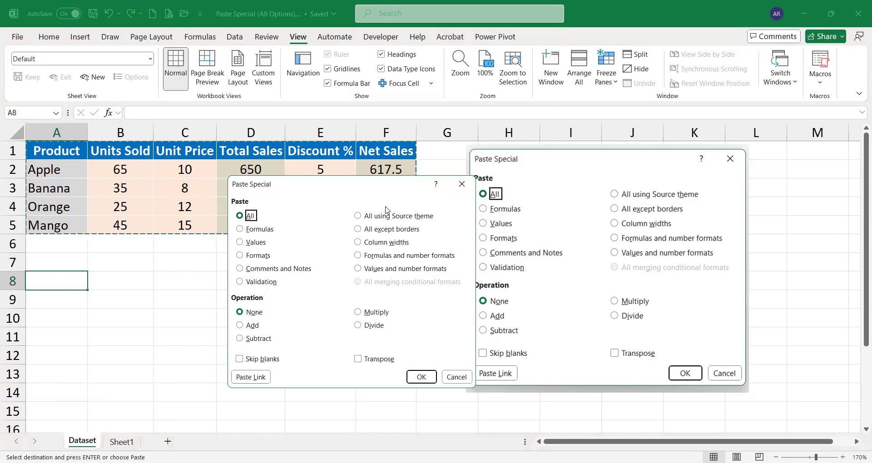
click(255, 230)
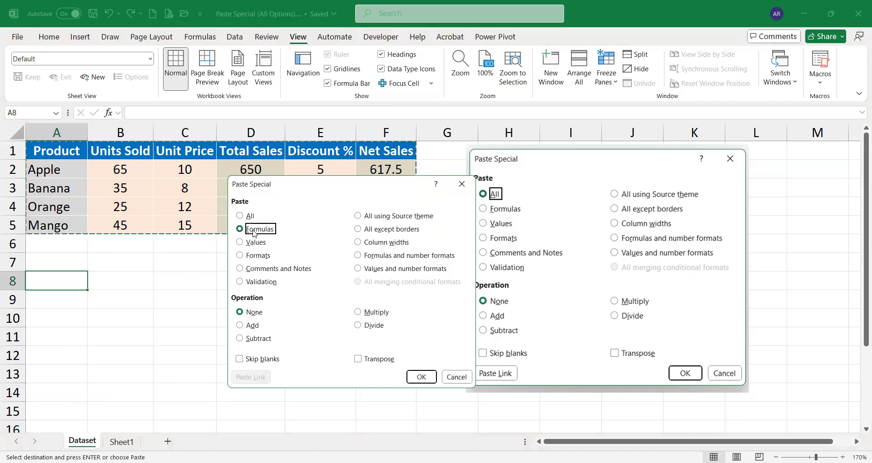
click(422, 378)
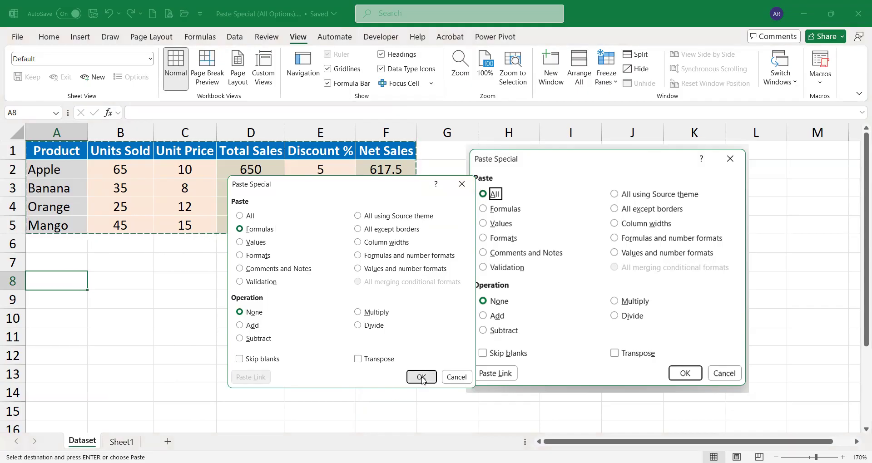
- Inspect the header cells and the Total Sales formulas in the table pasted at A8
click(47, 284)
key(Right)
key(Left)
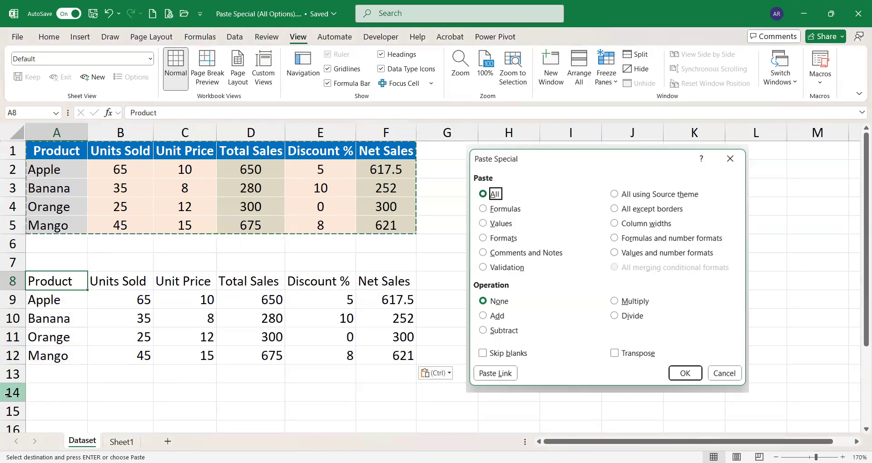
key(Right)
key(Right)
key(Right)
key(Down)
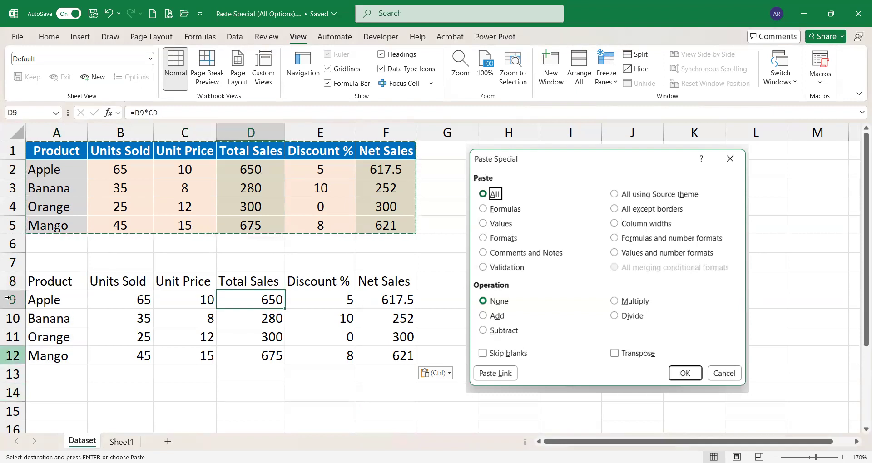
key(Down)
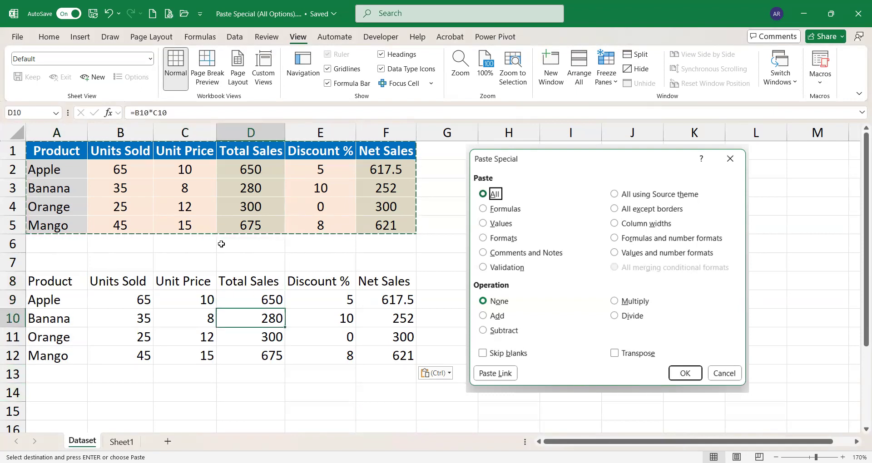
- Inspect the Net Sales formulas and header in column F of the table pasted at A8
click(388, 295)
key(Down)
key(Up)
key(Up)
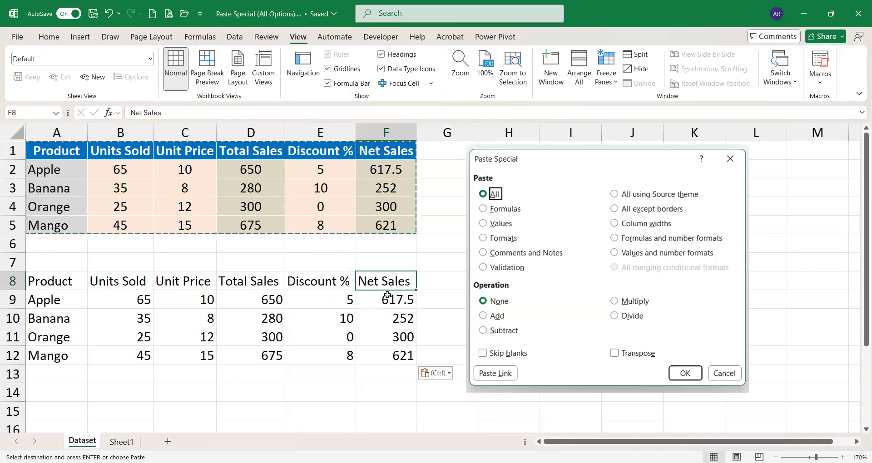
- Delete the contents of the pasted table in cells A8:F12
key(ctrl+Left)
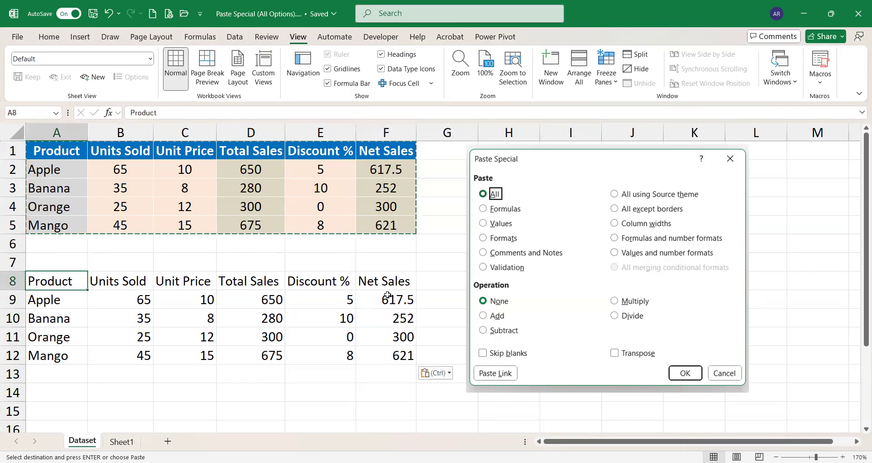
key(Down)
key(ctrl+shift+Right)
key(ctrl+shift+Down)
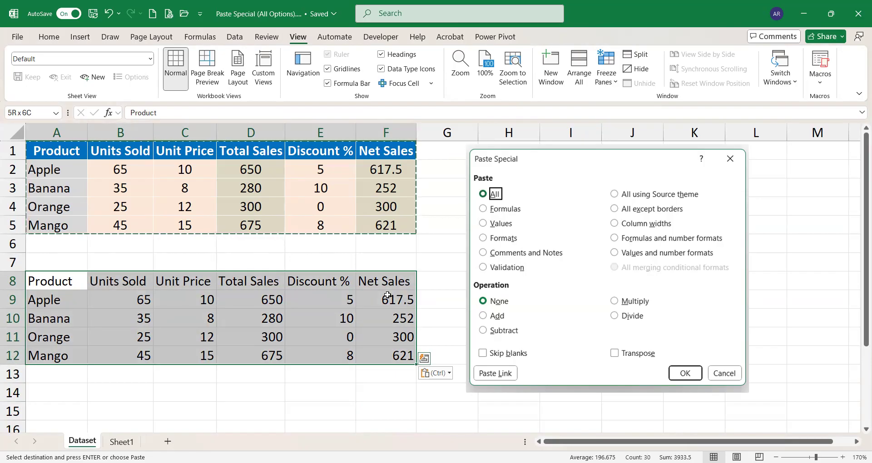
key(Delete)
- Copy the product sales table A1:F5 and select cell A8 as the paste destination
key(ctrl+Up)
key(ctrl+Up)
key(ctrl+shift+Down)
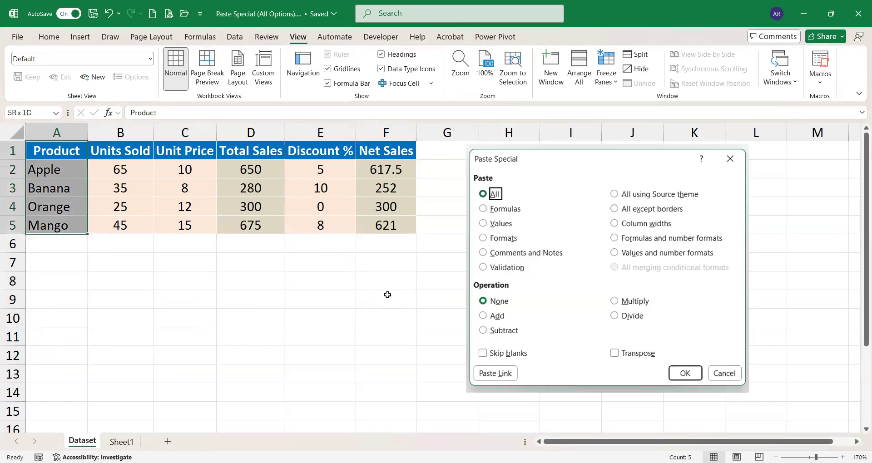
key(ctrl+shift+Right)
key(ctrl+c)
key(Down)
key(Down)
key(Down)
key(Down)
key(Down)
key(Down)
key(Down)
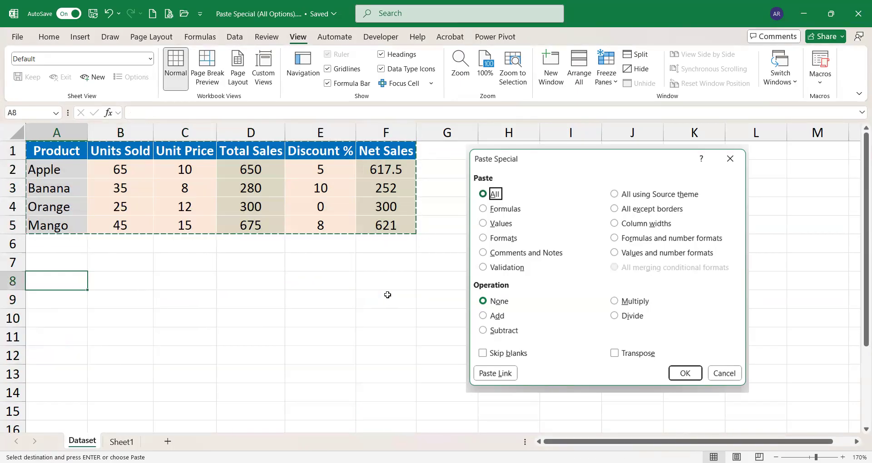
- Paste only the values of the copied table at cell A8 with Paste Special
key(ctrl+alt+v)
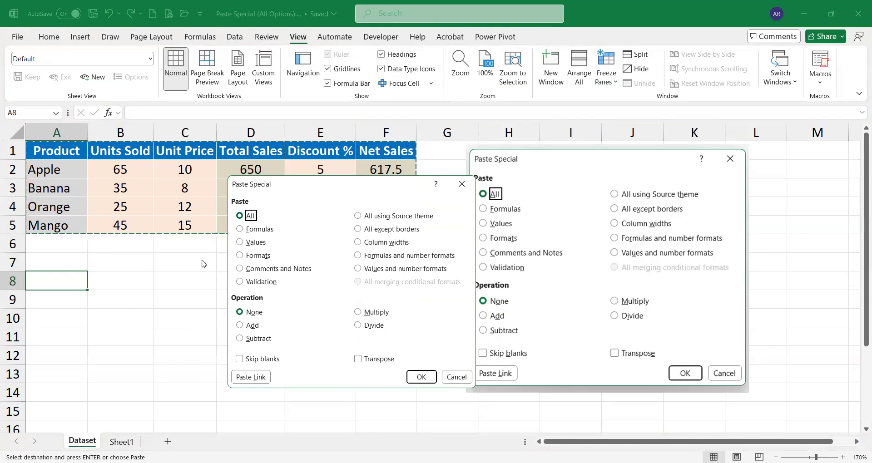
click(240, 243)
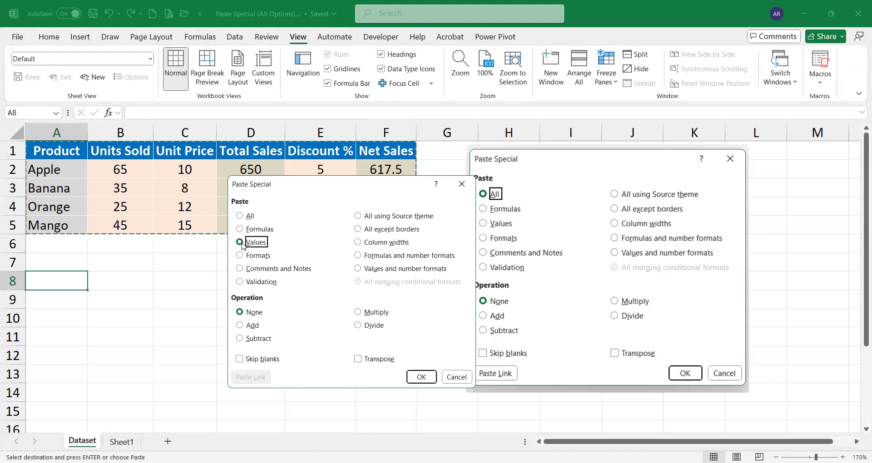
click(426, 380)
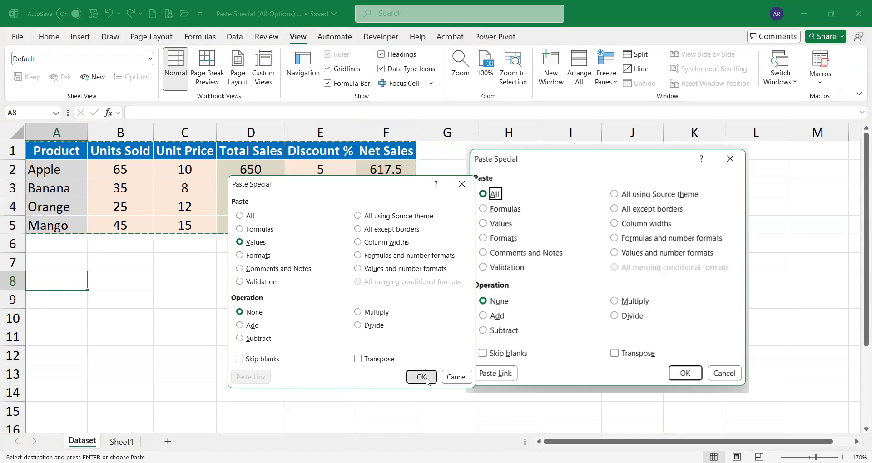
- Compare the pasted Total Sales cells D9 and D10 with the original formula in D2
click(195, 305)
key(Right)
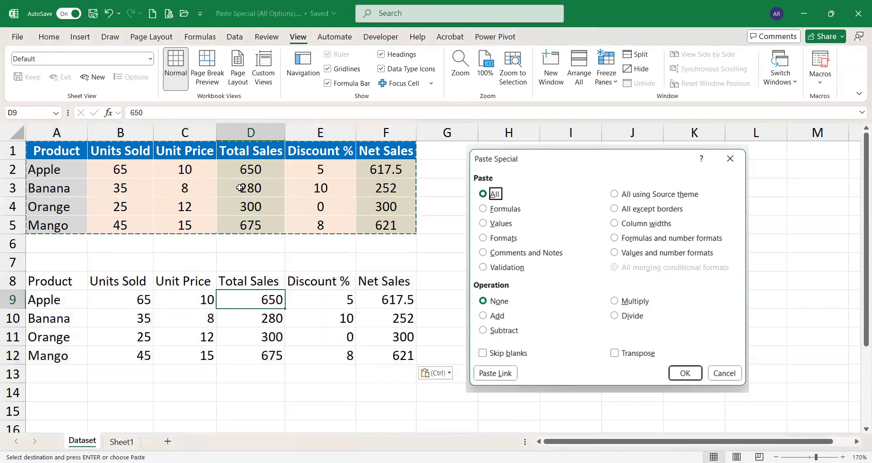
click(249, 169)
click(264, 301)
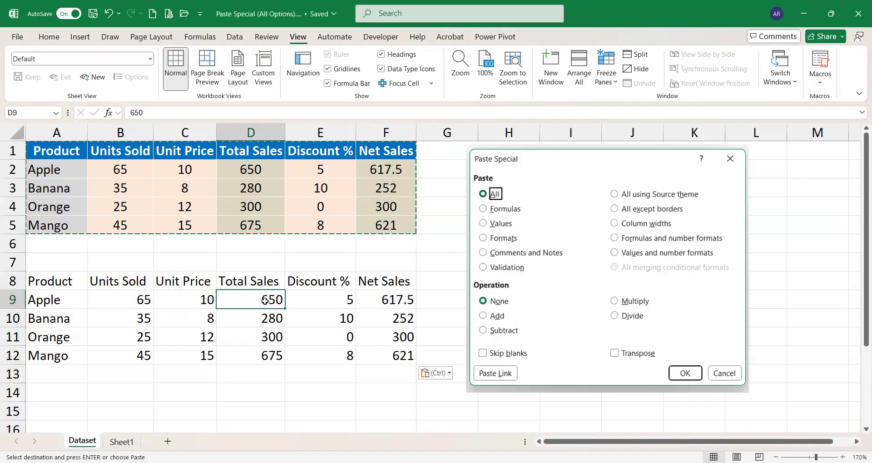
click(265, 318)
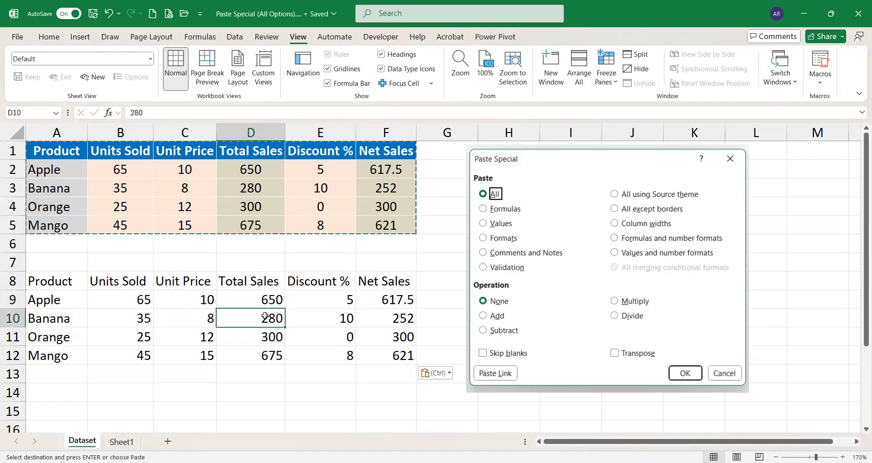
- Check whether the Net Sales cells of the pasted table hold plain values or formulas
key(Right)
key(Right)
key(Up)
key(Down)
key(Down)
key(Down)
key(Up)
key(Up)
key(Up)
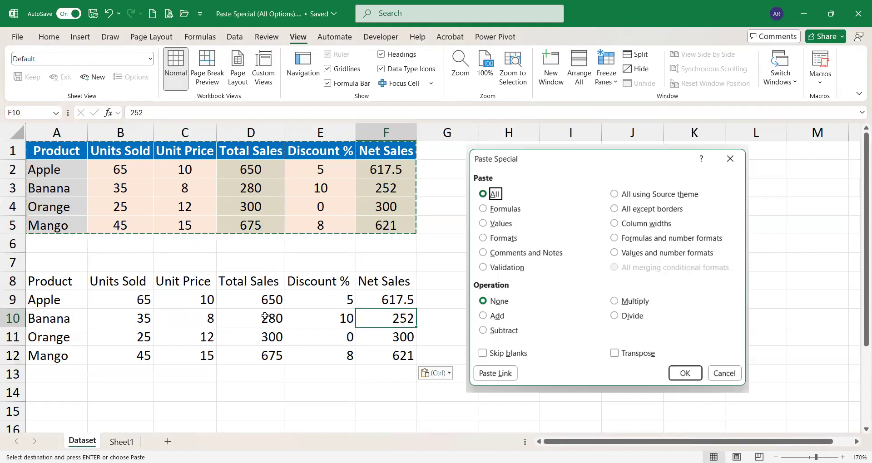
- Examine the pasted Units Sold cell B9 and the Total Sales column in both tables
key(Home)
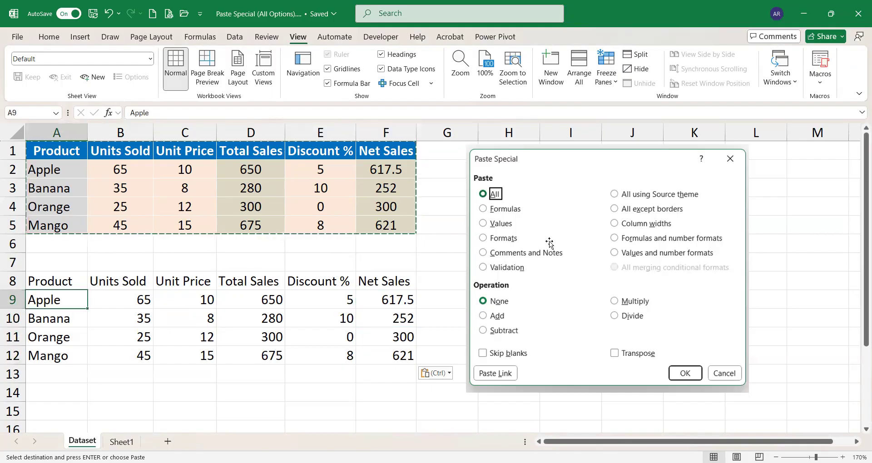
click(115, 303)
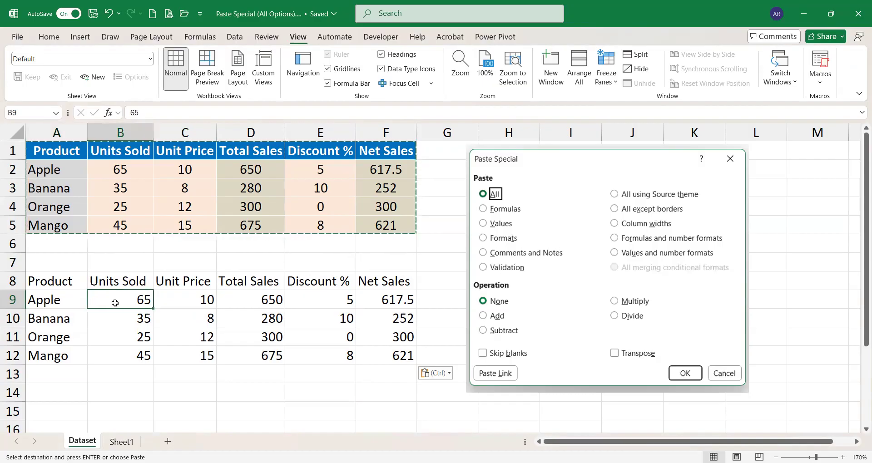
key(ctrl+Up)
key(ctrl+Up)
key(ctrl+Up)
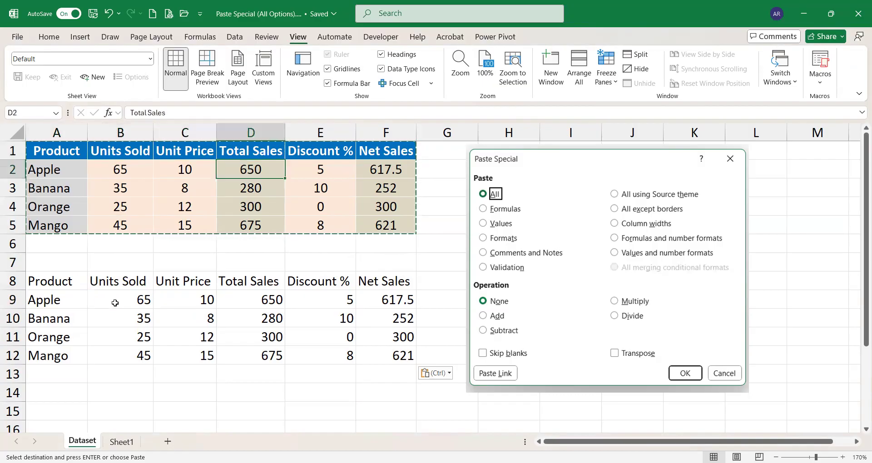
key(ctrl+Down)
key(ctrl+Down)
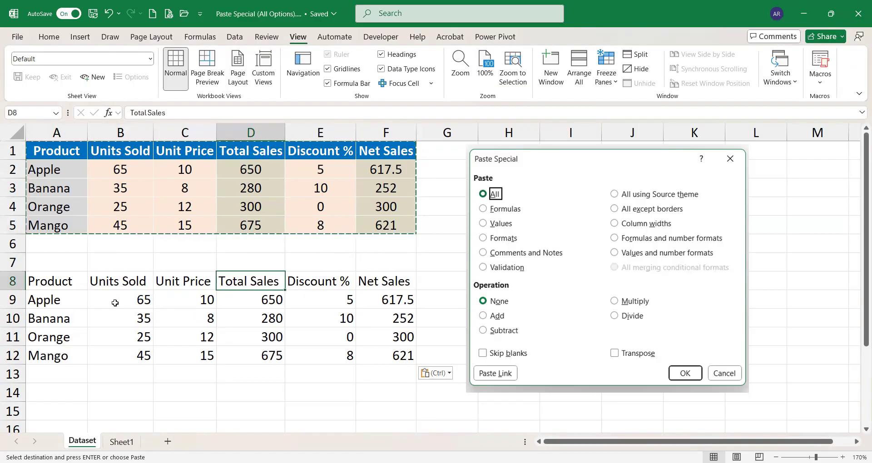
- Copy the original table A1:F5 and paste only its formats onto the values table at A8 with Paste Special
key(ctrl+Left)
key(ctrl+Up)
key(ctrl+Up)
key(ctrl+shift+Right)
key(ctrl+shift+Down)
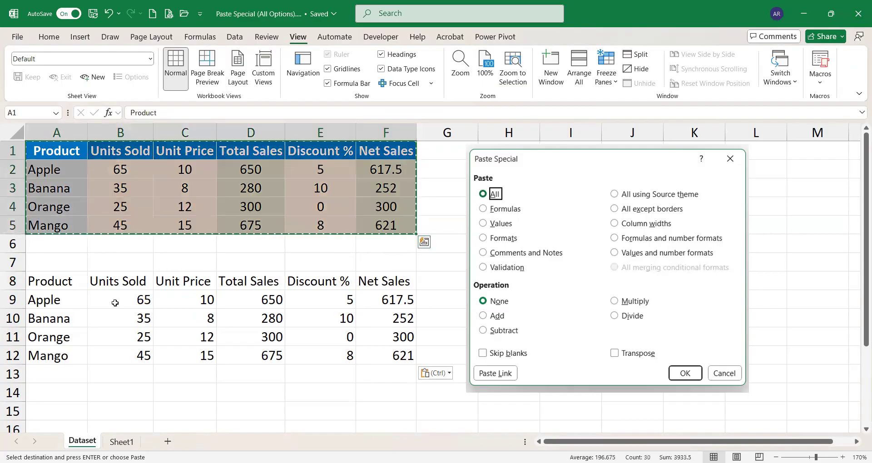
key(Down)
key(Down)
key(Down)
key(Down)
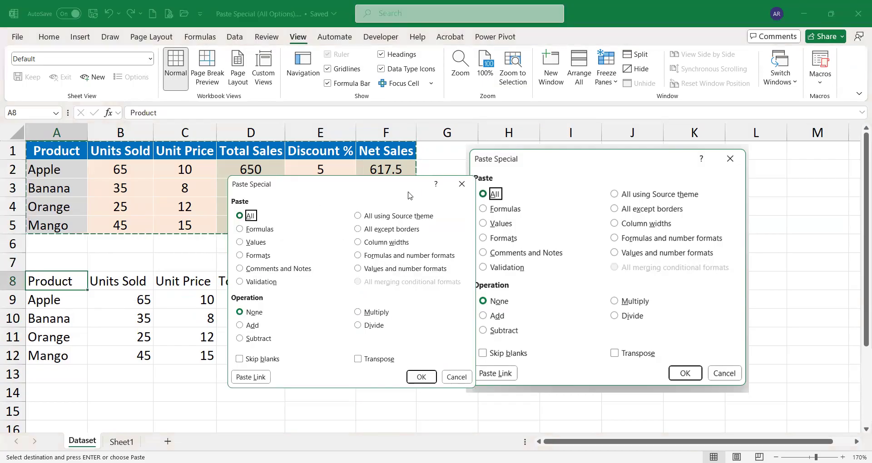
click(245, 257)
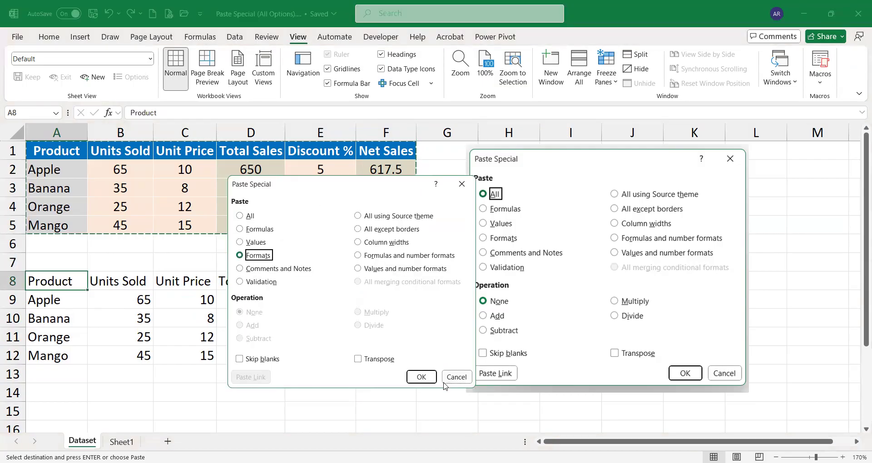
click(415, 379)
- Inspect the Units Sold, Unit Price and Total Sales cells of the newly formatted table below the original
click(131, 339)
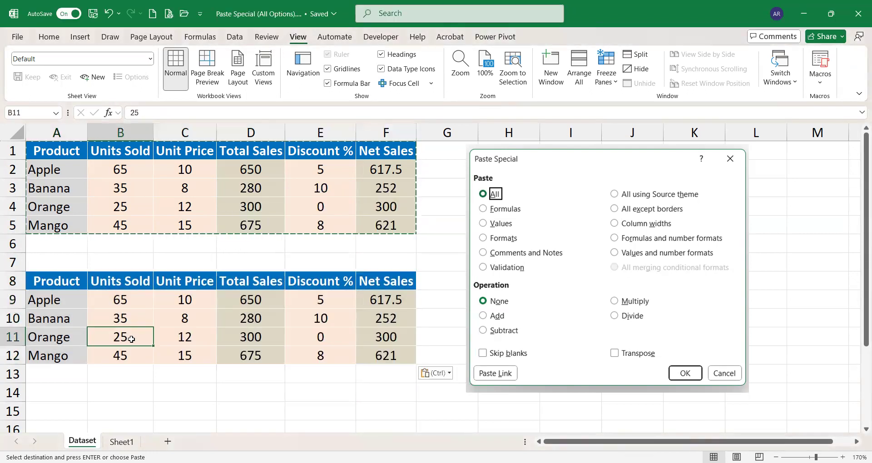
click(192, 302)
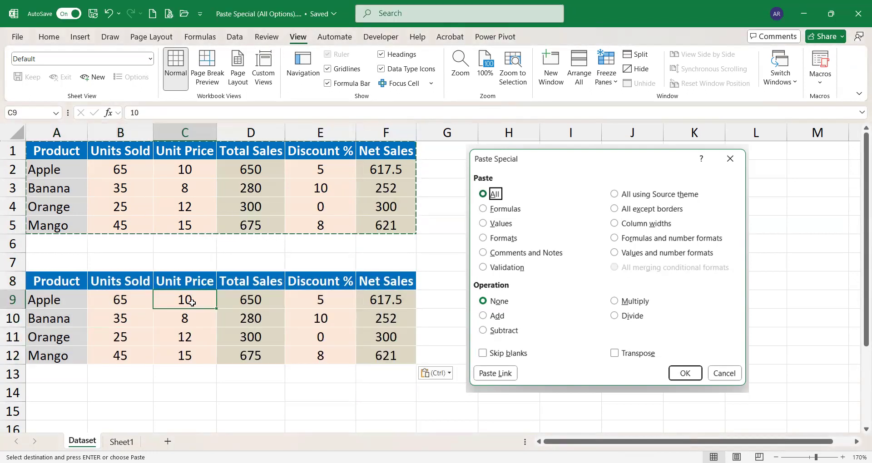
key(Right)
key(Down)
key(Down)
key(Down)
key(Down)
key(Up)
key(Up)
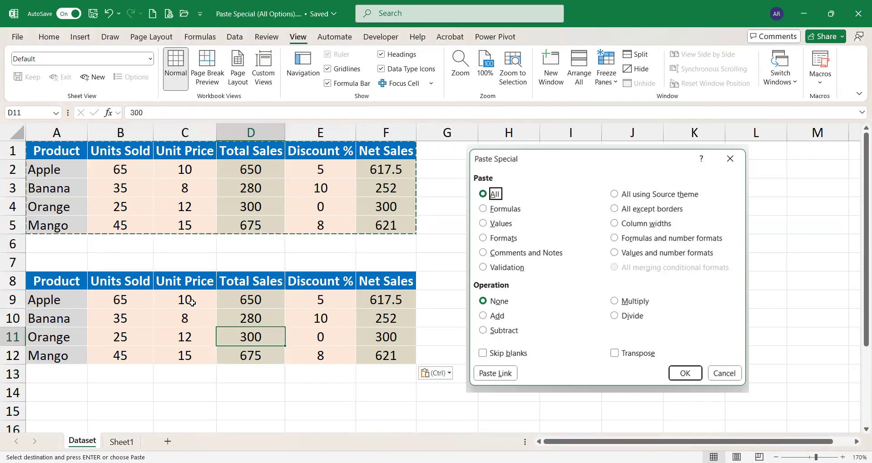
key(Up)
key(Up)
key(Down)
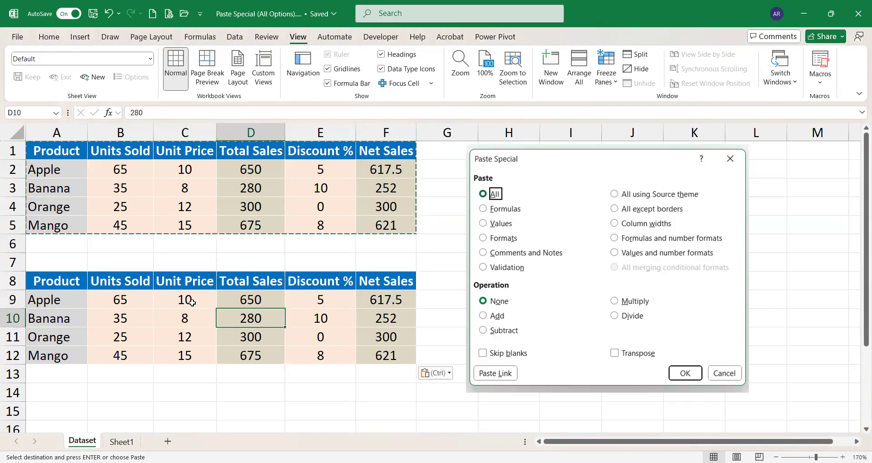
- Remove the pasted table in A8:F12 together with its formatting
key(Up)
key(Up)
key(Left)
key(Left)
key(Left)
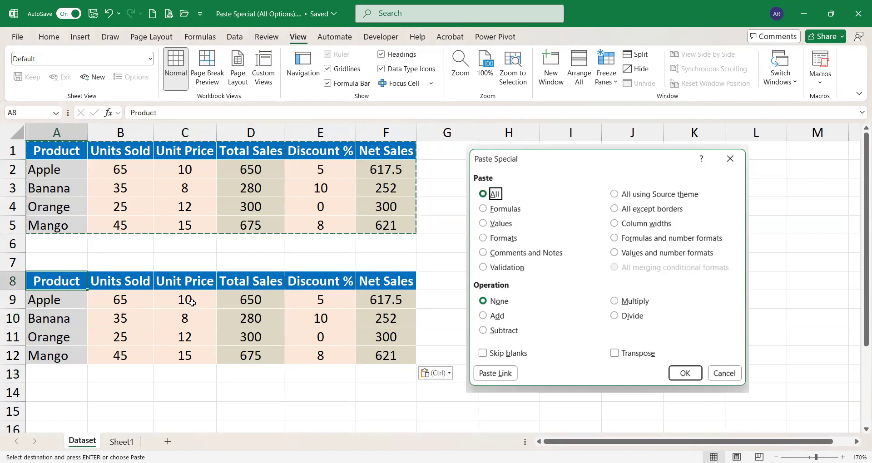
key(Up)
key(shift+Right)
key(shift+Right)
key(shift+Right)
key(shift+Right)
key(shift+Right)
key(shift+Down)
key(shift+Down)
key(shift+Down)
key(shift+Down)
key(shift+Down)
key(shift+Down)
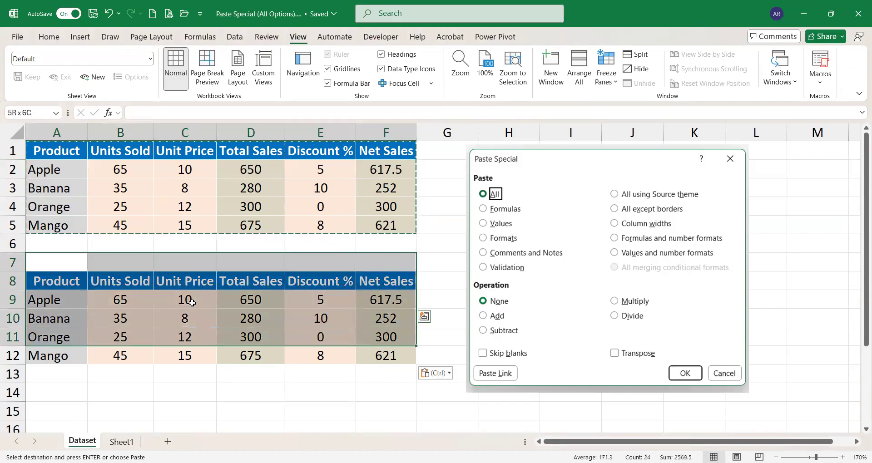
key(ctrl+d)
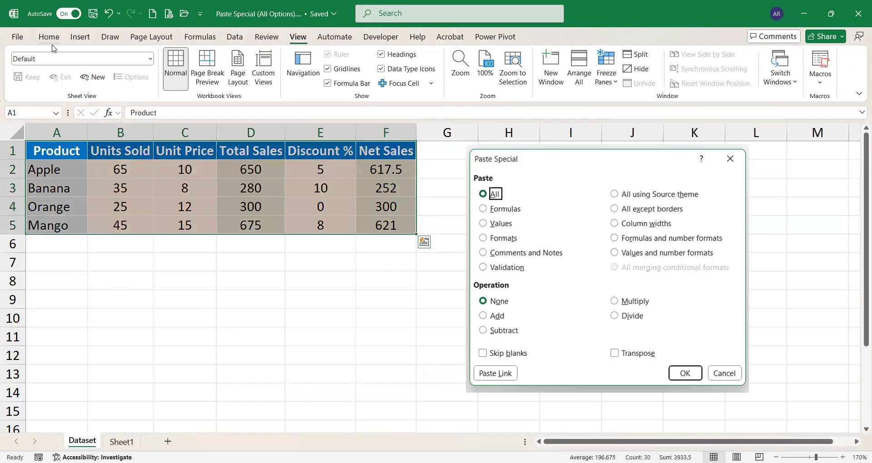
- Copy the original table A1:F5 again and select the empty cell A8 as the destination
key(alt)
key(h)
key(alt)
key(ctrl+c)
key(ctrl+Down)
key(Down)
key(Down)
key(Down)
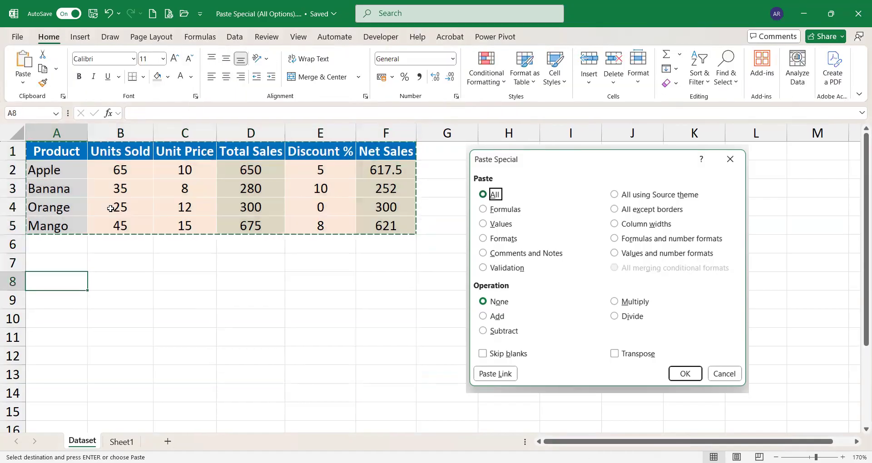
- Paste only the formats of the copied table into the empty cells at A8 with Paste Special
key(ctrl+alt+v)
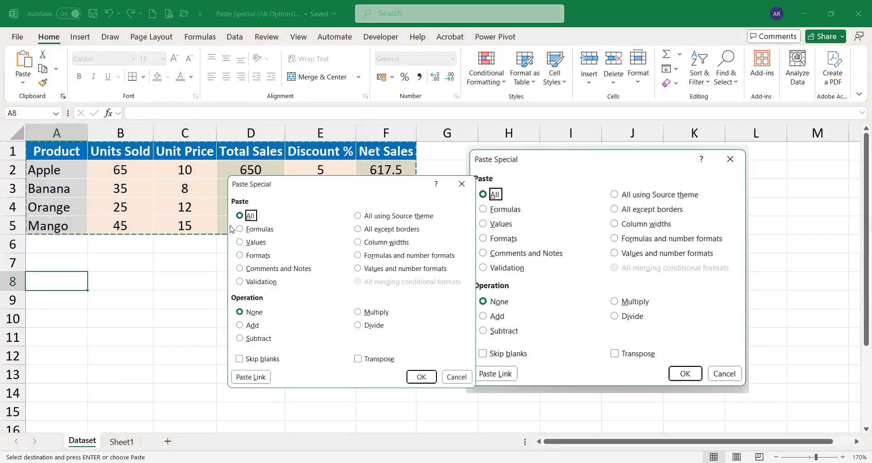
click(254, 257)
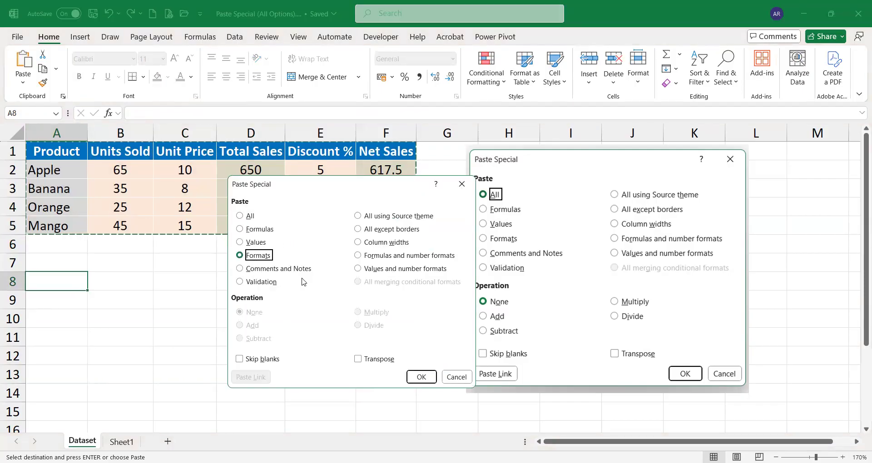
click(421, 377)
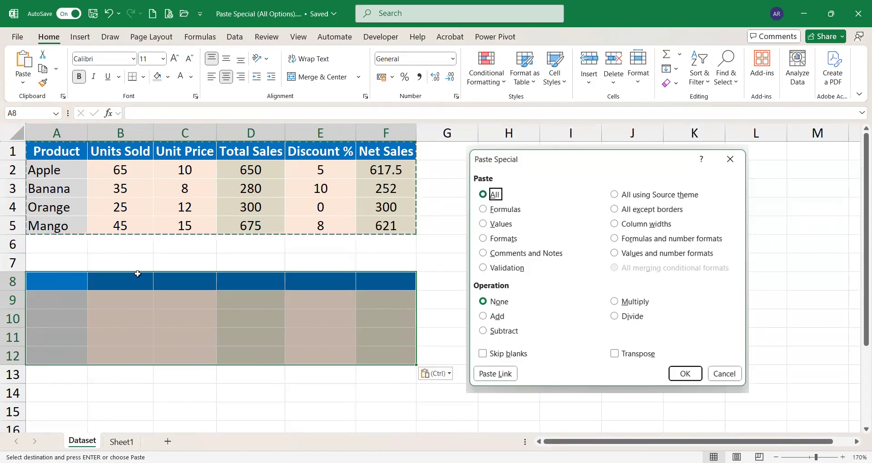
- Clear everything, including the pasted formats, from the cells A7:F13
drag(63, 264, 320, 262)
key(shift+Right)
key(shift+Down)
key(shift+Down)
key(shift+Down)
key(shift+Down)
key(shift+Down)
key(shift+Down)
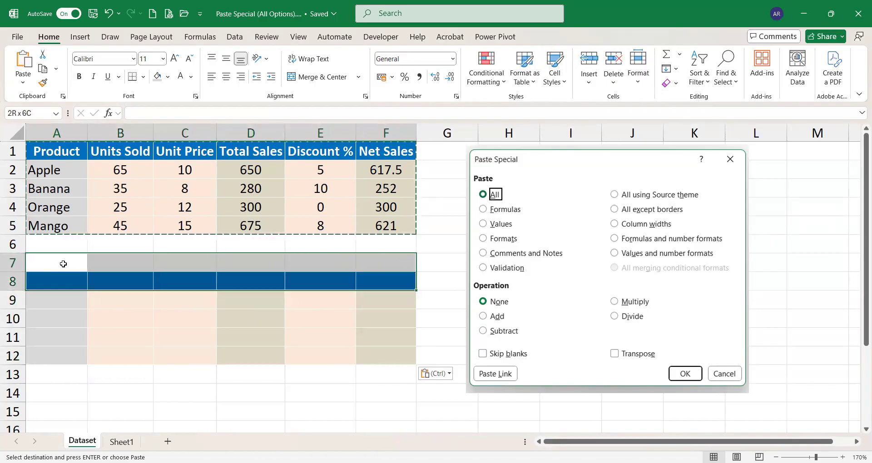
key(alt+h)
key(e)
key(a)
- Add and post the comment "Testing 1" on cell B4, Orange's Units Sold
key(ctrl+Up)
key(ctrl+Up)
key(Right)
key(Down)
key(Down)
key(Down)
key(Up)
click(131, 209)
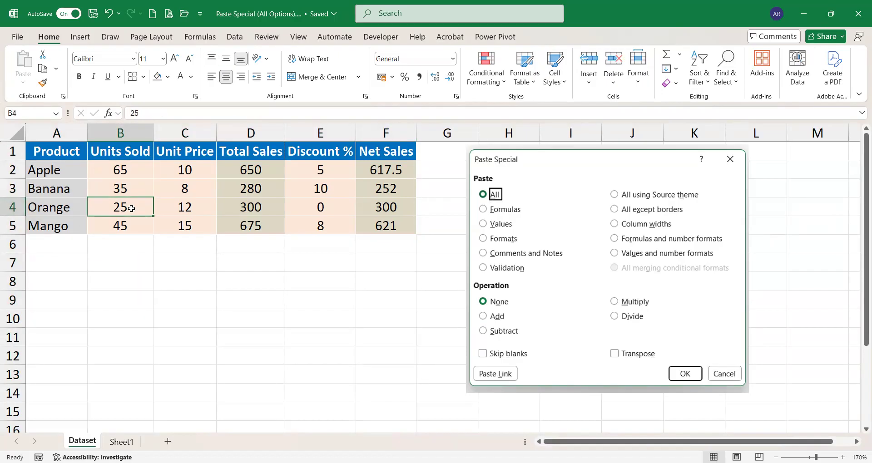
right_click(132, 208)
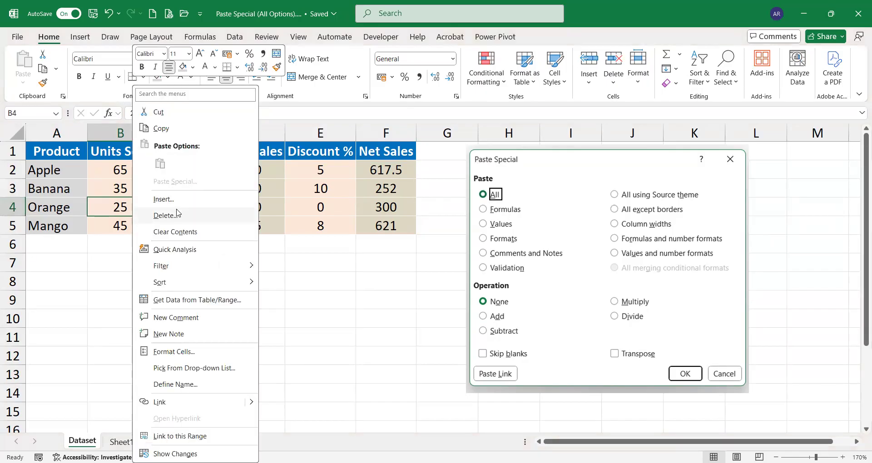
click(186, 318)
text(Testing 1)
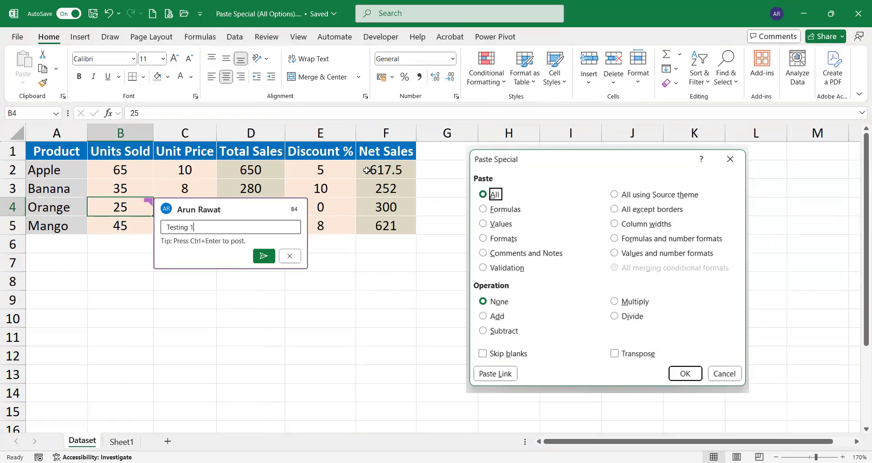
click(264, 257)
click(109, 306)
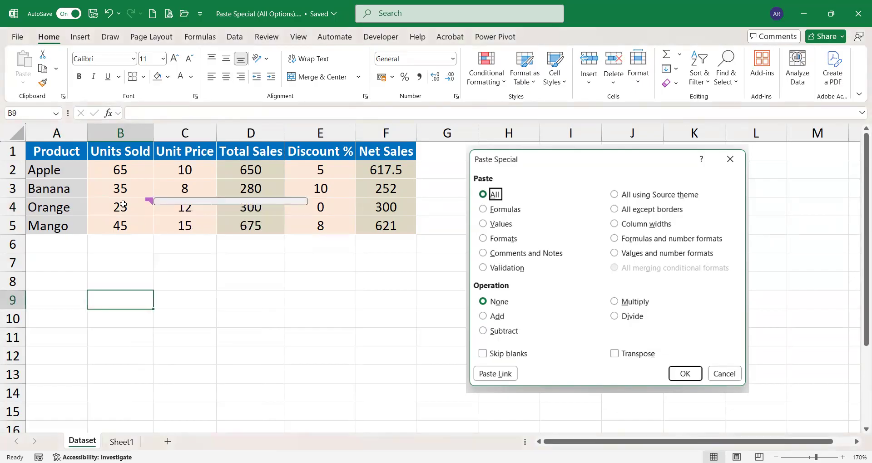
- View the comment on B4, copy the table A1:F5 and select the empty cell A8 as the destination
click(123, 205)
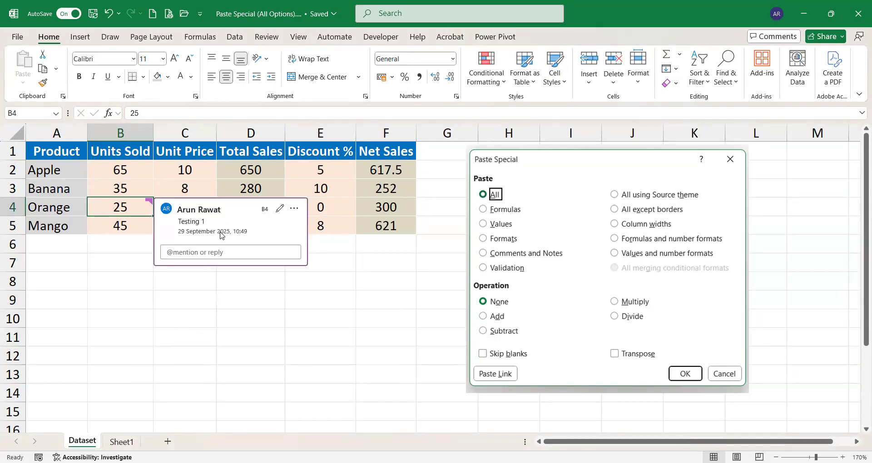
click(52, 151)
key(ctrl+a)
key(ctrl+c)
key(Down)
key(Down)
key(Down)
key(Down)
key(Down)
key(Down)
key(Down)
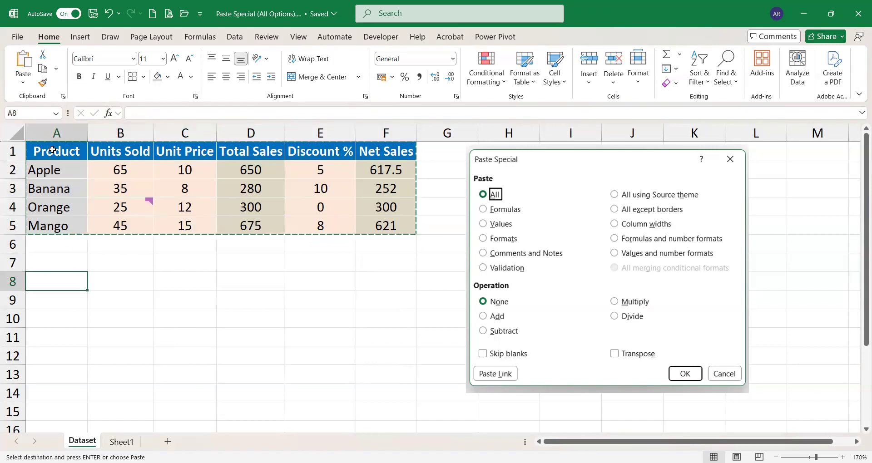
- Paste only the comments and notes of the copied table at A8 with Paste Special and check cell B11
key(ctrl+alt+v)
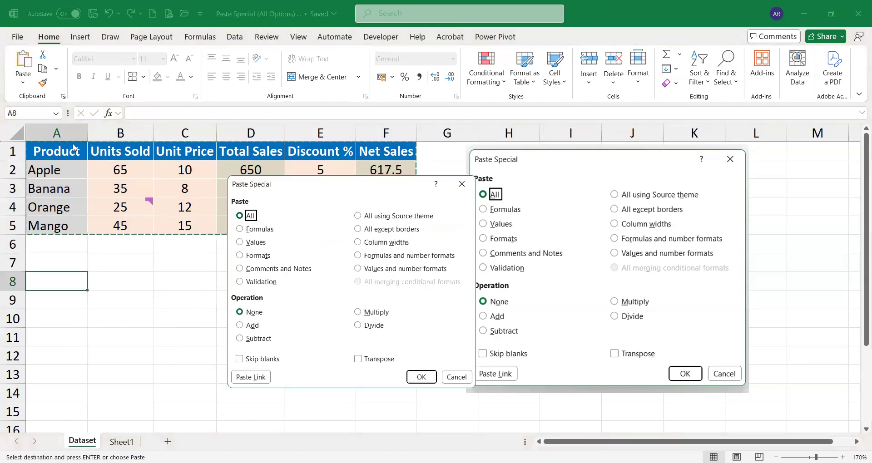
click(241, 269)
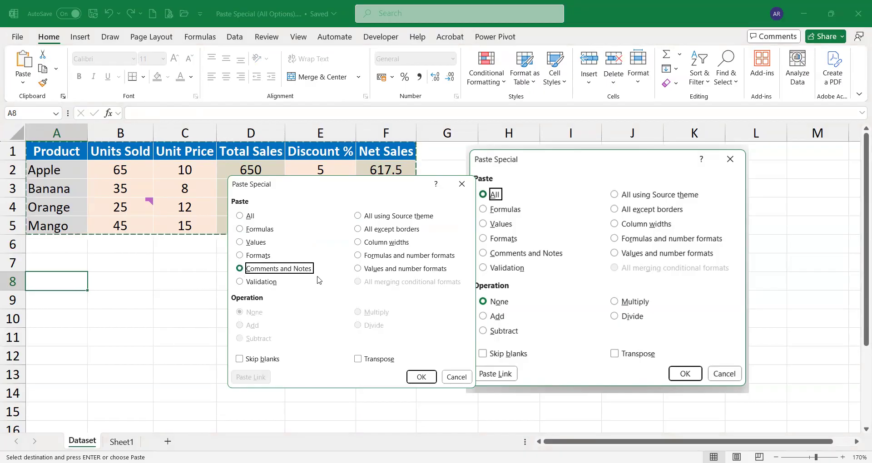
click(421, 377)
click(137, 340)
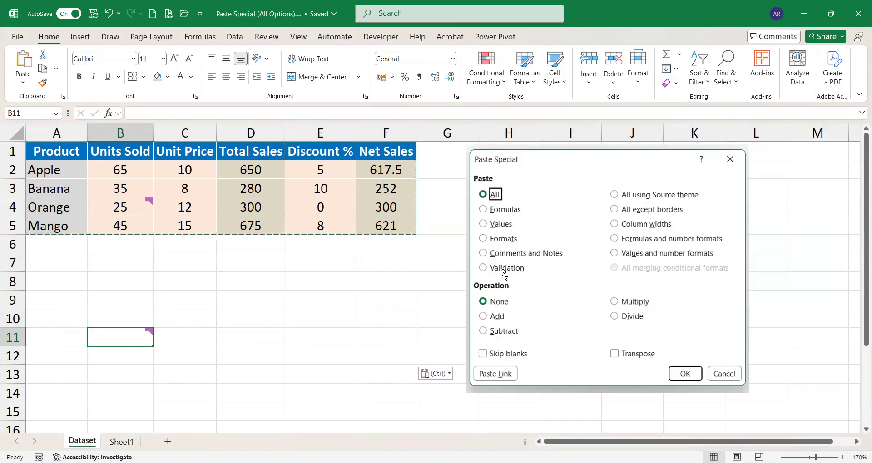
- Examine the data validation criteria set for the Units Sold cells B2:B5
click(132, 169)
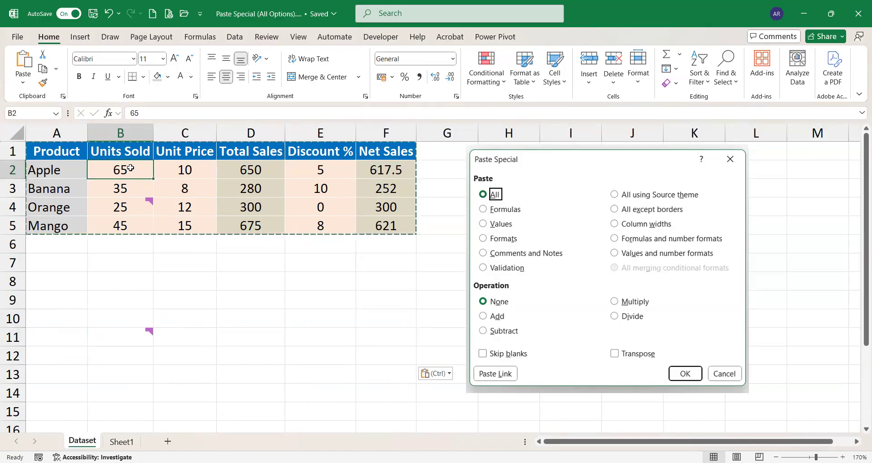
key(ctrl+shift+Down)
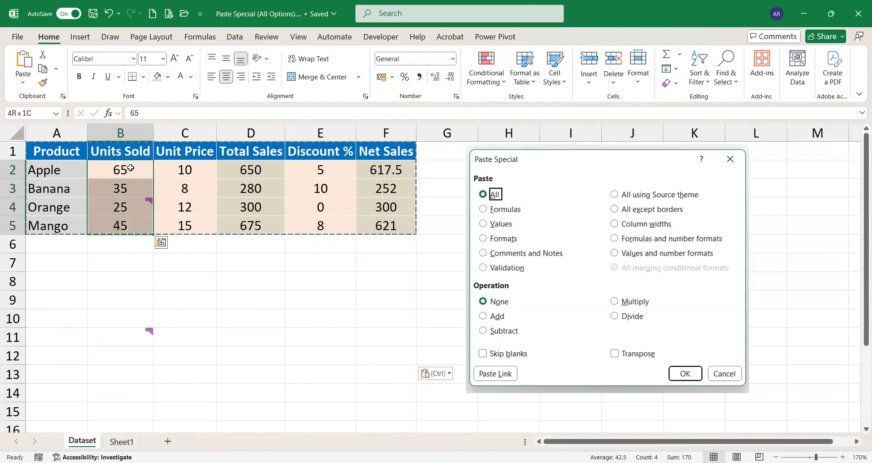
key(alt)
key(a)
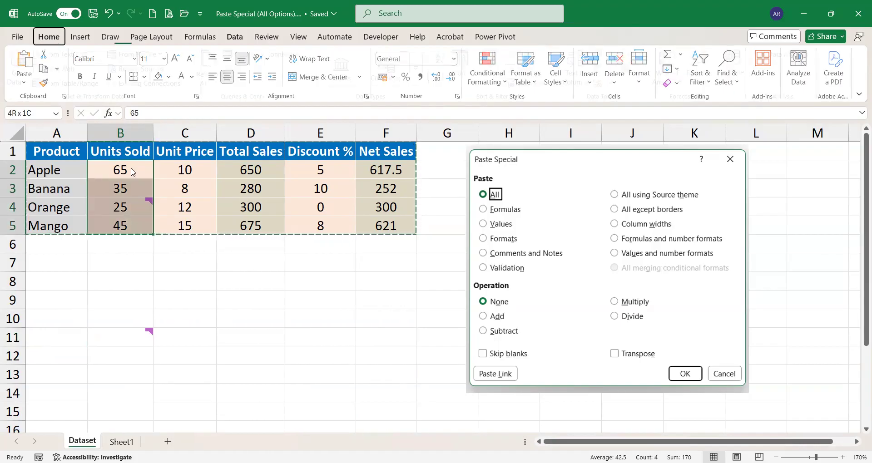
key(v)
key(v)
key(Tab)
key(Tab)
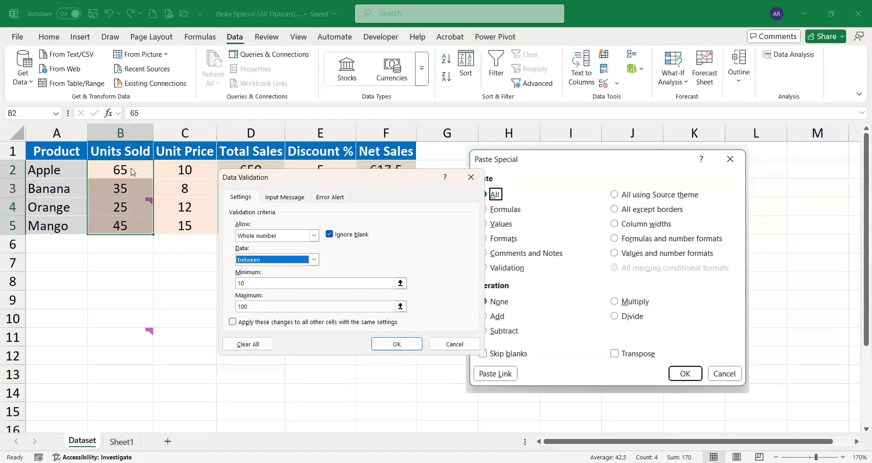
key(Tab)
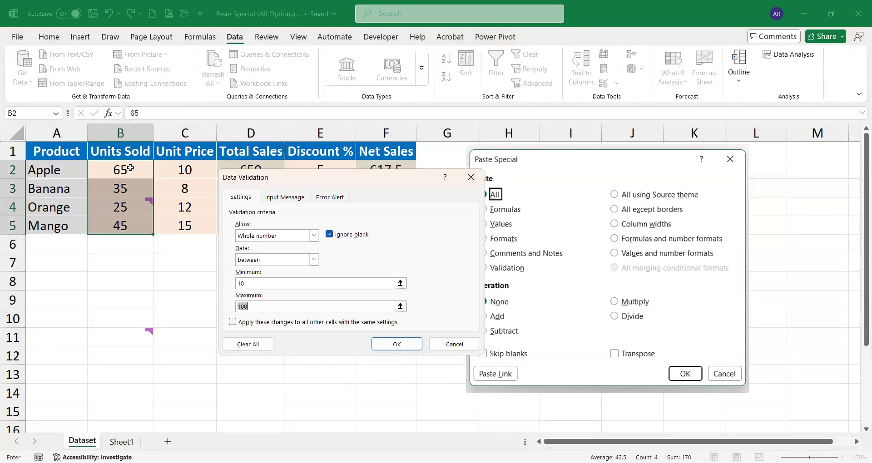
key(Return)
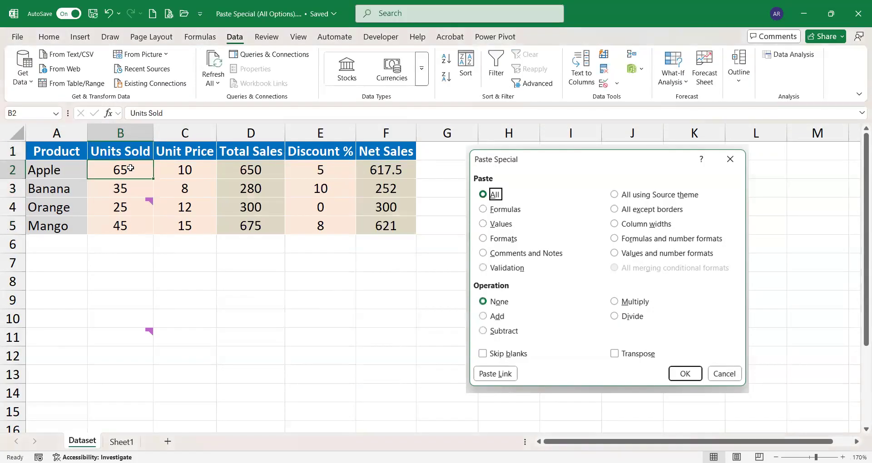
- Test the Units Sold validation by trying to enter 8 in B2 and 102 in B3, cancelling each entry
key(Down)
key(Up)
text(8)
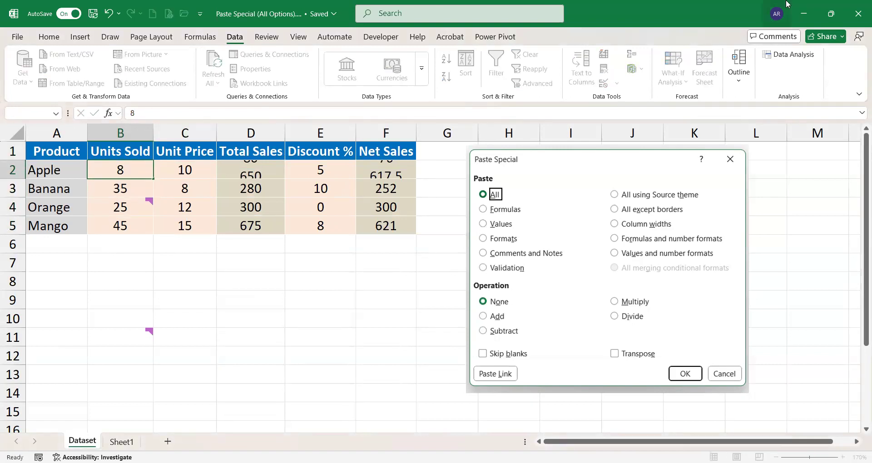
key(Escape)
key(Down)
text(102)
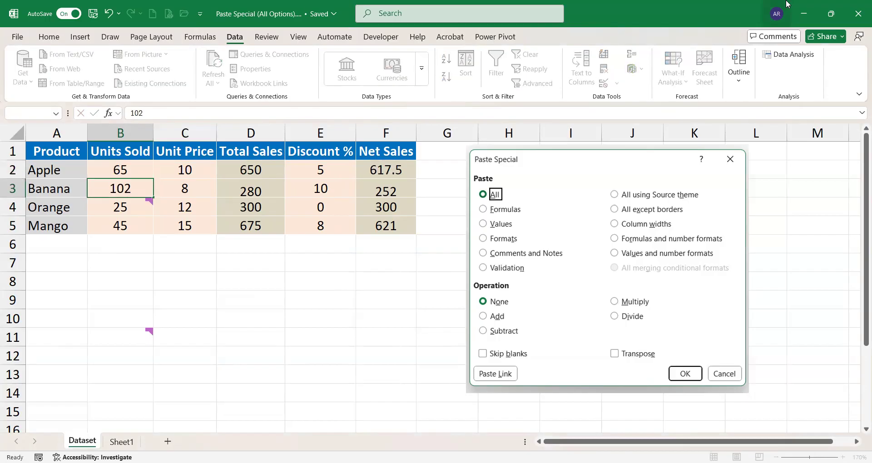
key(Escape)
- Copy the whole sales table A1:F5 with its validation and select A8 as the destination
key(ctrl+Up)
key(ctrl+Left)
key(ctrl+shift+Right)
key(ctrl+shift+Down)
key(ctrl+c)
key(Down)
key(Down)
key(Down)
key(Down)
key(Down)
key(Down)
key(Down)
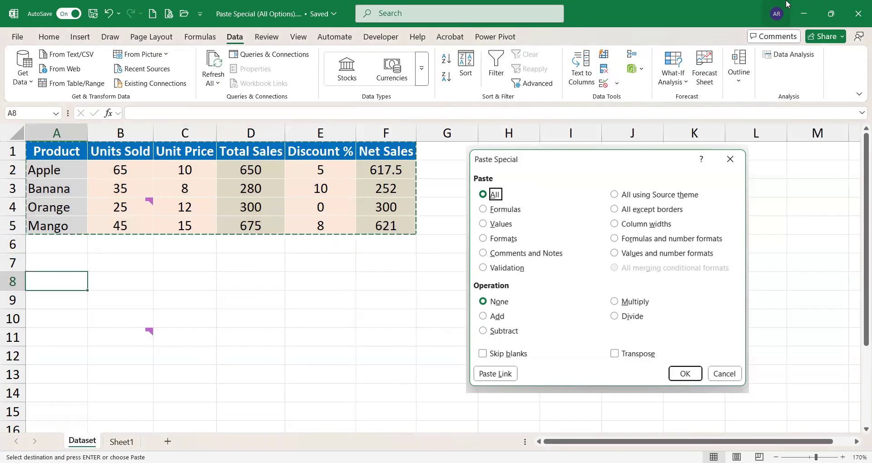
- Paste only the validation rules of the copied table into the range starting at A8 with Paste Special
key(ctrl+alt+v)
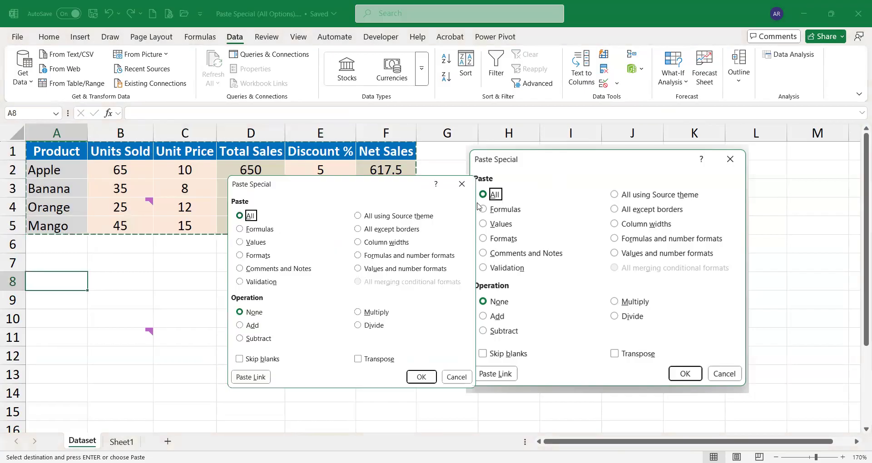
click(243, 284)
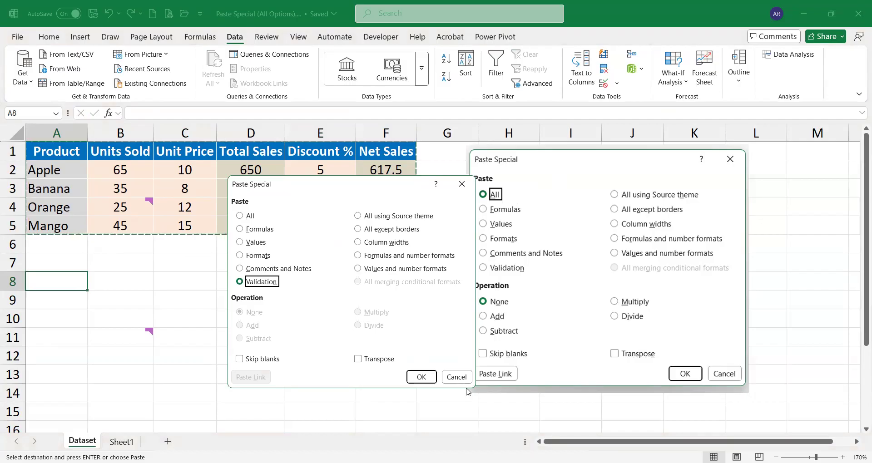
click(422, 377)
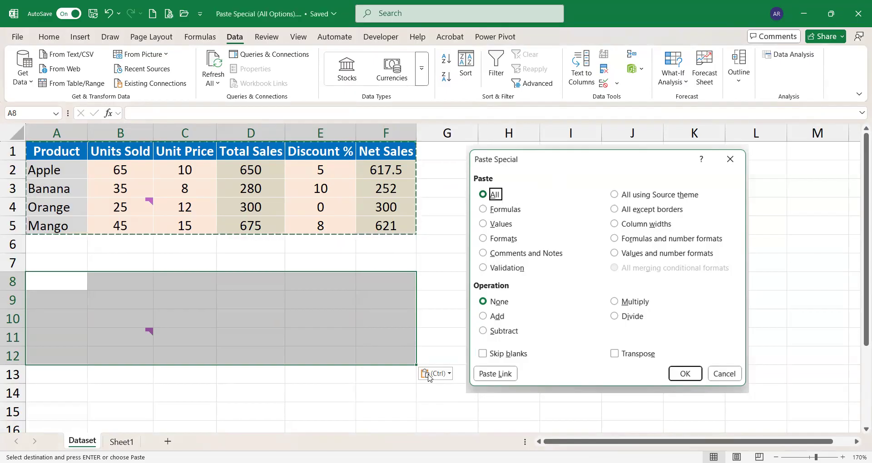
- Enter 8 in B8 and try the same value in B9 to test the pasted validation
key(Right)
key(Down)
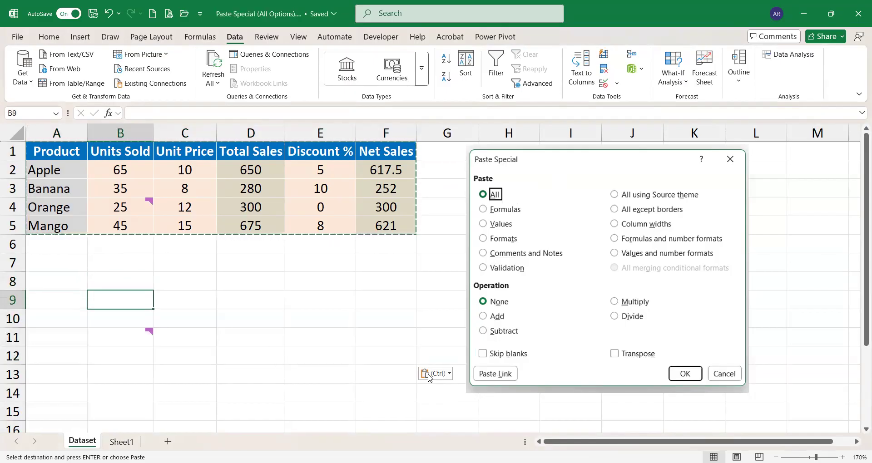
key(Up)
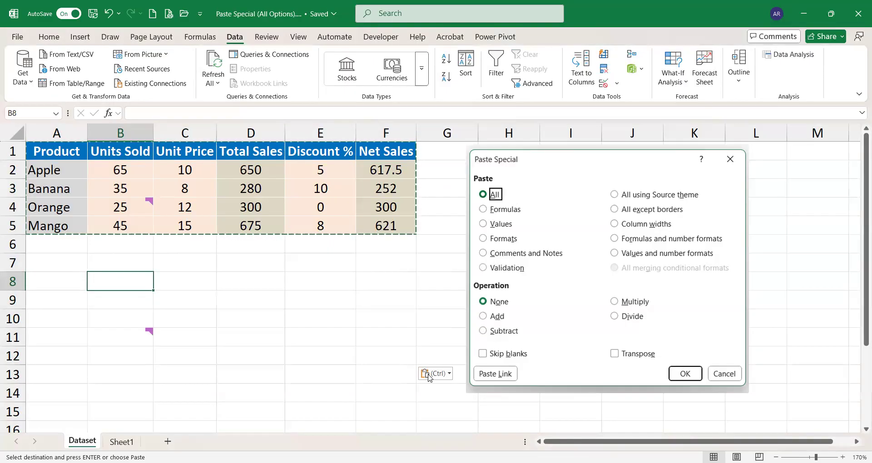
text(8)
key(Return)
key(Left)
key(Right)
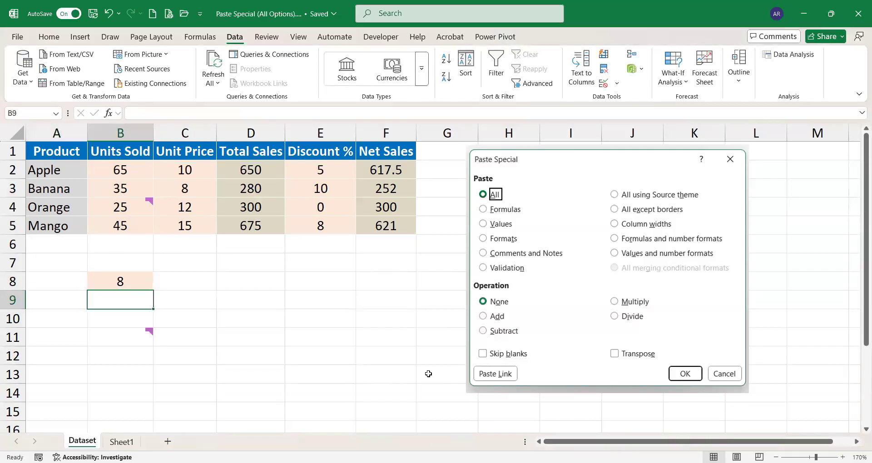
text(8)
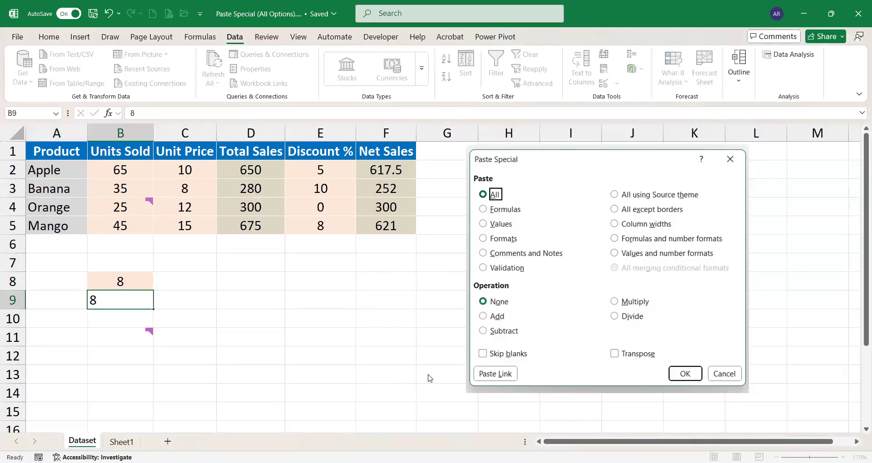
key(Escape)
- Undo the entry of 8 in B8 and select the Units Sold header in B1 for comparison
key(Up)
key(Left)
key(Right)
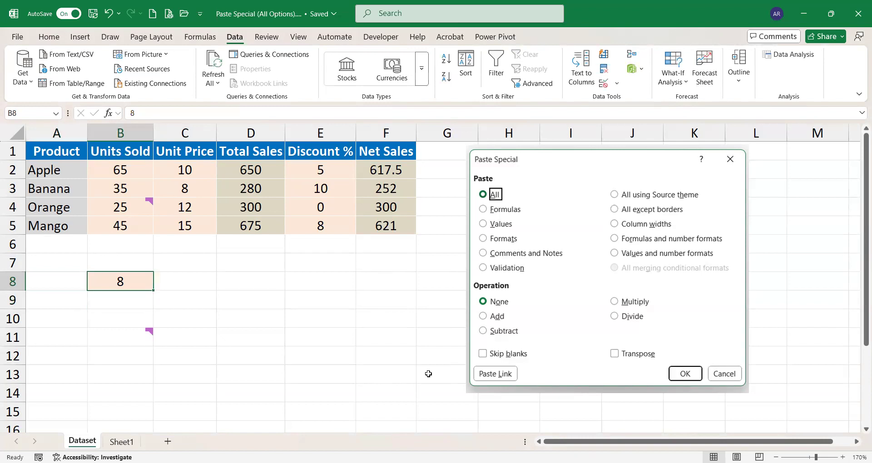
key(shift+Up)
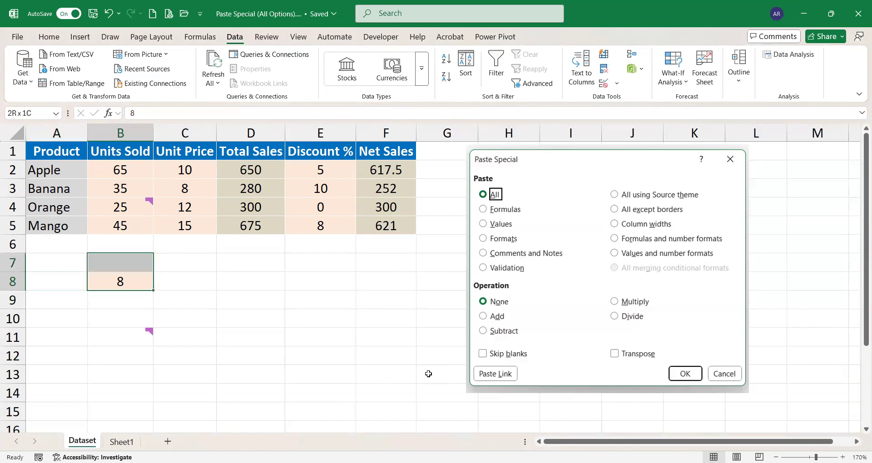
key(ctrl+z)
click(131, 156)
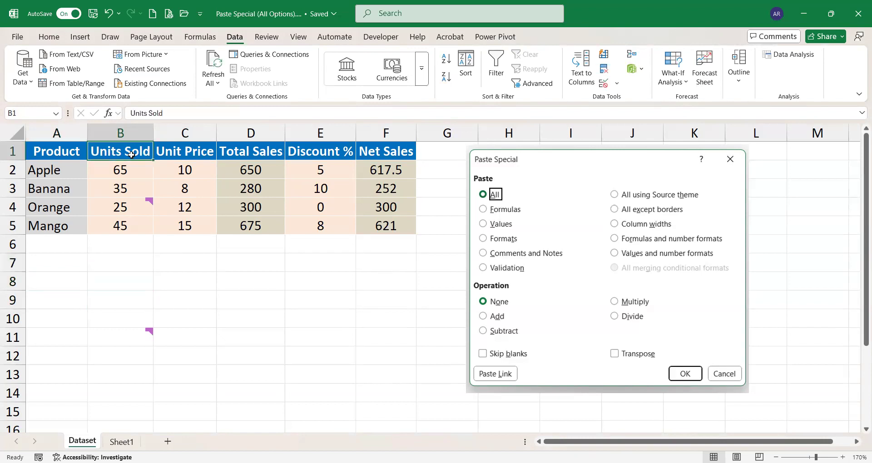
- Try entering 8 in B9, 105 in B11 and 106 in B12 to test the pasted validation limits
click(120, 283)
key(Down)
text(8)
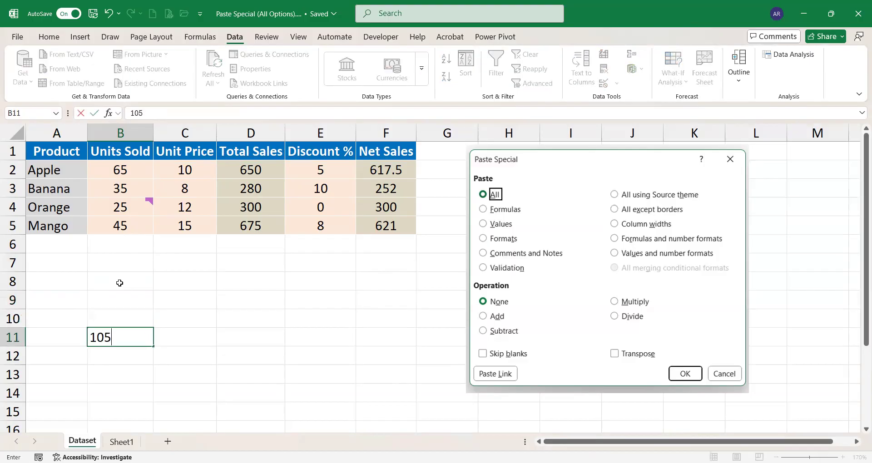
key(Return)
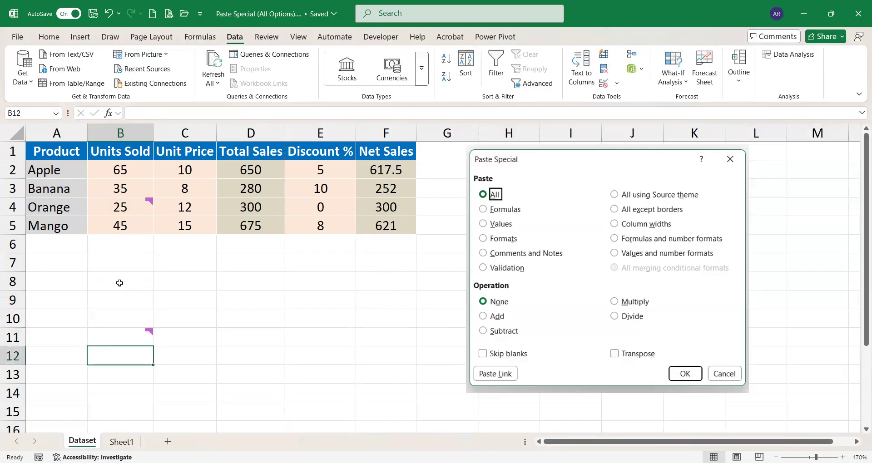
text(106)
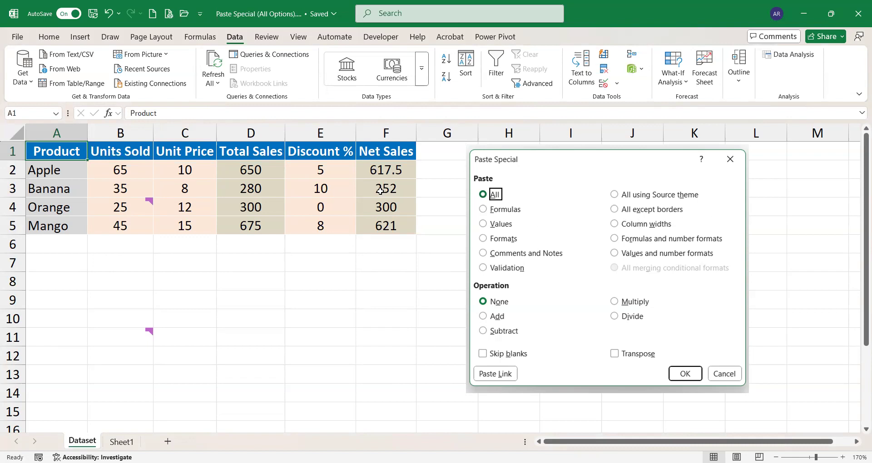
- Copy the table A1:F5 once more and select cell A8 as the destination
key(ctrl+shift+Down)
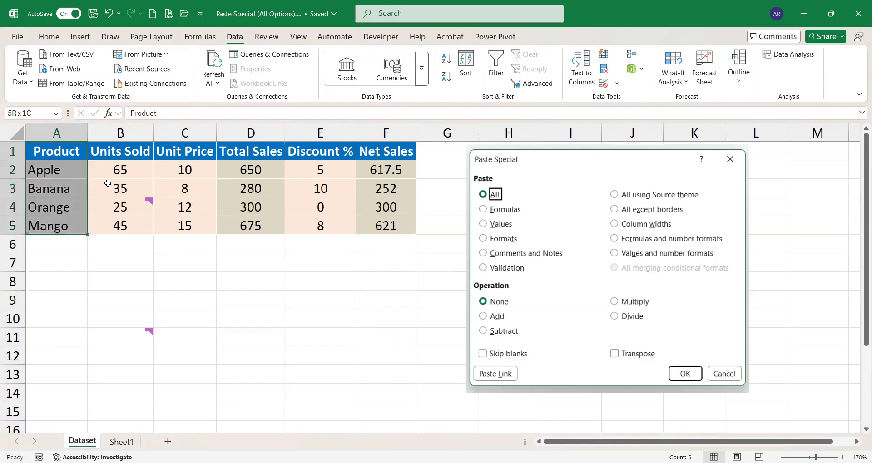
key(ctrl+shift+Right)
key(ctrl+c)
key(Down)
key(Down)
key(Down)
key(Down)
key(Down)
key(Down)
key(Down)
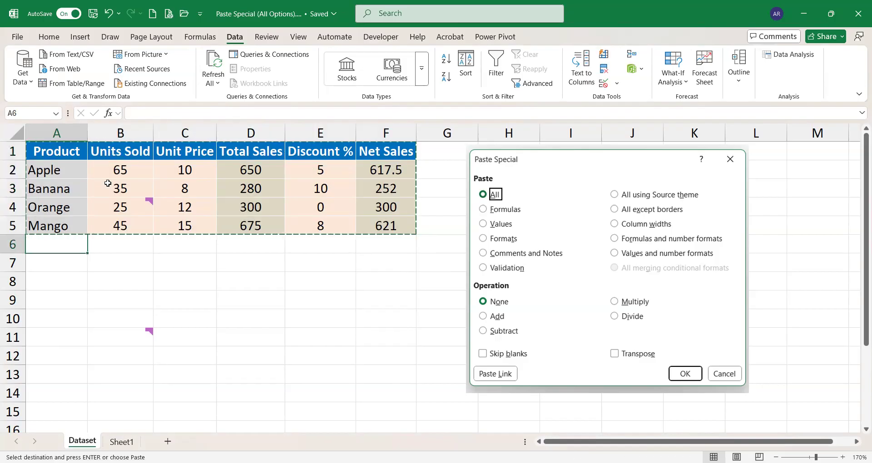
- Paste everything except borders from the copied table at A8, inspect the pasted cells including formulas D10 and F10, and end copy mode
key(ctrl+alt+v)
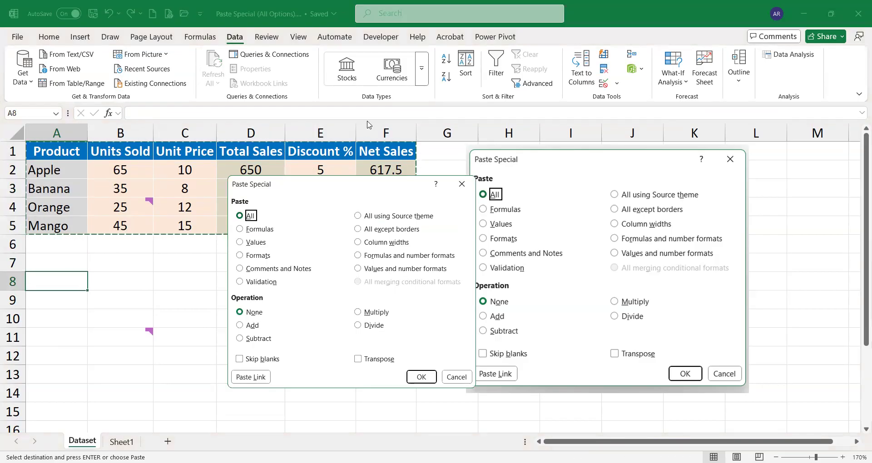
click(384, 232)
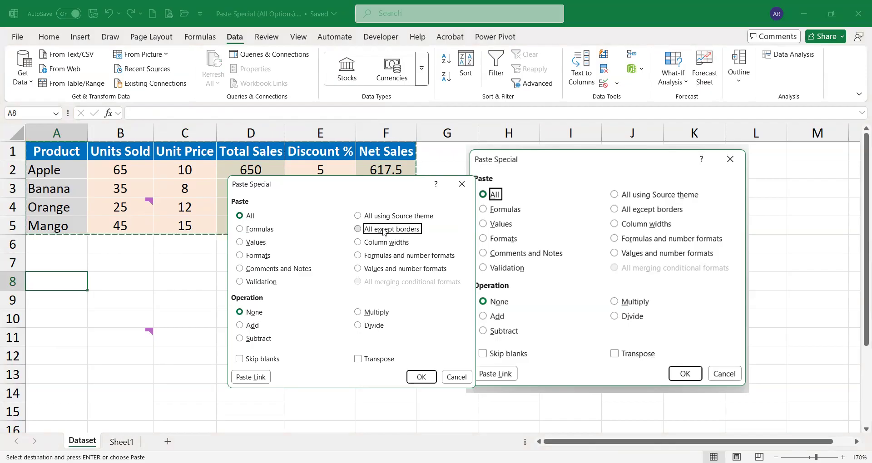
click(422, 377)
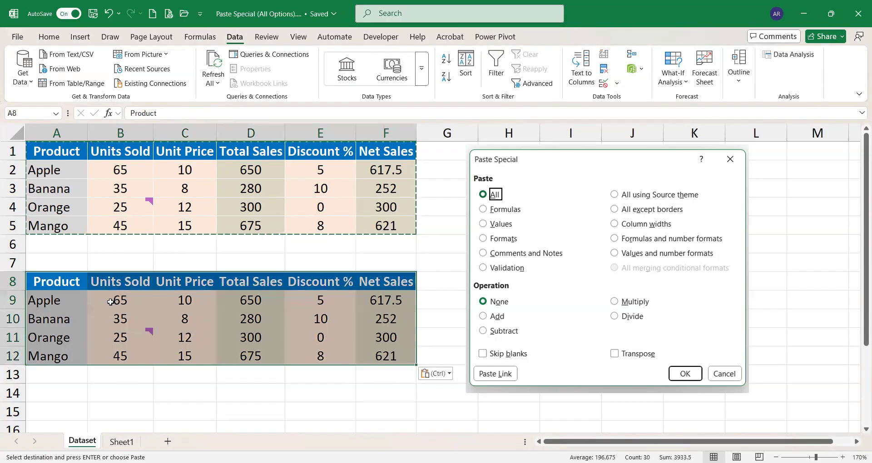
click(110, 303)
click(42, 300)
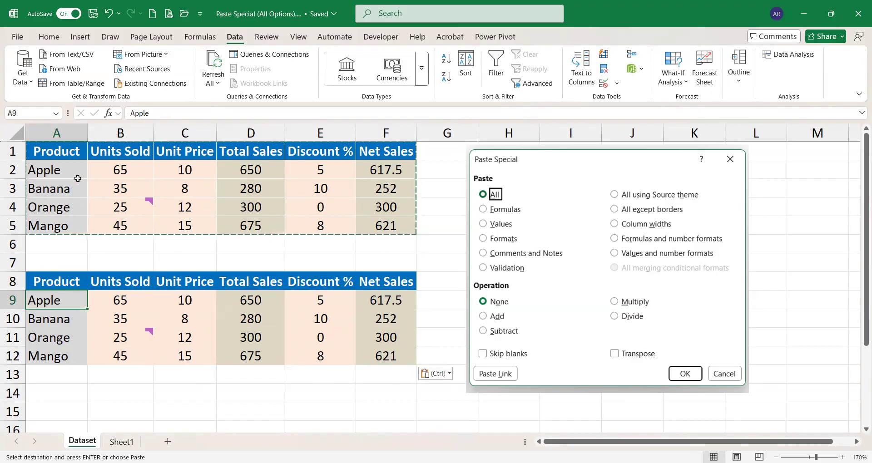
click(121, 338)
click(254, 318)
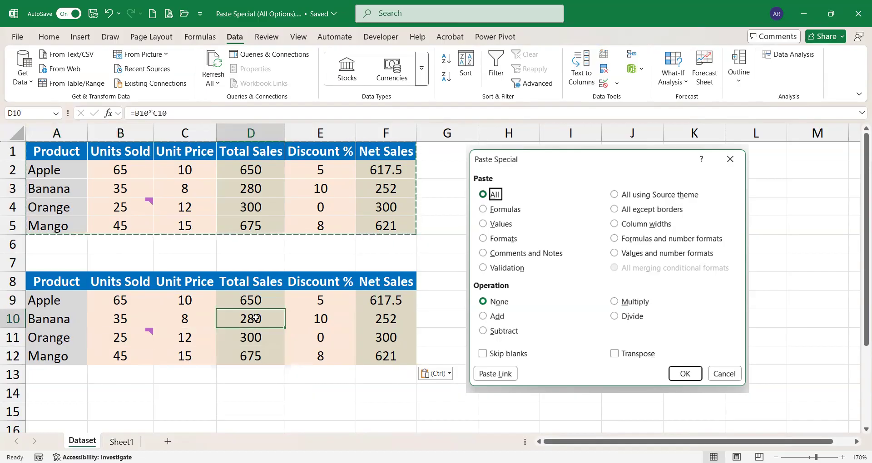
click(379, 317)
key(Escape)
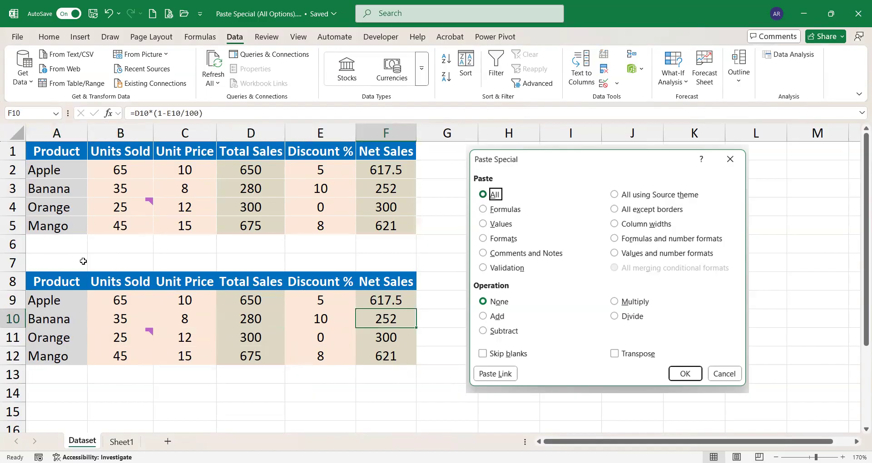
- Clear the pasted copy of the table in A8:F12
click(63, 280)
key(ctrl+shift+Right)
key(ctrl+shift+Down)
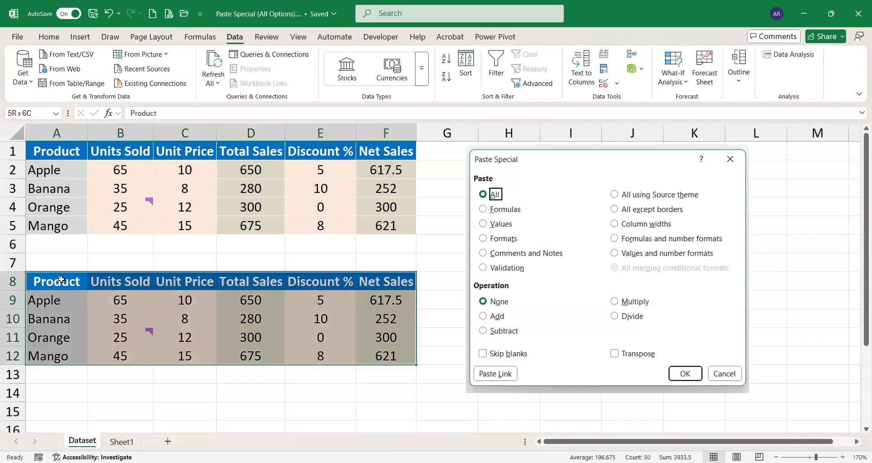
key(Delete)
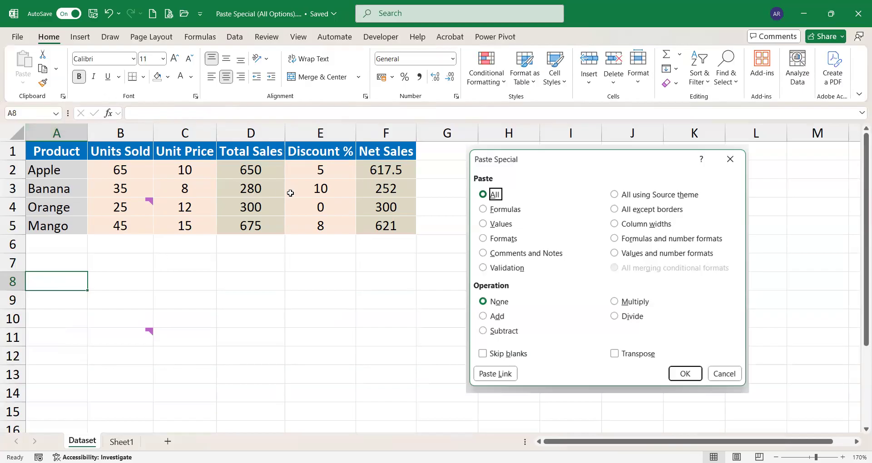
- Narrow the Units Sold column B and set its column width to 5
drag(153, 135, 139, 135)
drag(129, 136, 132, 136)
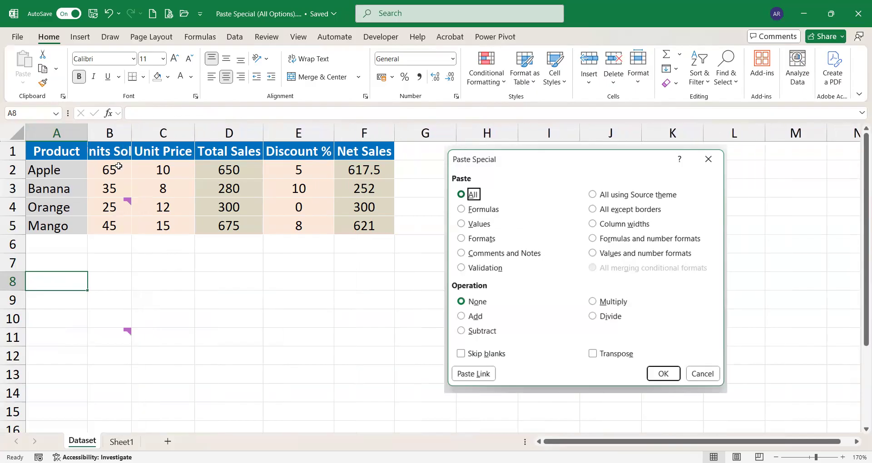
click(113, 136)
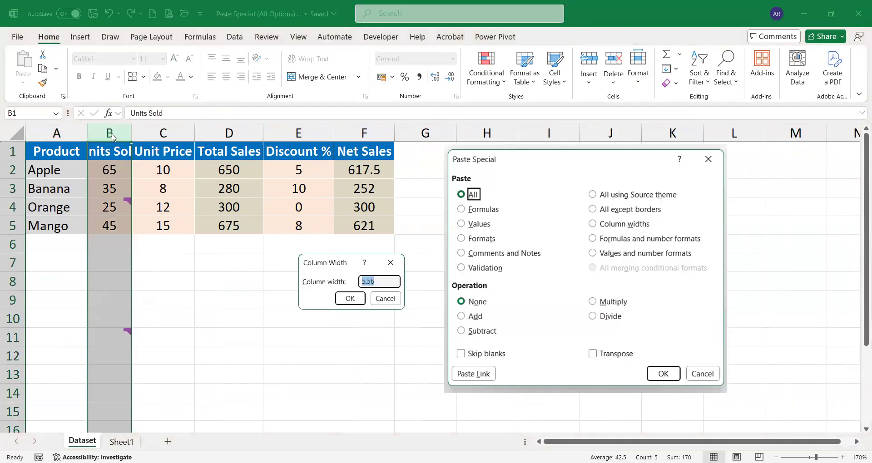
text(5)
key(Return)
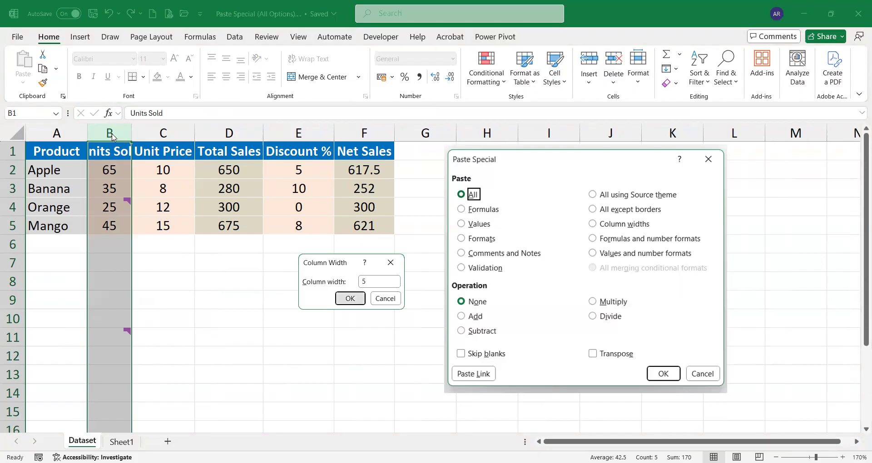
- Check the column width of the Unit Price column C
key(Right)
key(ctrl+space)
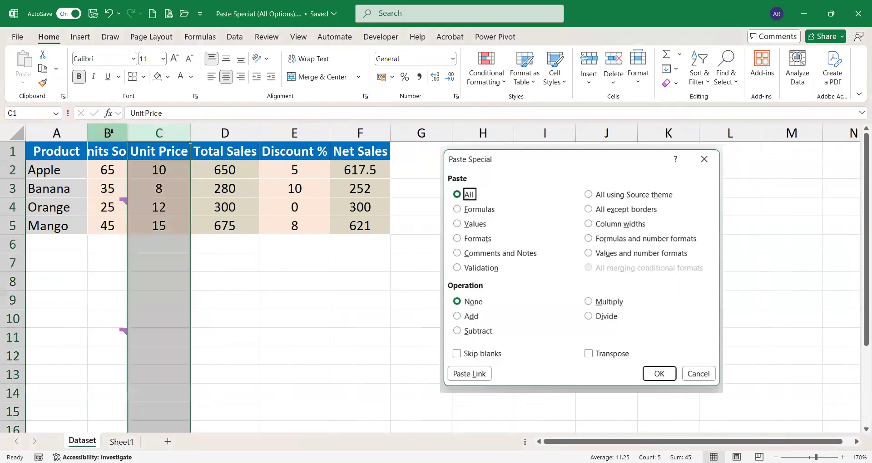
key(alt)
key(h)
key(o)
key(w)
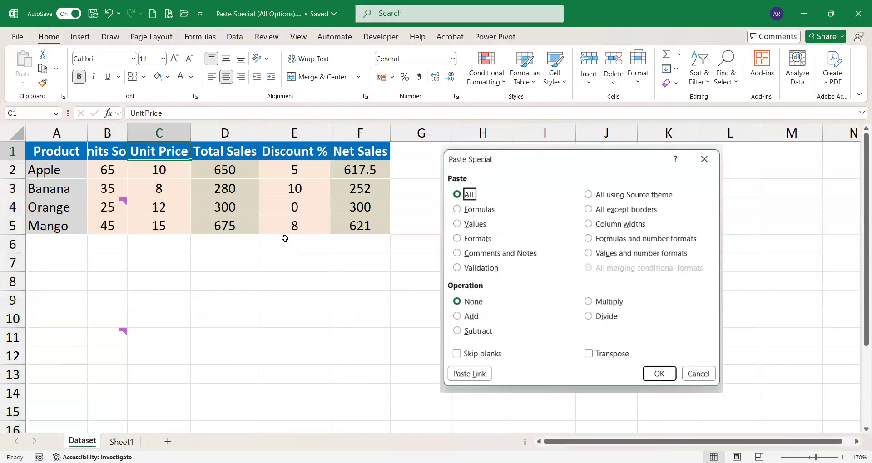
- Copy cell C2 and paste only its column width onto column B through cell B2
key(Down)
key(ctrl+c)
key(Left)
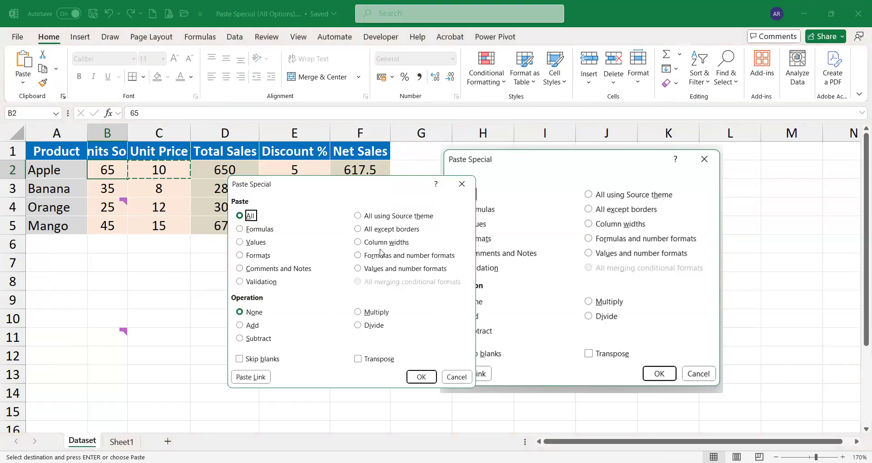
click(383, 242)
click(423, 378)
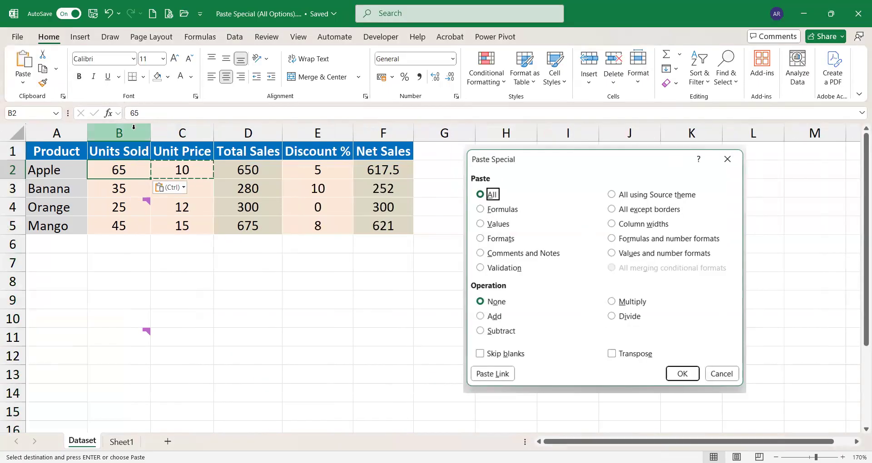
- Check the column width of the Units Sold column B, then close without changing it
key(Up)
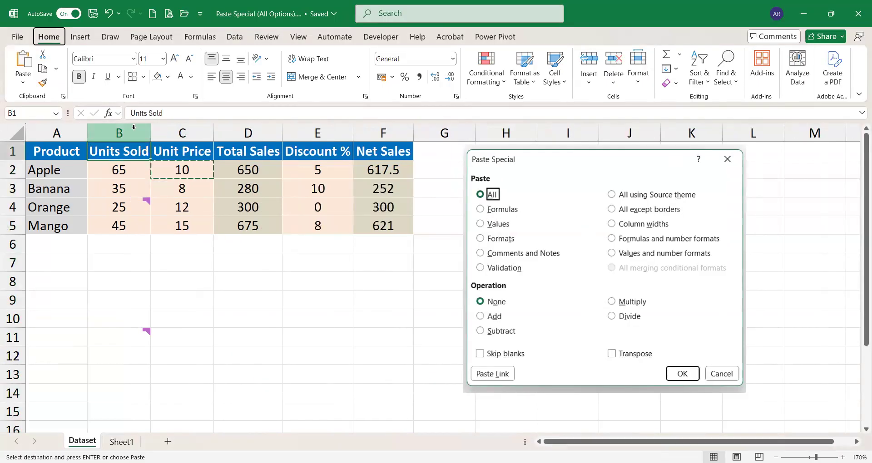
key(alt+h)
key(o)
key(w)
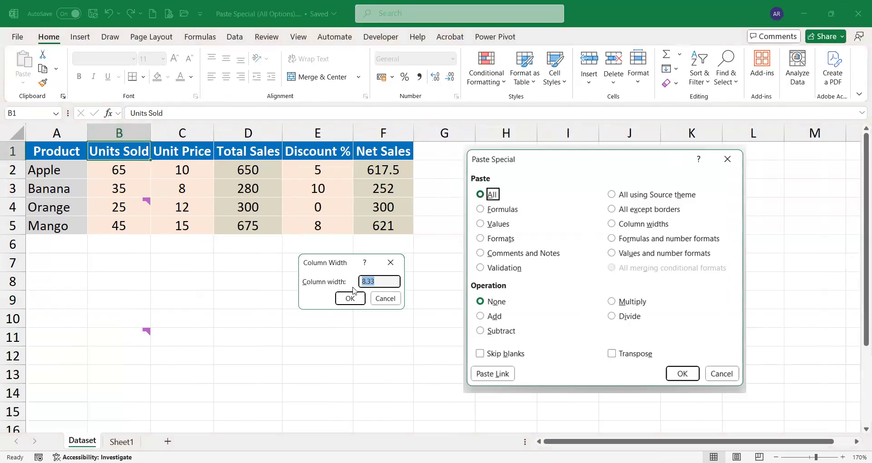
key(Escape)
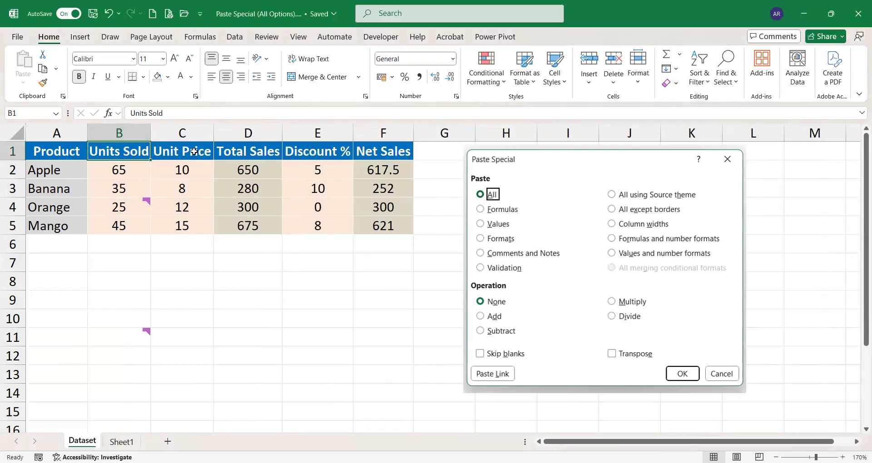
- Apply the Currency number format to the Units Sold and Unit Price values in B2:C5
click(163, 152)
click(135, 148)
click(150, 167)
key(ctrl+shift+Down)
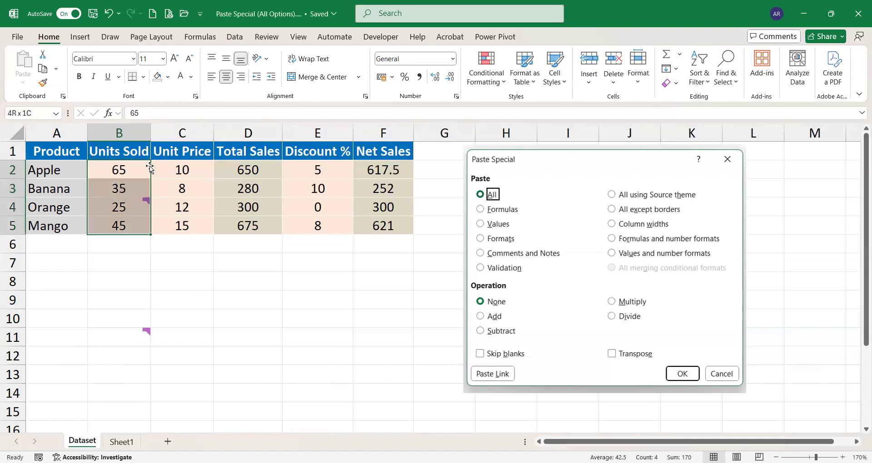
key(shift+Right)
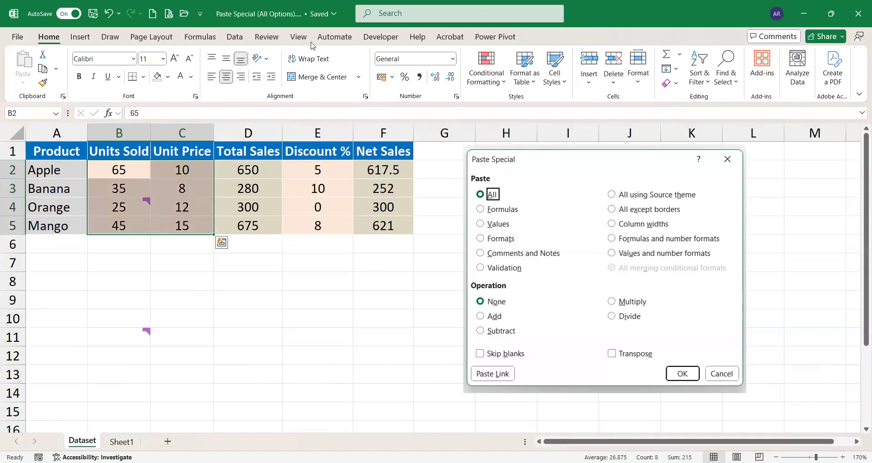
click(453, 59)
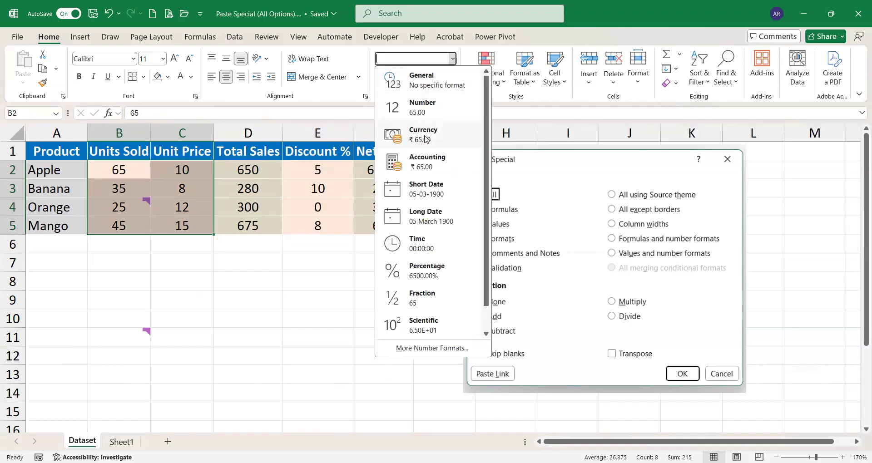
click(425, 131)
- Copy the currency-formatted table A1:F5 and select cell A8 as the destination
click(110, 307)
key(ctrl+Up)
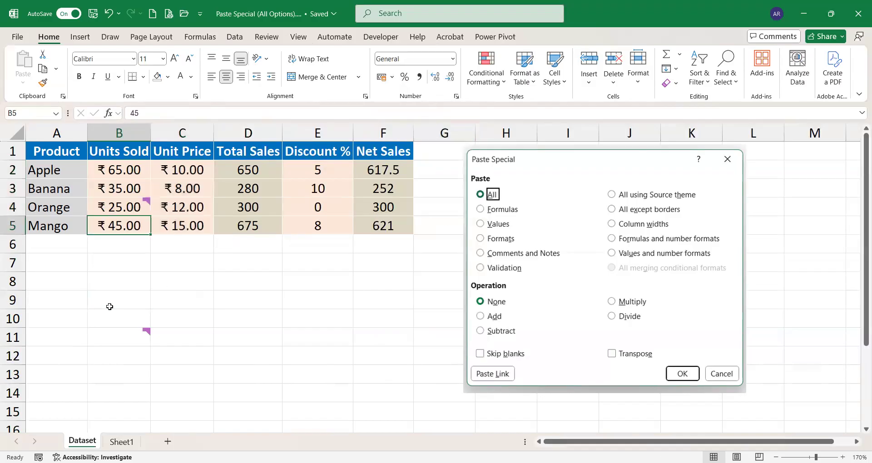
key(ctrl+Up)
key(ctrl+Left)
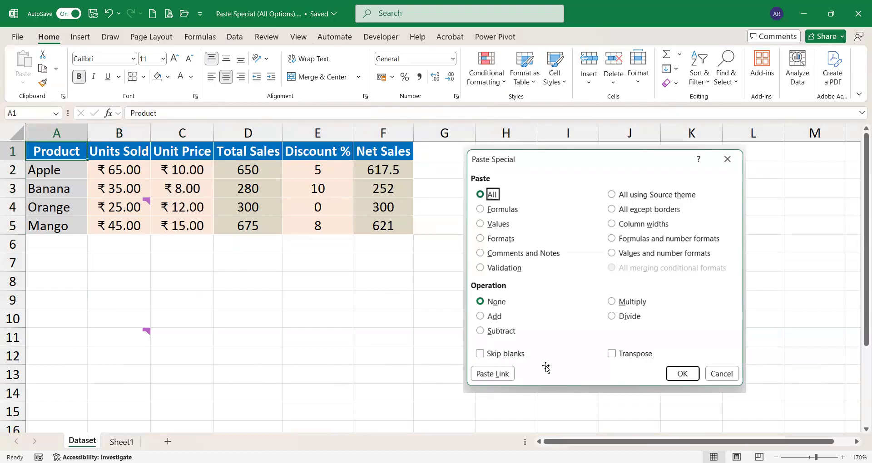
key(ctrl+shift+Down)
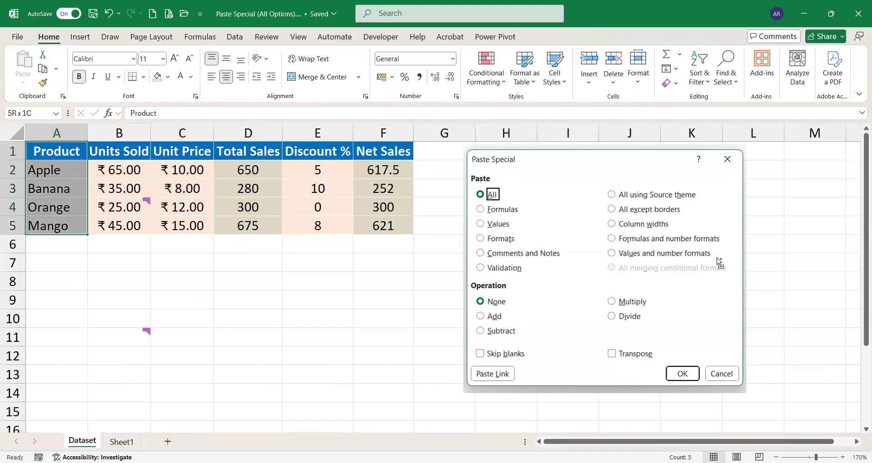
key(ctrl+shift+Right)
key(ctrl+c)
key(Down)
key(Down)
key(Down)
key(Down)
key(Down)
key(Down)
key(Down)
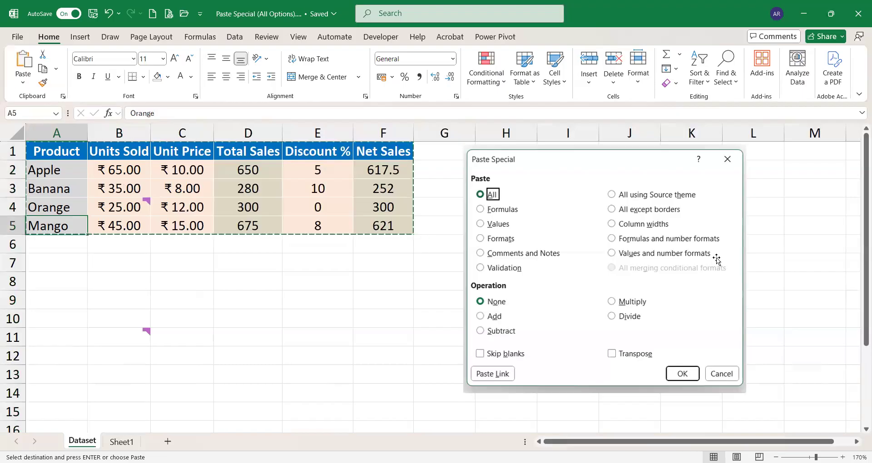
- Paste only formulas and number formats from the copied table at A8
key(ctrl+alt+v)
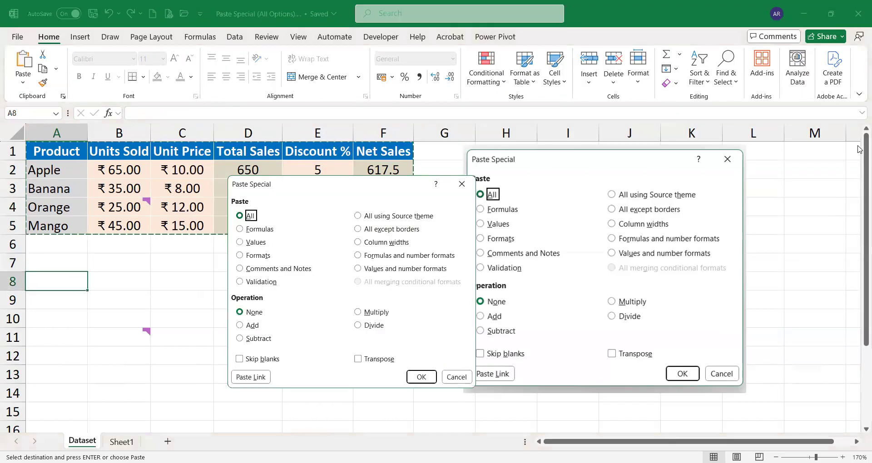
click(397, 256)
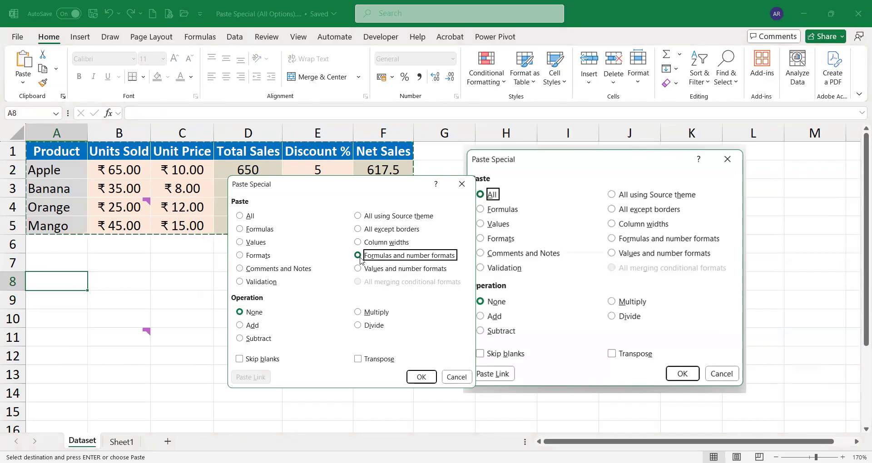
click(424, 376)
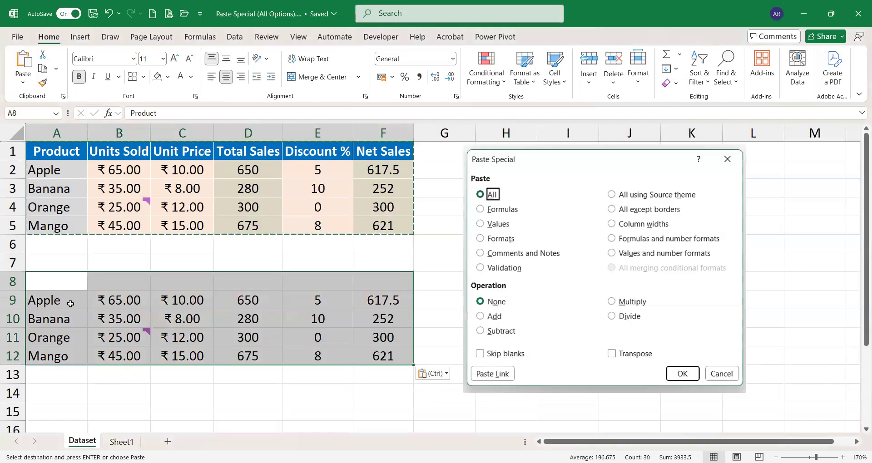
- Set the font colour of the pasted header row A8:F8 to Automatic and select B9 to inspect its currency format
click(70, 304)
key(Up)
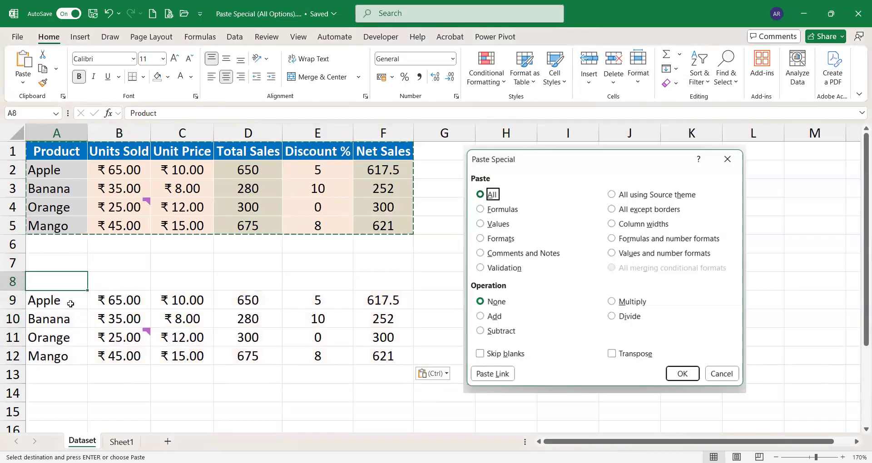
key(shift+Right)
key(shift+Right)
key(shift+Right)
key(shift+Right)
key(shift+Right)
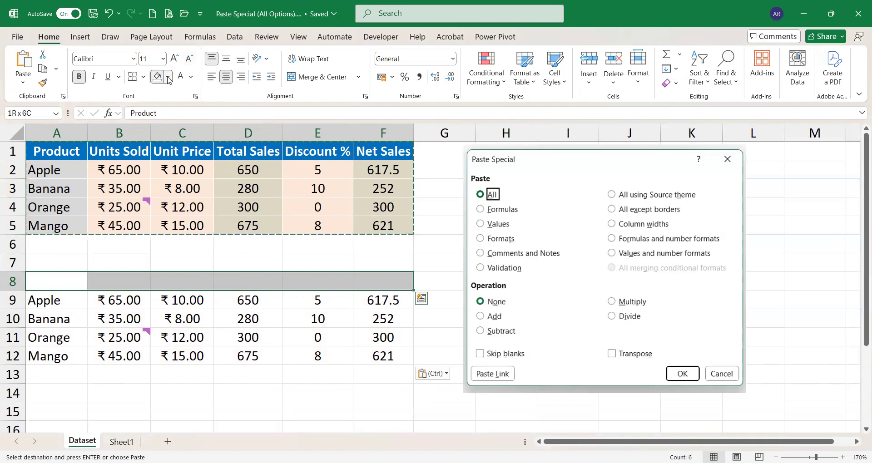
click(191, 78)
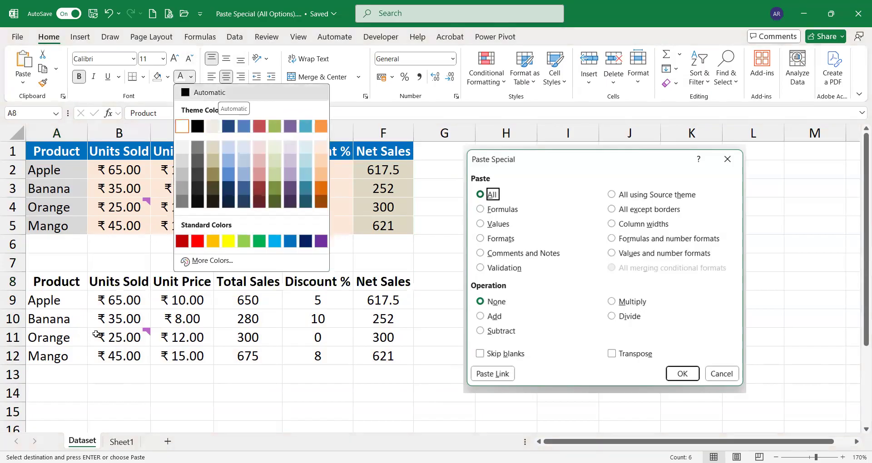
key(Left)
key(Right)
key(Down)
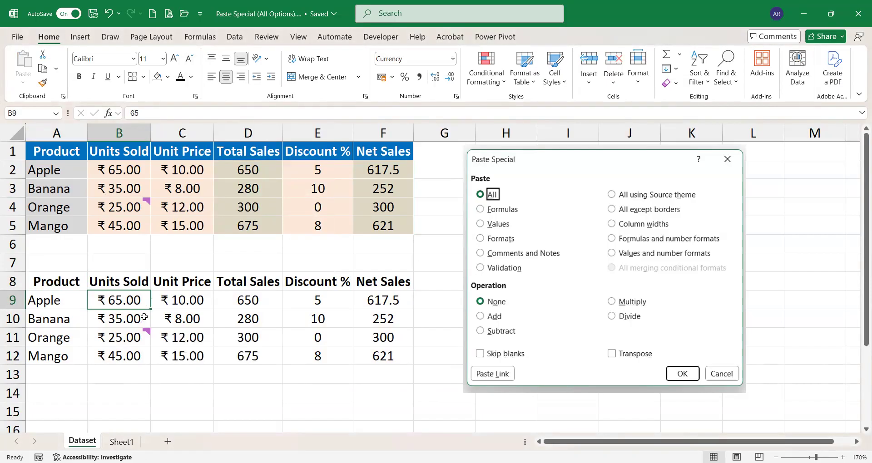
- Clear the range A7:F12 containing the pasted formulas and number formats
mouse_move(123, 341)
key(Left)
key(Up)
key(Up)
key(shift+Right)
key(shift+Right)
key(shift+Right)
key(shift+Right)
key(shift+Right)
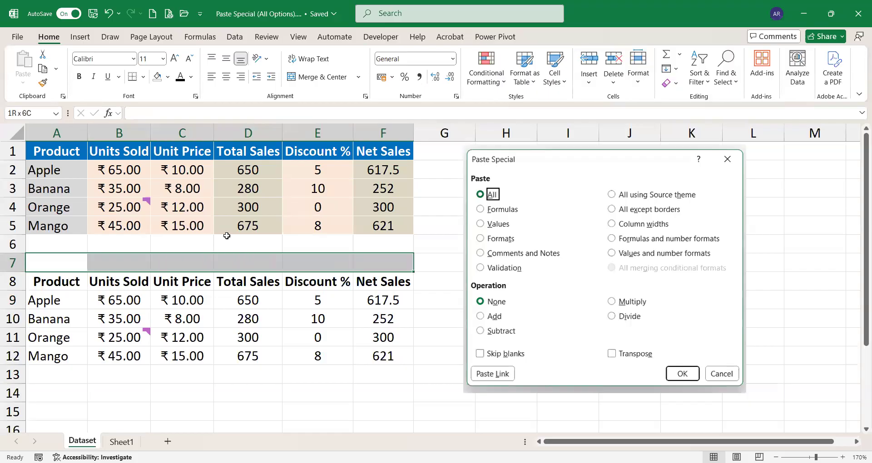
key(shift+Down)
key(shift+Down)
key(shift+Down)
key(shift+Down)
key(shift+Down)
key(Delete)
key(Up)
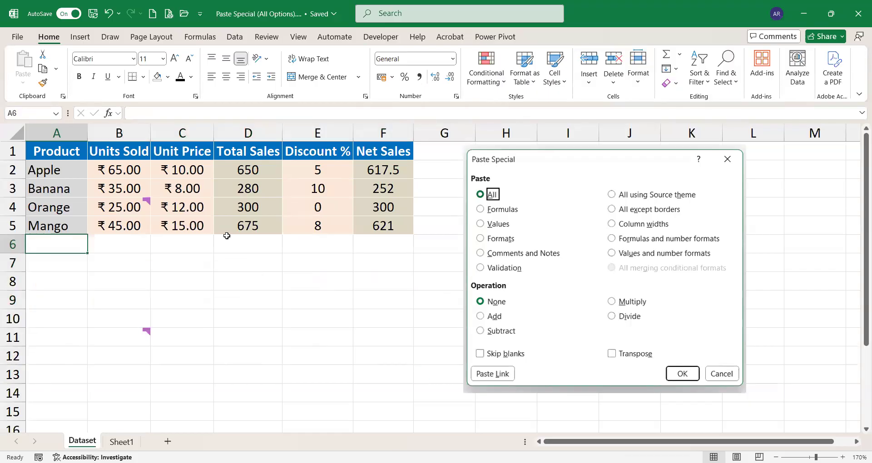
- Copy the sales table A1:F5 again with A8 selected as the paste destination
key(ctrl+Home)
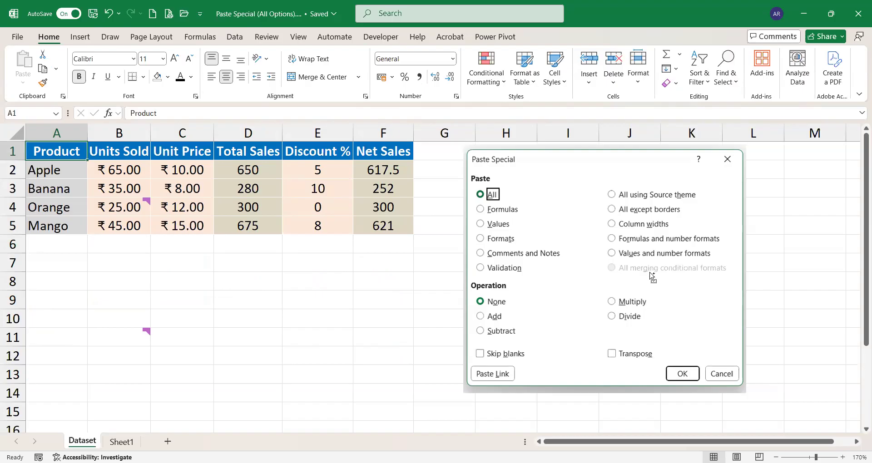
key(ctrl+shift+Right)
key(ctrl+shift+Down)
key(ctrl+c)
key(Down)
key(Down)
key(Down)
key(Down)
key(Down)
key(Down)
key(Down)
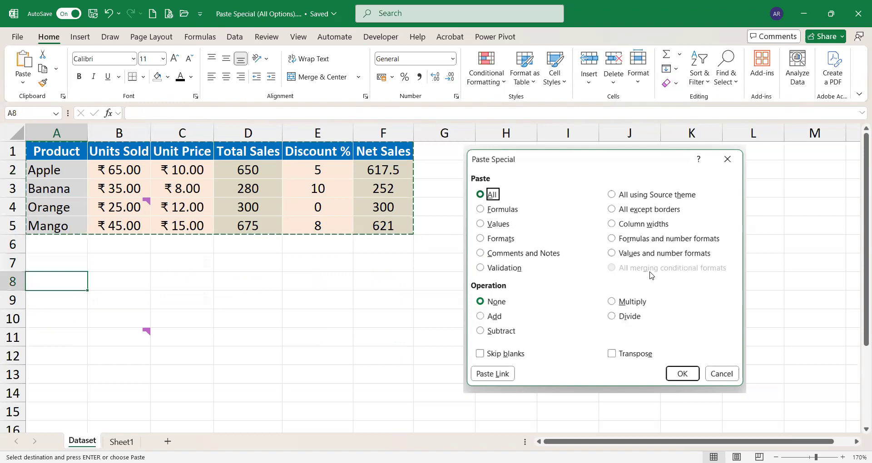
- Paste only values and number formats from the copied table at A8
key(ctrl+alt+v)
click(396, 268)
click(421, 377)
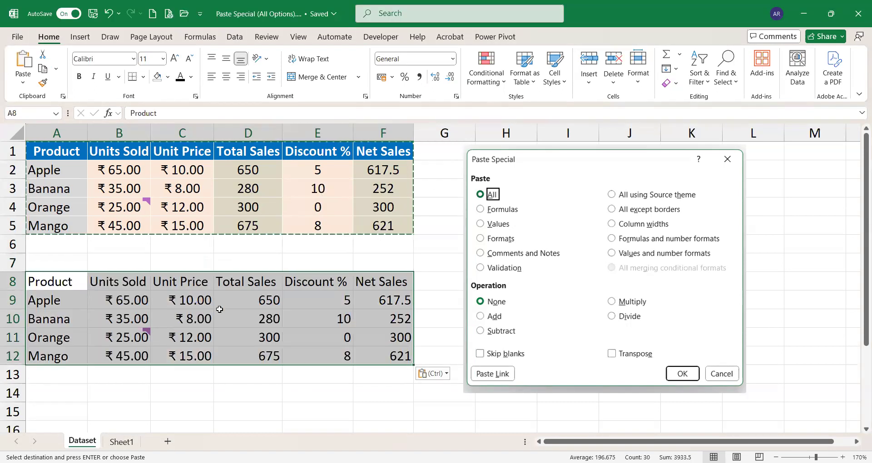
- Examine the pasted Total Sales and Net Sales cells in D8:D12 and F9:F12 for formulas or plain values
click(220, 309)
key(Up)
key(Down)
key(Down)
key(Down)
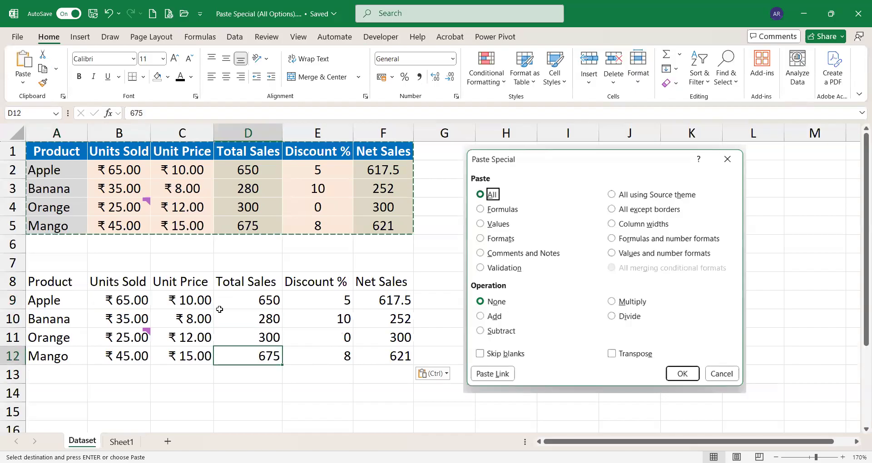
key(Up)
key(Up)
key(Up)
key(Right)
key(Right)
key(Down)
key(Down)
key(Down)
key(Up)
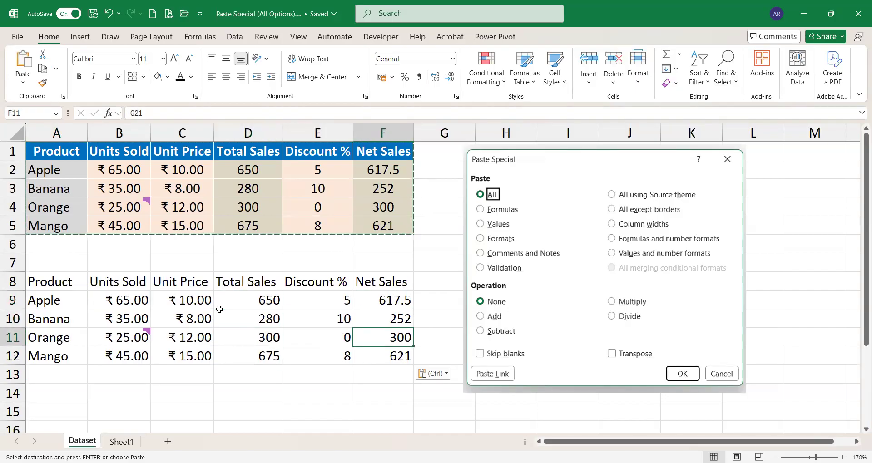
key(Up)
key(Up)
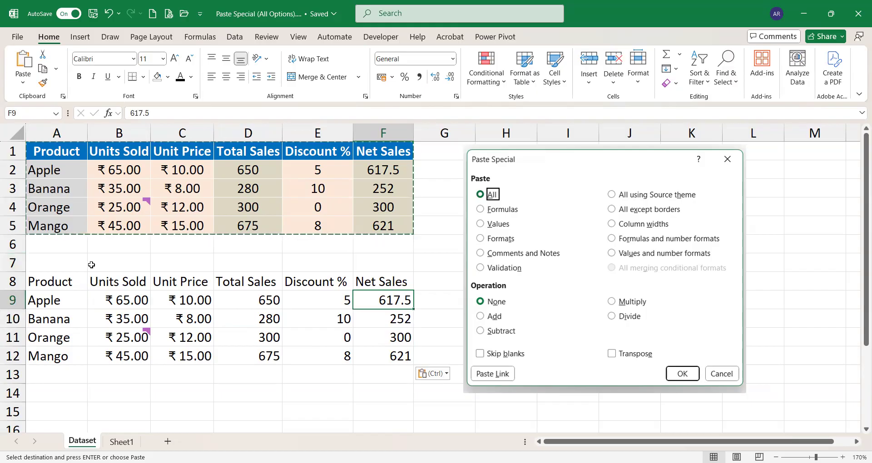
- Clear the pasted values and number formats table in A8:F12 and return to cell A1
click(68, 267)
key(Down)
key(ctrl+shift+Right)
key(ctrl+shift+Down)
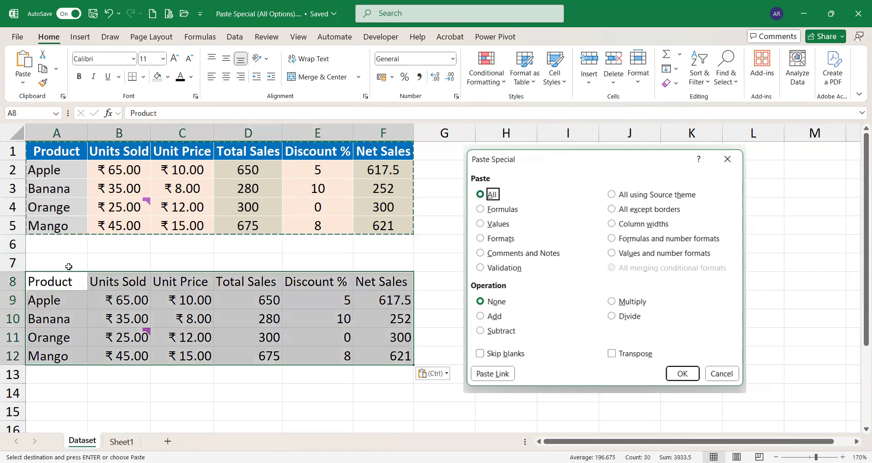
key(Delete)
key(shift+BackSpace)
key(ctrl+Home)
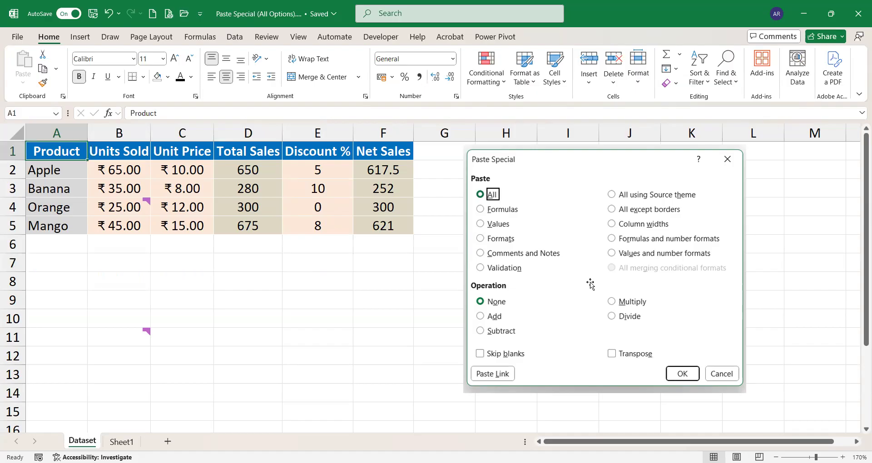
key(Right)
key(Down)
key(Right)
key(Left)
key(Up)
key(Down)
key(Up)
key(Down)
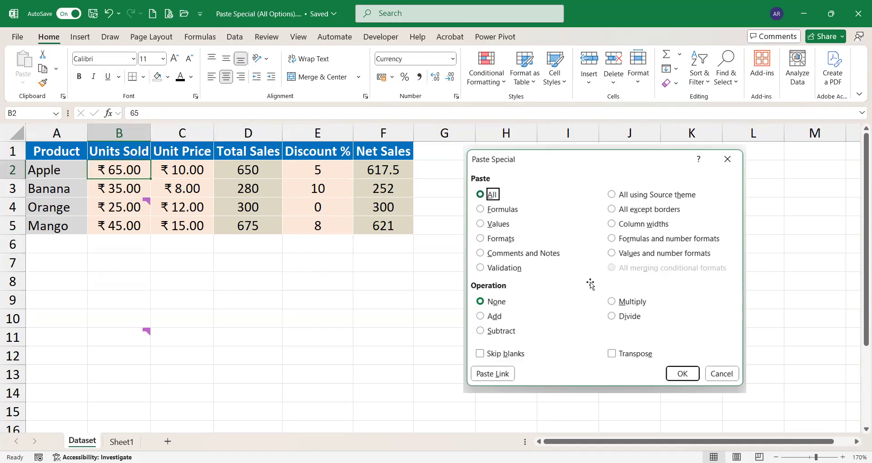
key(Right)
key(Left)
- Highlight Units Sold cells B2:B5 greater than 40 with a conditional format using Green Fill with Dark Green Text
key(shift+Down)
key(shift+Down)
key(shift+Down)
key(alt)
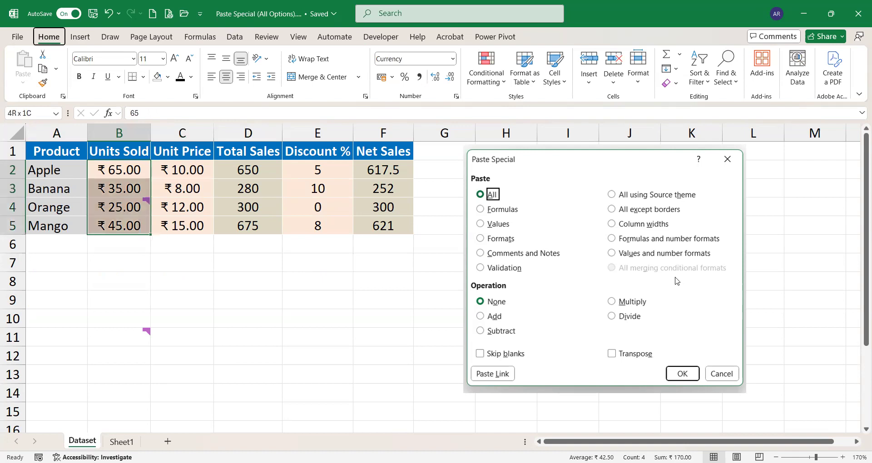
text(hlhg40)
key(Tab)
key(alt+Down)
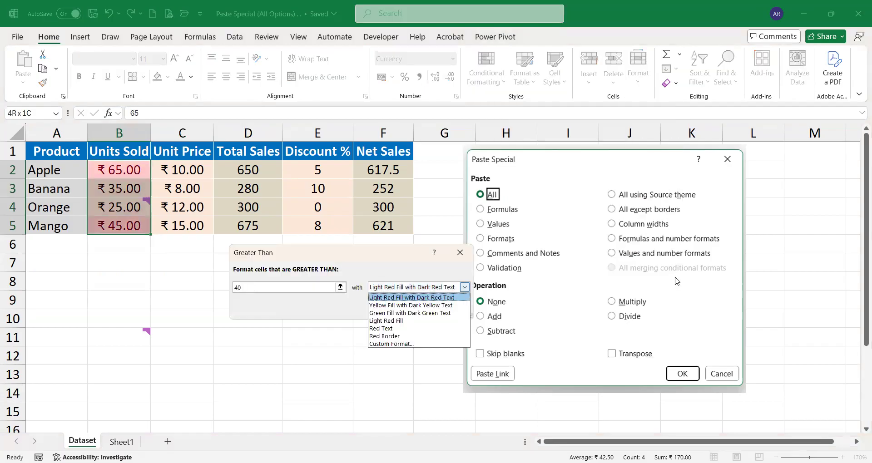
key(Down)
key(Down)
key(Return)
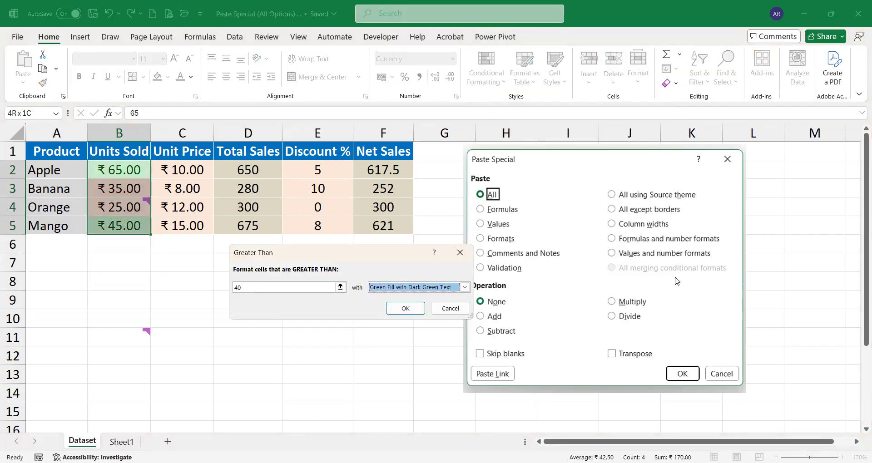
key(Tab)
key(Return)
- Examine the Units Sold cells in B2:B5 for the conditional formatting highlight
click(168, 189)
key(Left)
key(Left)
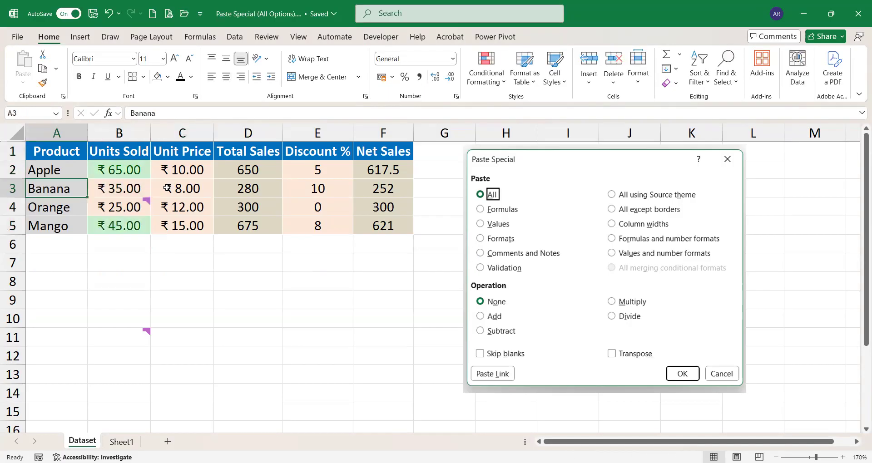
key(Right)
key(Down)
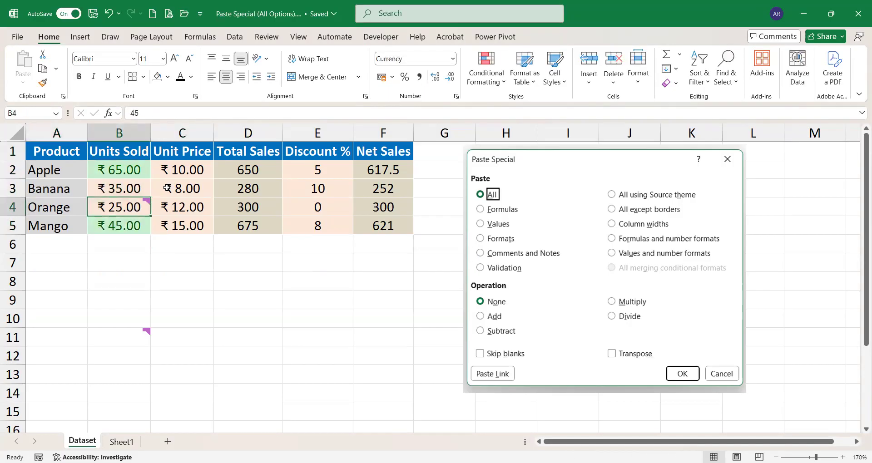
key(Up)
key(Up)
key(Down)
key(Down)
key(Down)
key(ctrl+Up)
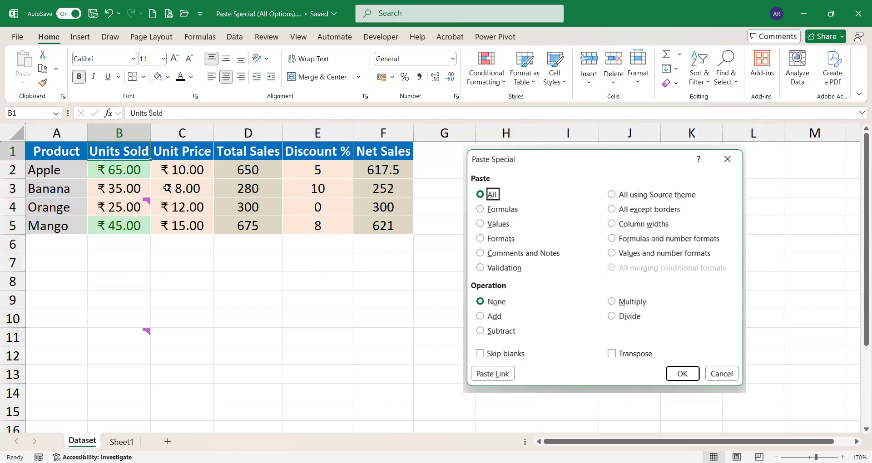
- Copy the conditionally formatted sales table A1:F5 with A8 selected as the paste destination
key(Left)
key(ctrl+a)
key(ctrl+c)
key(Down)
key(Down)
key(Down)
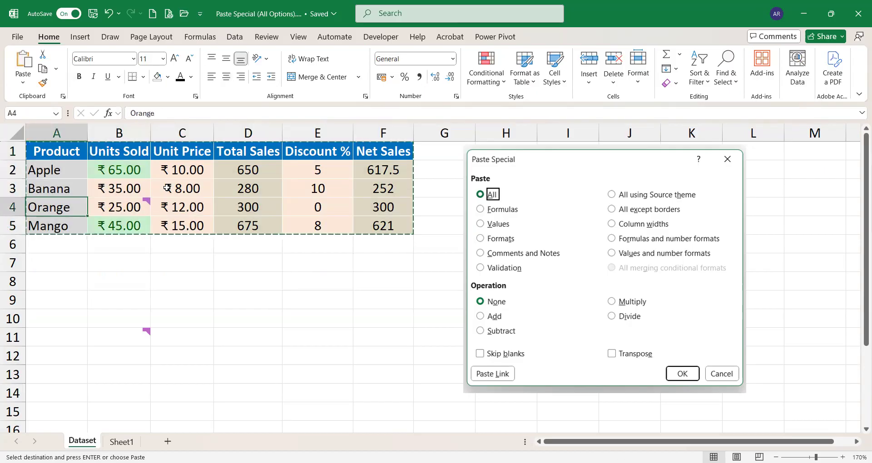
key(Down)
key(Down)
key(Down)
key(Down)
- Paste the copied table at A8 with the Paste Special option All merging conditional formats
key(ctrl+alt+v)
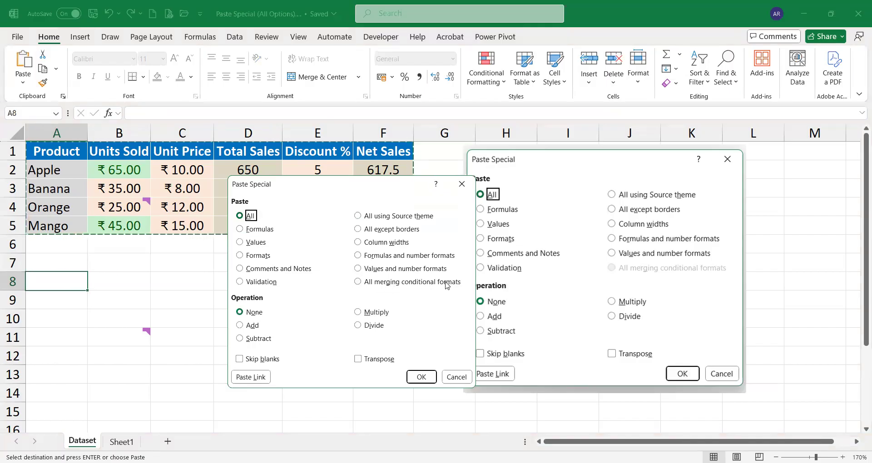
click(360, 282)
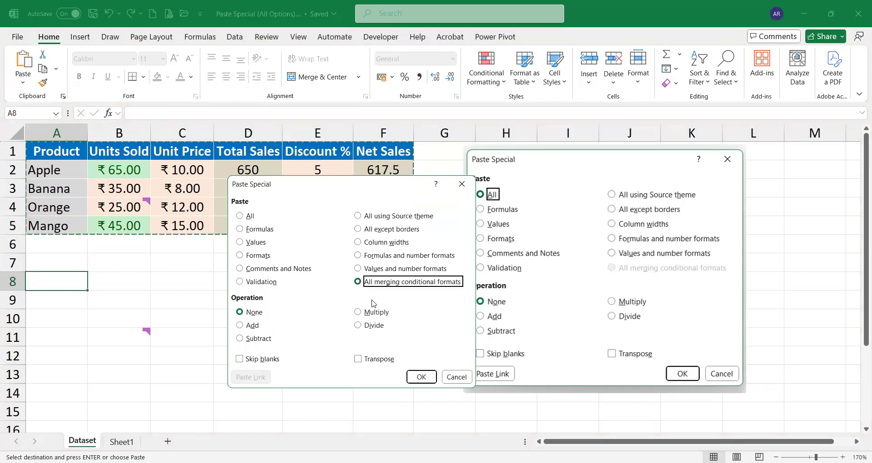
click(416, 378)
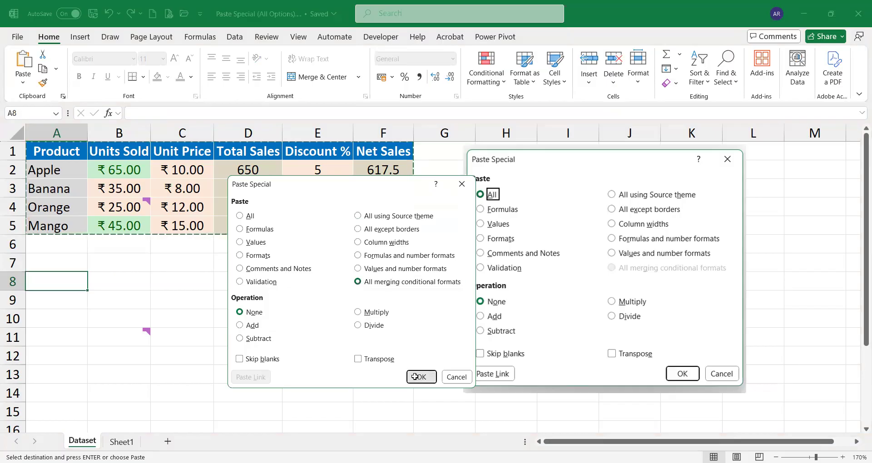
- Examine the pasted table in A8:F12 for its formulas, formatting and conditional highlights
key(Right)
key(Right)
key(Right)
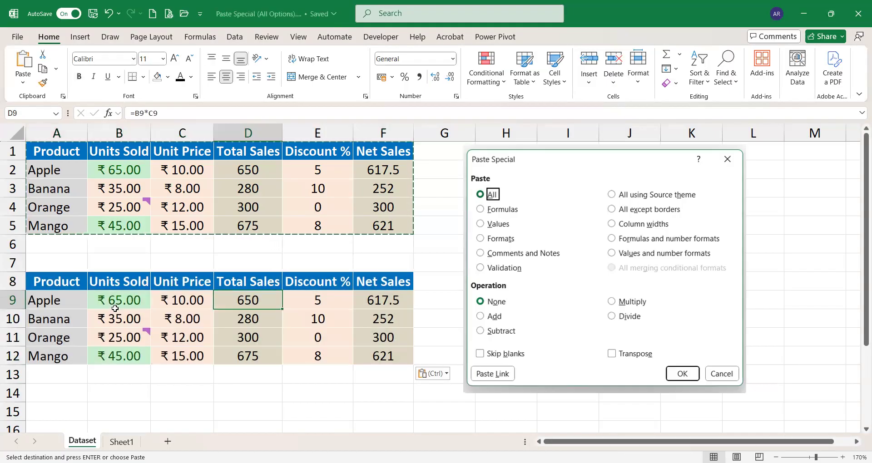
key(Down)
key(Down)
key(Left)
key(Left)
key(Left)
key(Left)
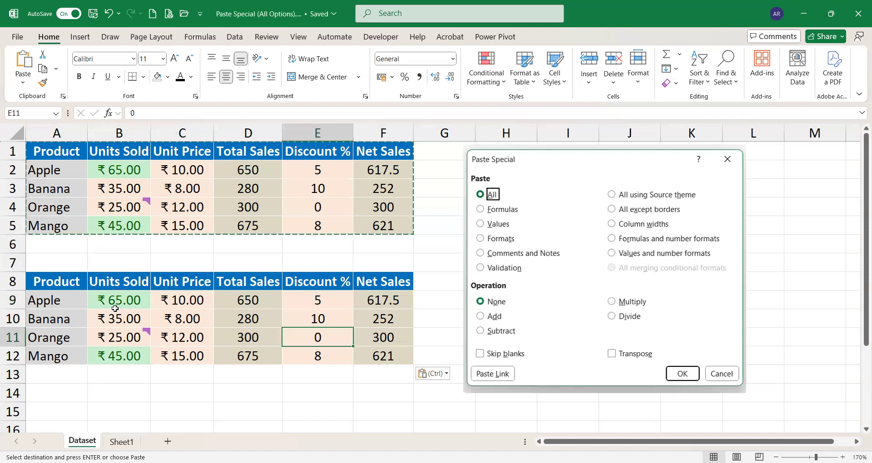
key(Down)
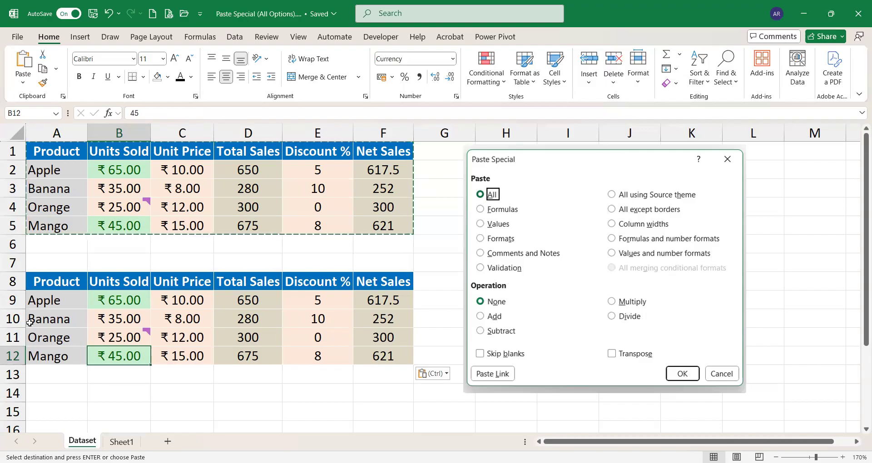
- Undo the All merging conditional formats paste at A8
key(Left)
key(ctrl+Up)
key(ctrl+Up)
key(Down)
key(Down)
key(Down)
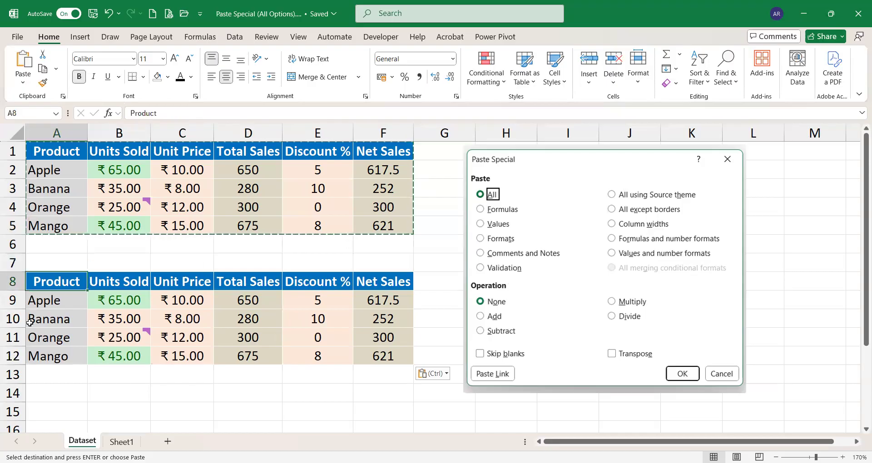
key(ctrl+z)
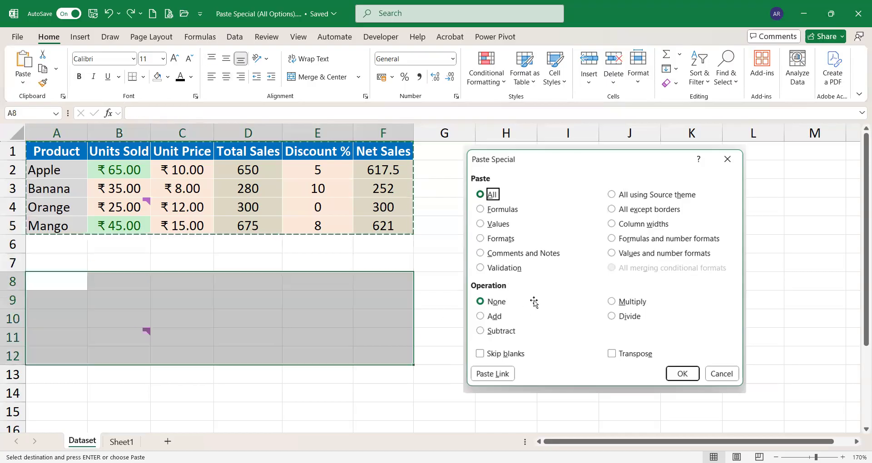
- Examine the Units Sold column and its values in B2:B5
click(534, 303)
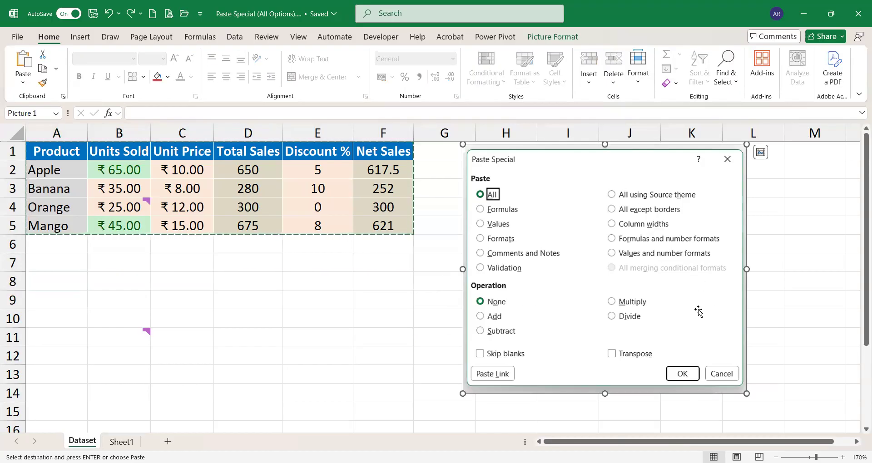
click(121, 195)
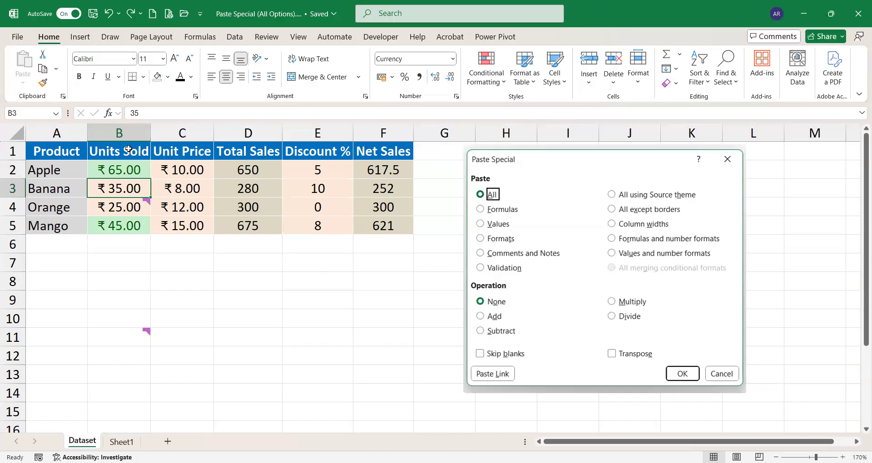
click(119, 133)
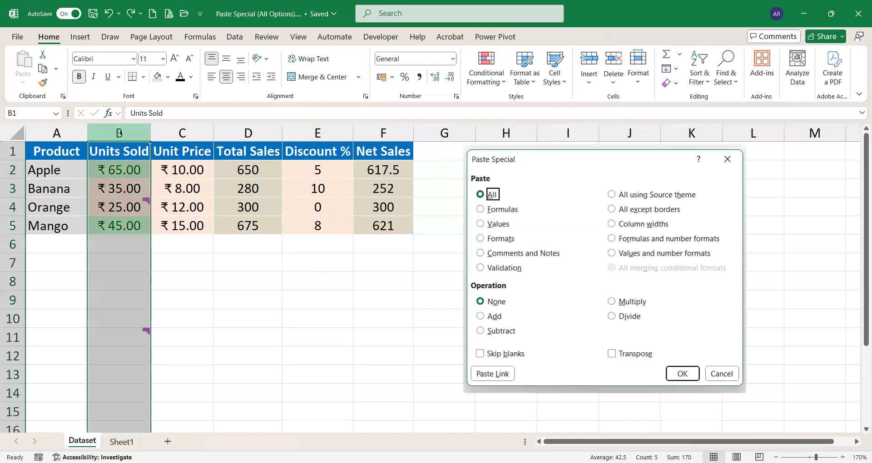
click(124, 170)
key(Down)
key(Up)
key(Down)
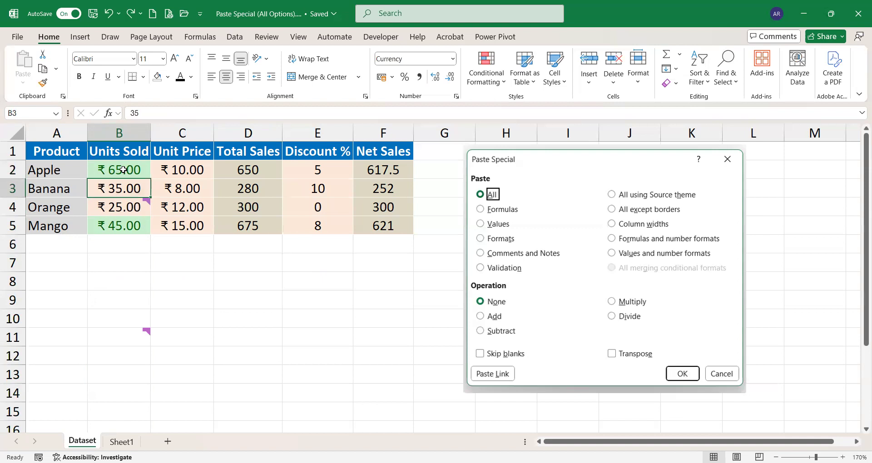
key(Down)
key(Down)
key(Down)
key(Down)
key(Down)
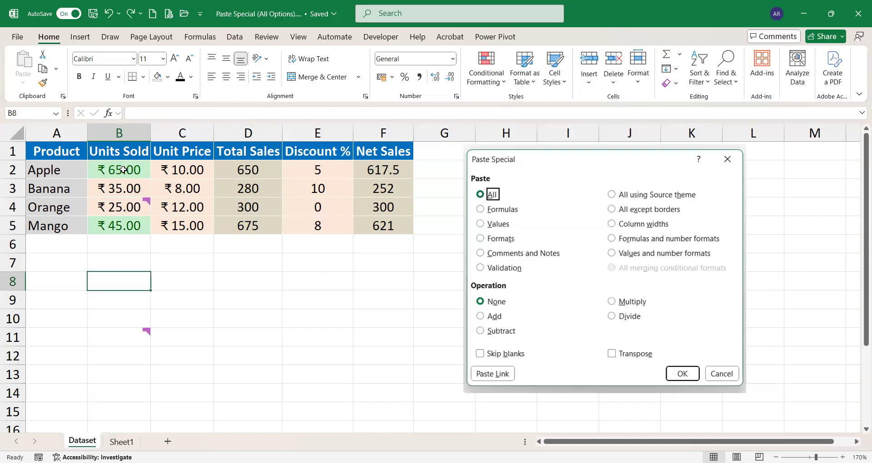
key(ctrl+Up)
key(ctrl+Up)
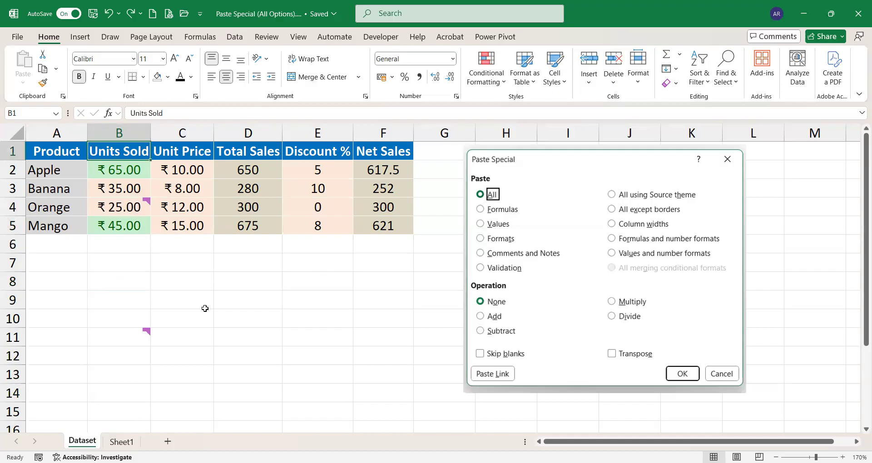
click(181, 268)
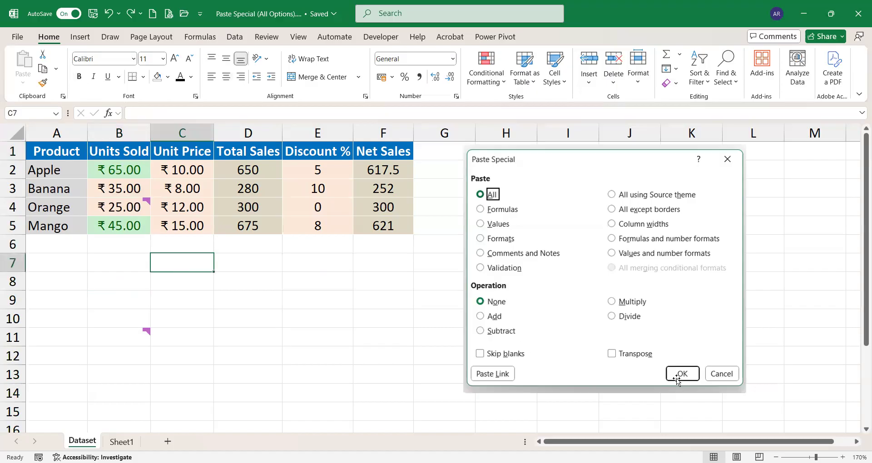
text(5)
key(Return)
key(Up)
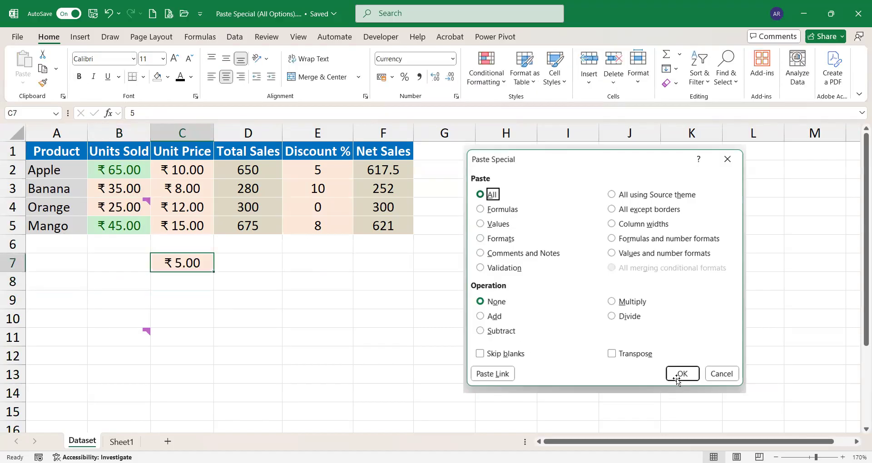
key(Delete)
- Enter 5 in cell E10 and copy that cell
key(Right)
key(Right)
key(Down)
key(Down)
key(Down)
text(5)
key(Return)
key(Up)
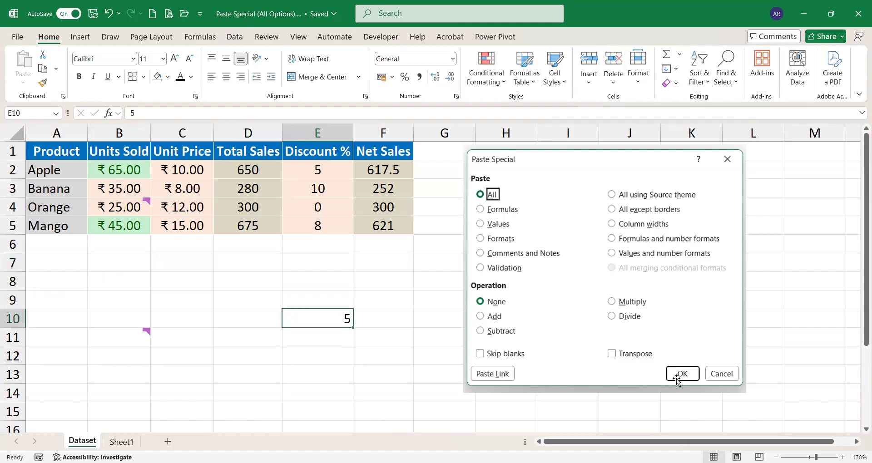
key(ctrl+c)
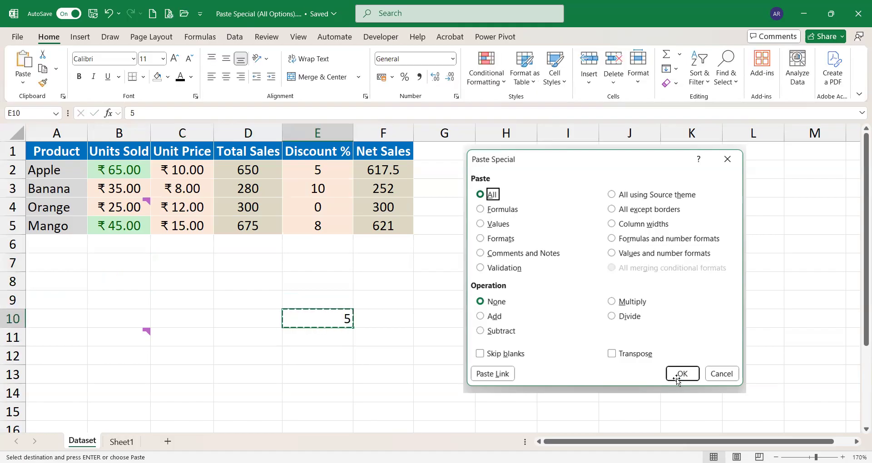
- Add the copied value to the Units Sold cells B2:B5 with Paste Special's Add operation, pasting All
key(ctrl+Left)
key(ctrl+Up)
key(ctrl+Up)
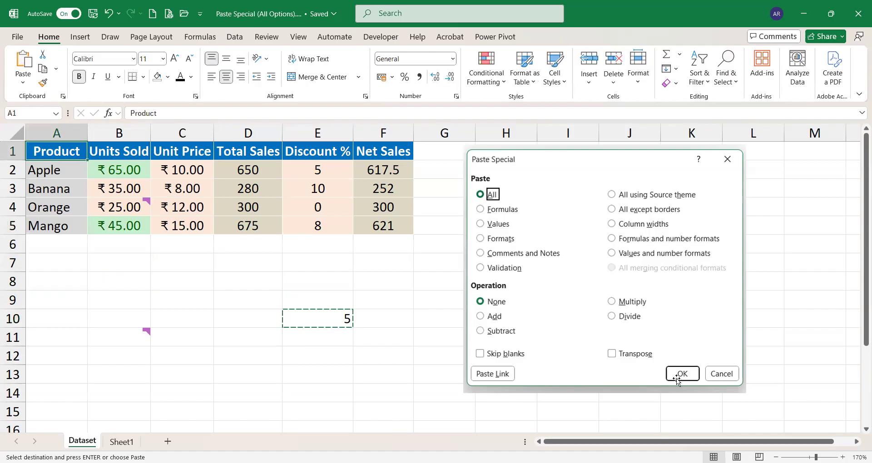
key(Down)
key(Right)
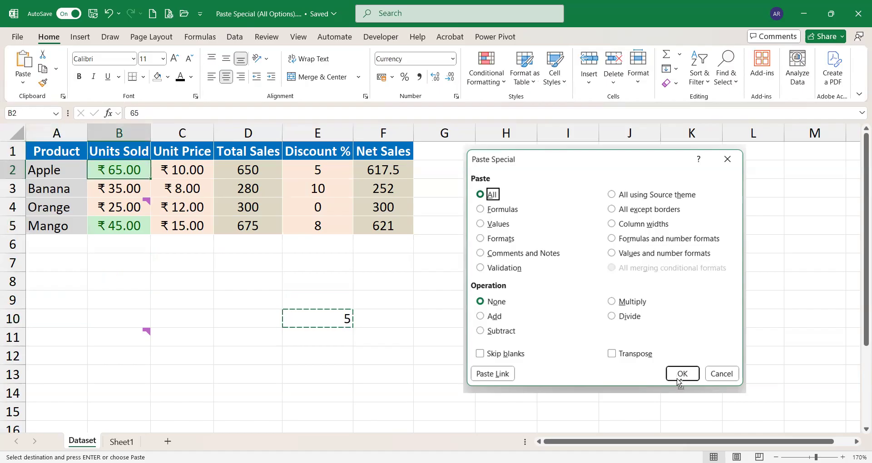
key(ctrl+shift+Down)
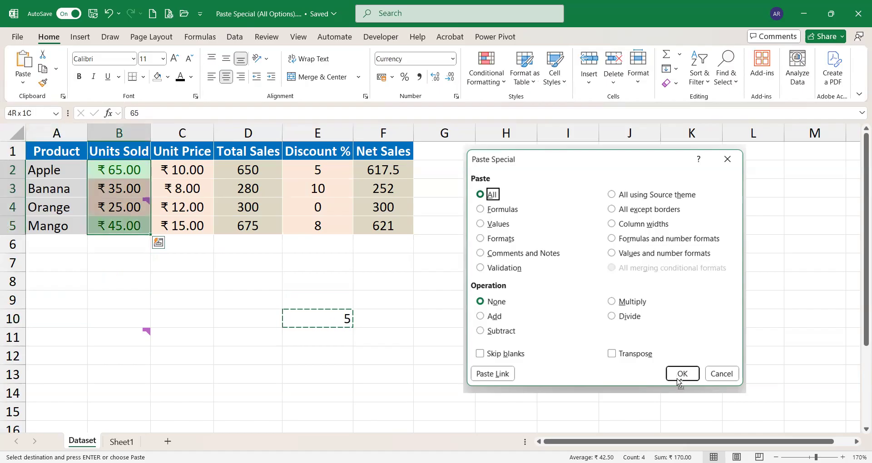
key(ctrl+alt+v)
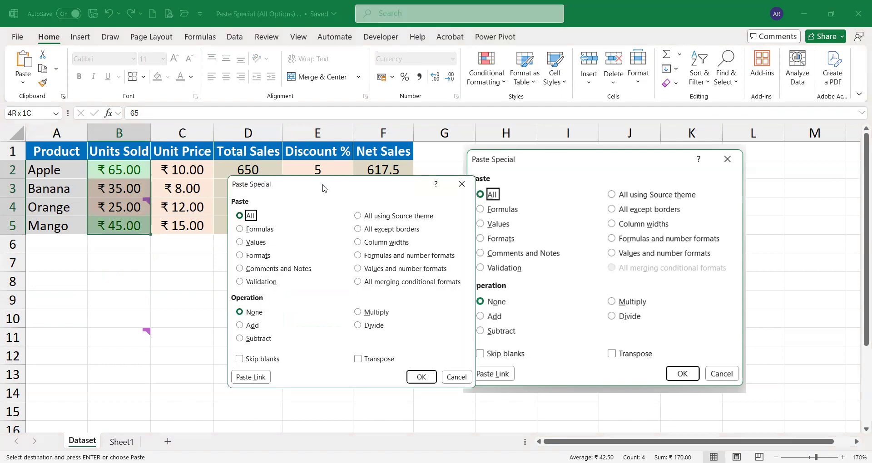
drag(324, 188, 335, 152)
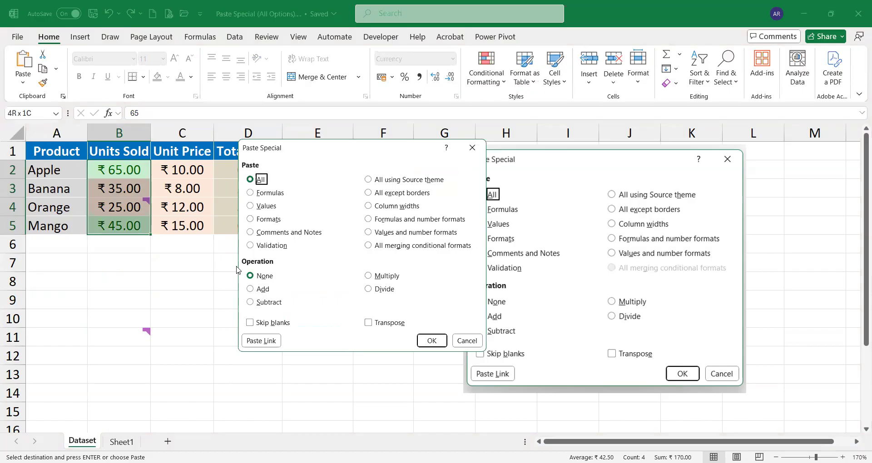
click(250, 289)
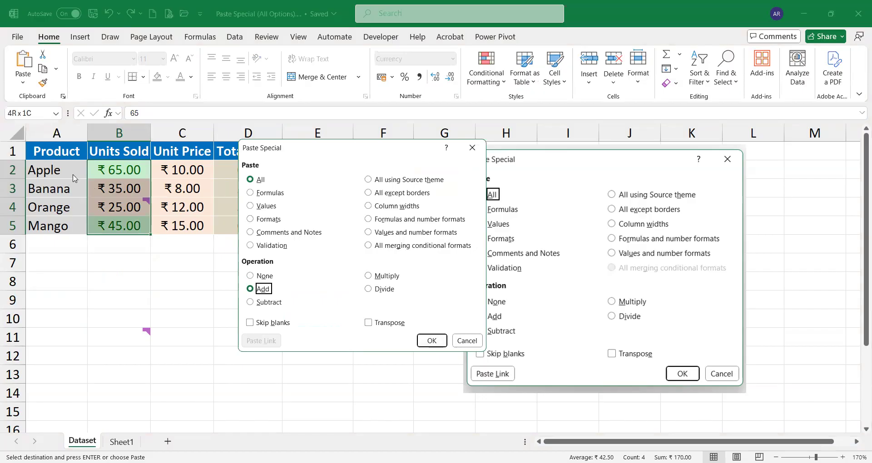
click(432, 341)
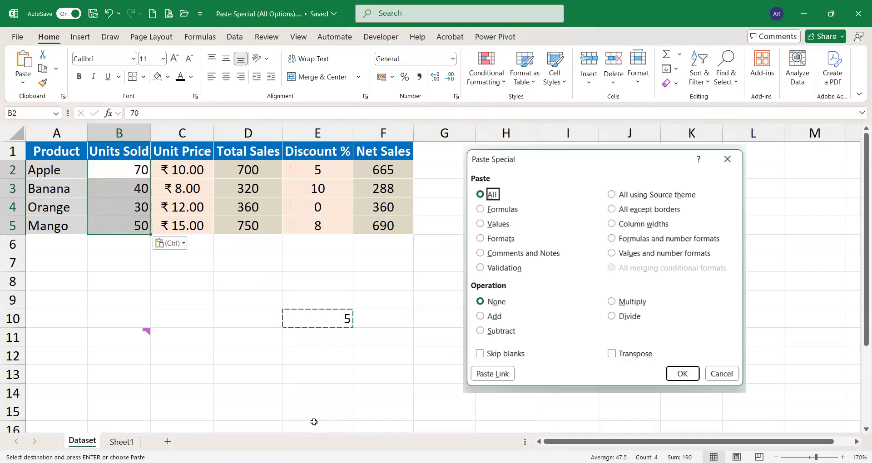
- Undo the Add paste that used All on the Units Sold cells B2:B5
key(ctrl+z)
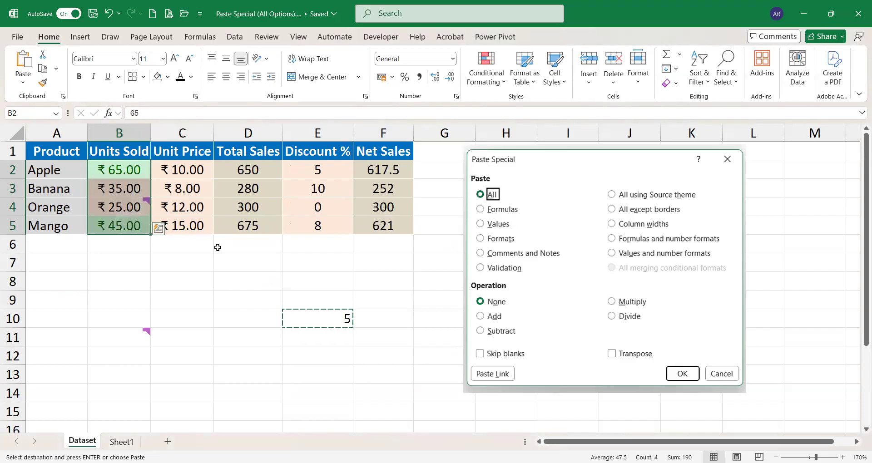
click(346, 319)
key(Right)
key(Left)
key(Left)
key(Left)
key(Left)
key(ctrl+Up)
key(ctrl+Up)
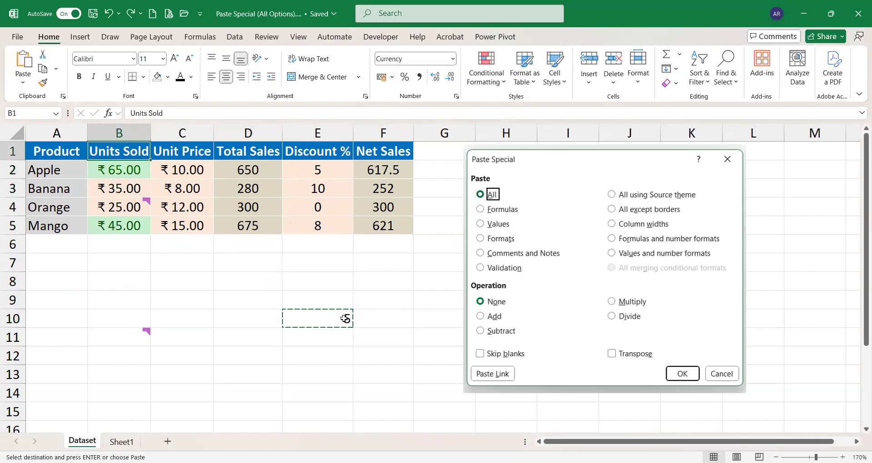
- Add the copied 5 to the Units Sold cells B2:B5 with Paste Special, pasting Values with the Add operation
key(Down)
key(ctrl+shift+Down)
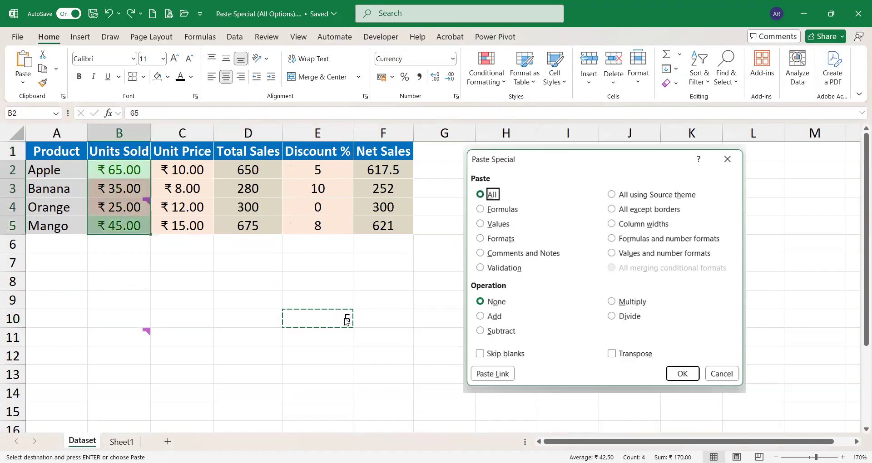
key(ctrl+alt+v)
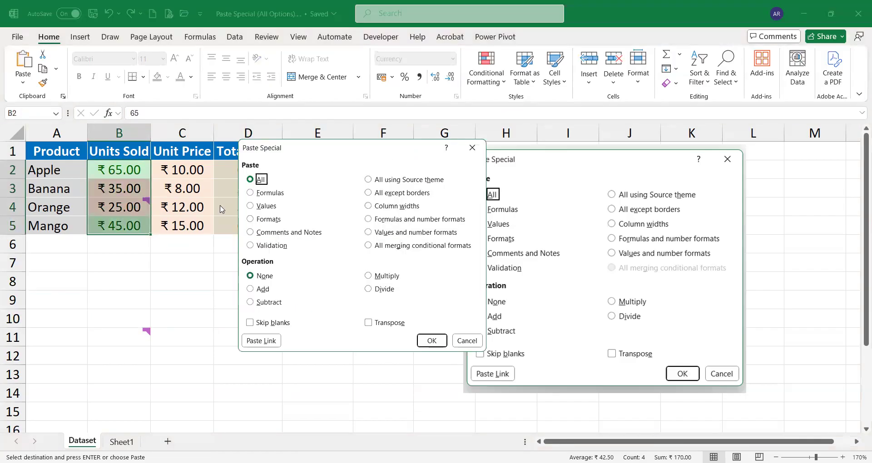
click(267, 208)
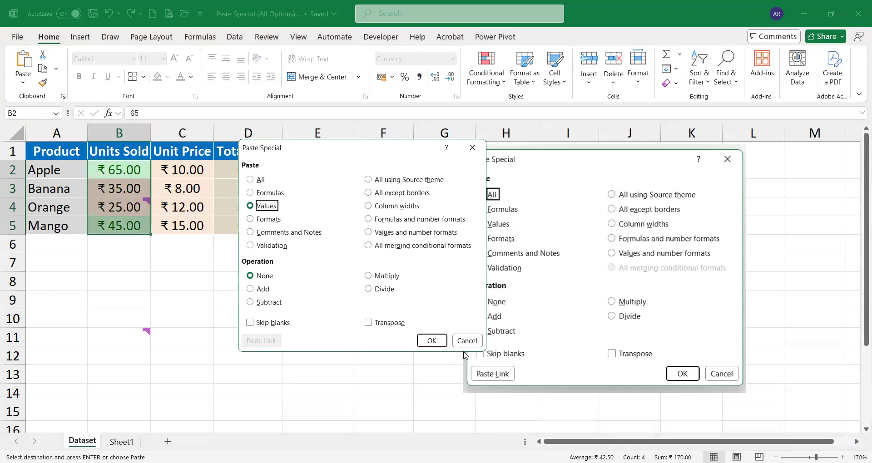
click(260, 291)
click(432, 342)
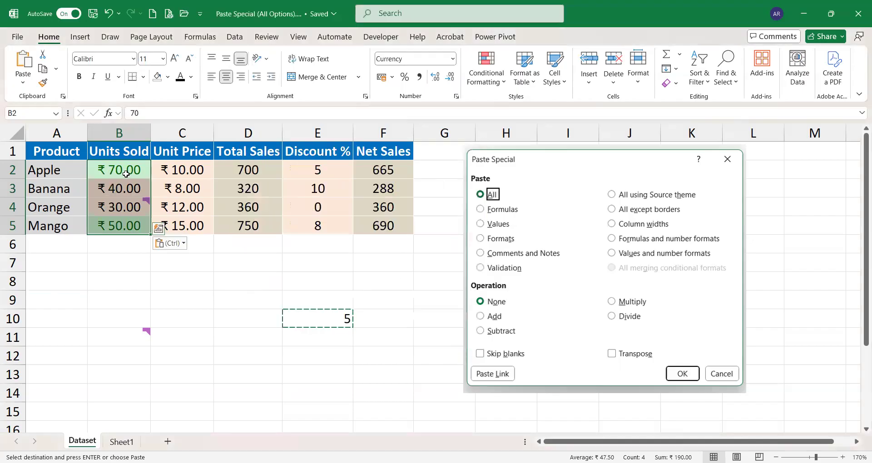
- Examine the Units Sold cells B2:B5 and the source cell E10 to check the values and their formatting
click(125, 174)
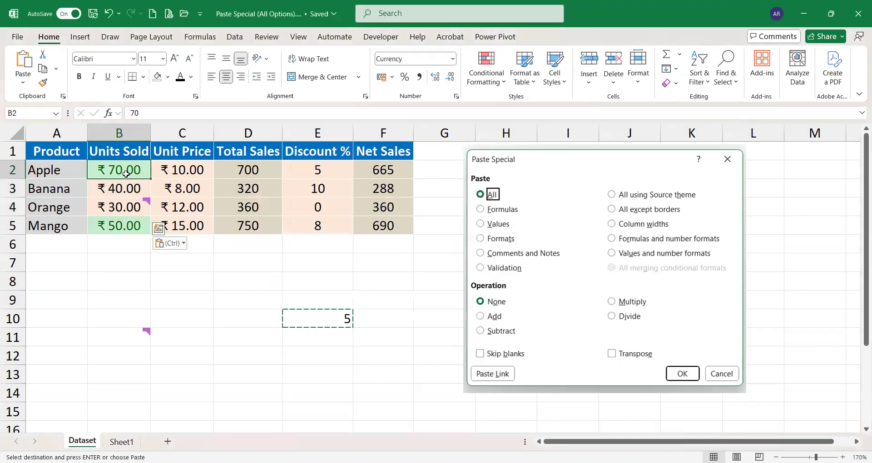
key(Down)
key(Down)
key(Up)
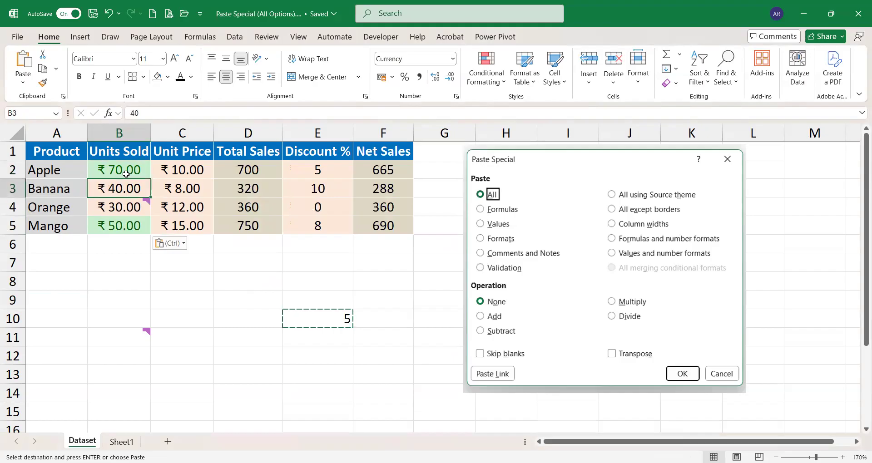
click(332, 315)
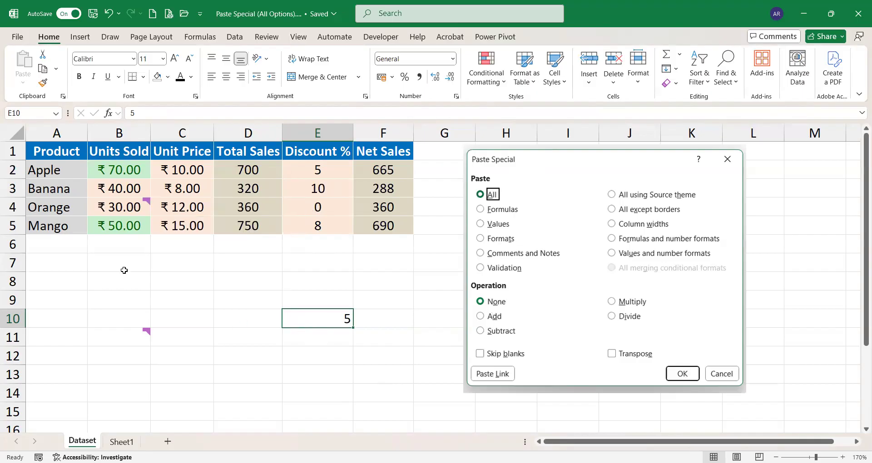
click(128, 169)
key(Down)
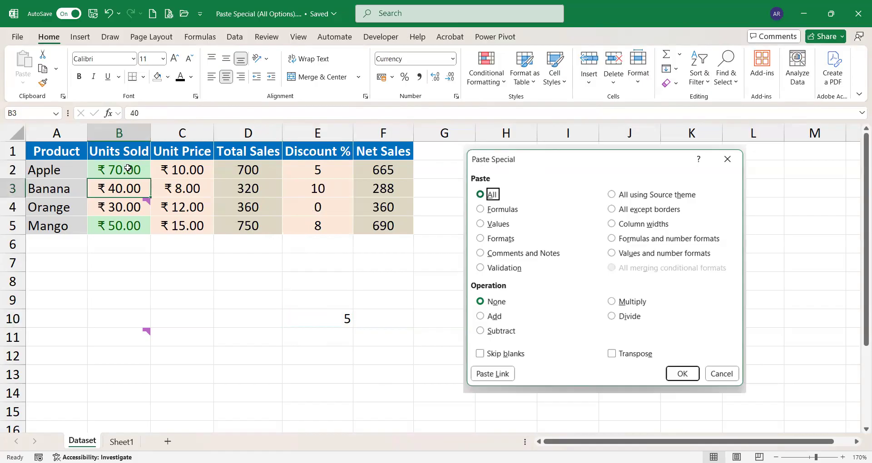
click(128, 169)
key(Down)
key(Down)
key(Down)
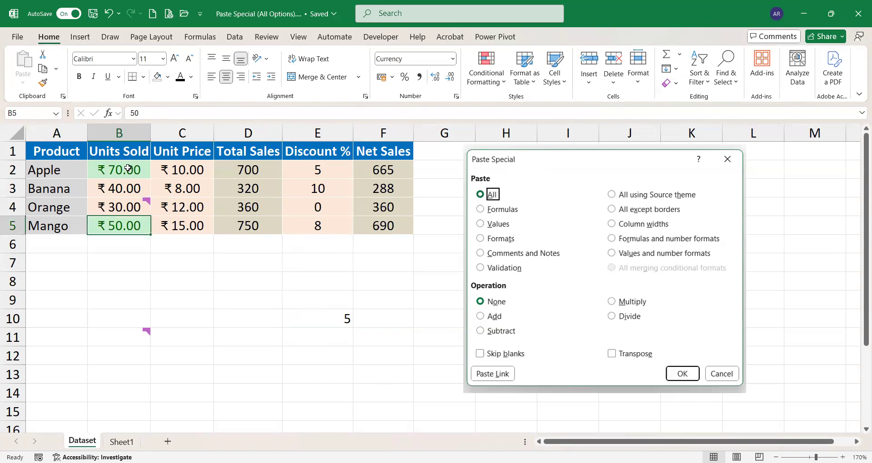
- Examine the formulas in the Total Sales cells D2:D5
click(128, 168)
key(Right)
key(Right)
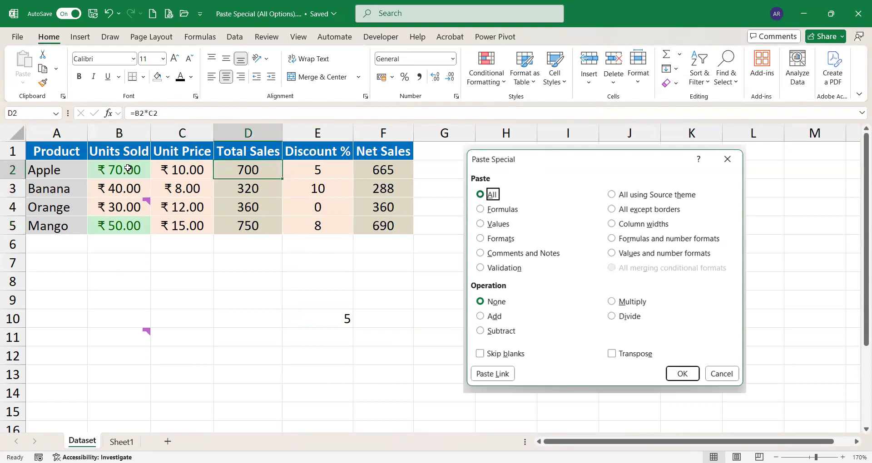
key(Down)
key(Down)
key(Down)
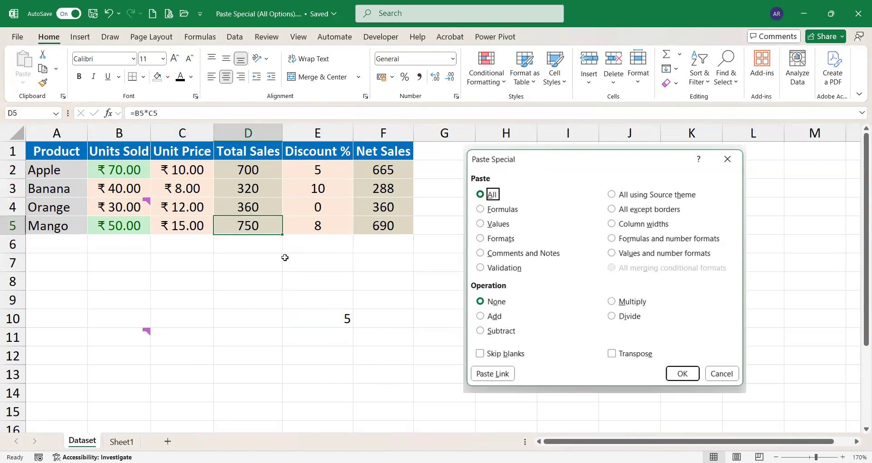
- Copy E10 and add it to the Total Sales formulas in D2:D5 with Paste Special, using All and the Add operation
click(325, 321)
key(ctrl+c)
key(ctrl+Up)
key(ctrl+Up)
key(Down)
key(Left)
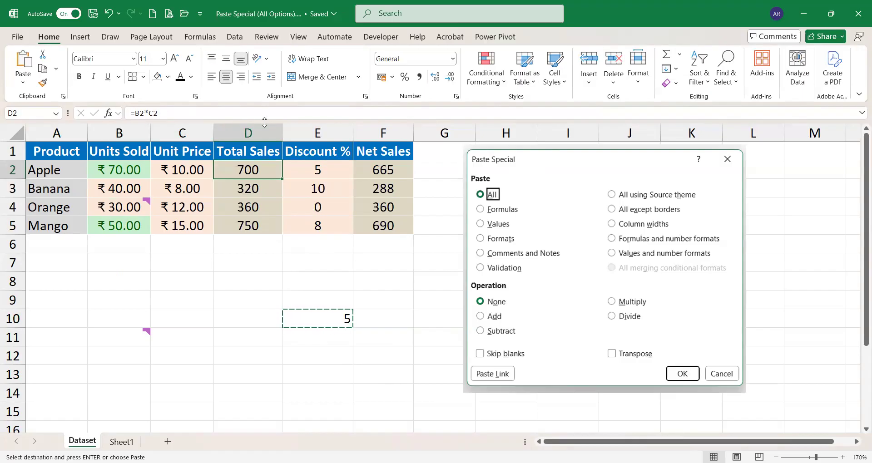
key(ctrl+shift+Down)
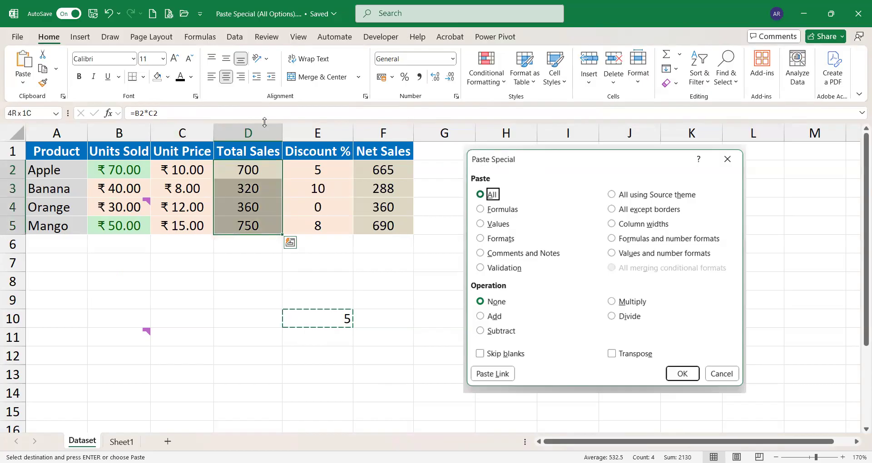
key(ctrl+alt+v)
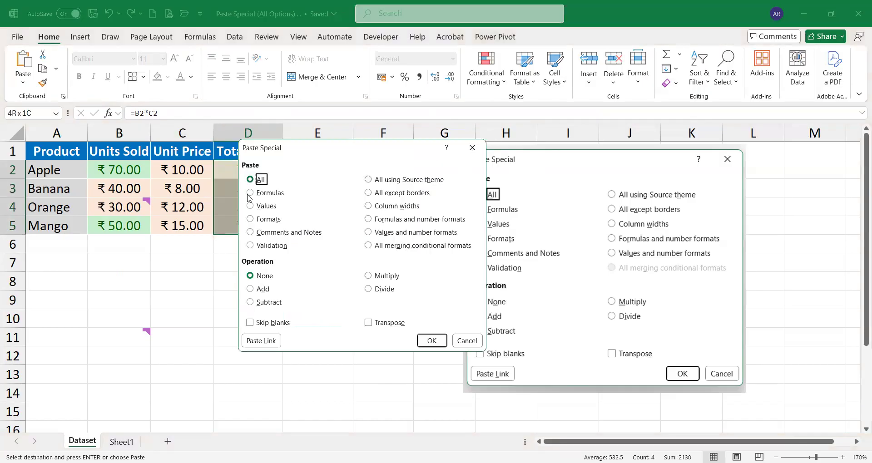
click(263, 291)
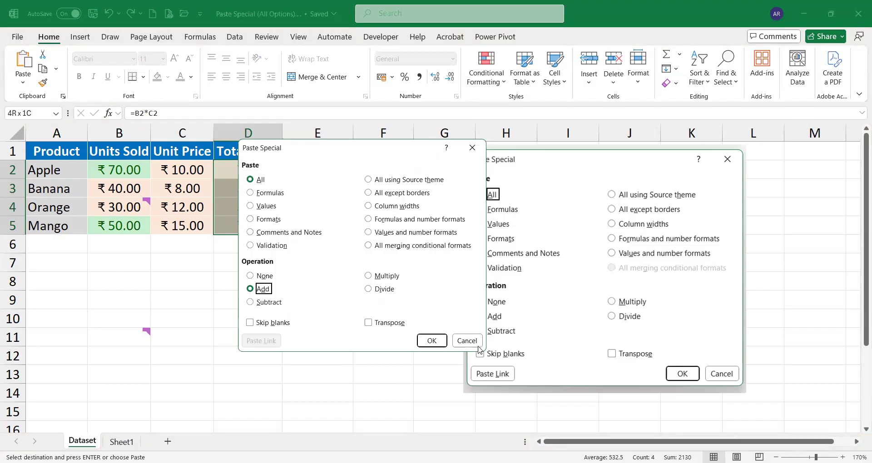
click(423, 341)
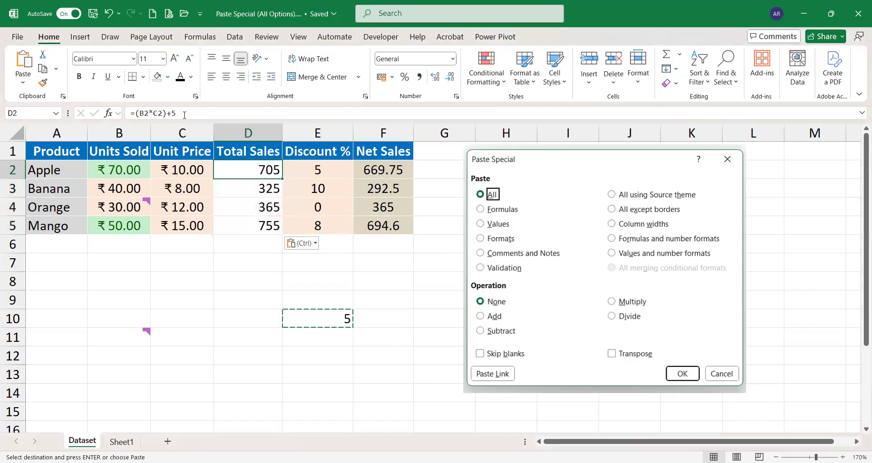
- Inspect the formula in D2 and compare it with the constant stored in B2
click(184, 114)
drag(185, 115, 139, 116)
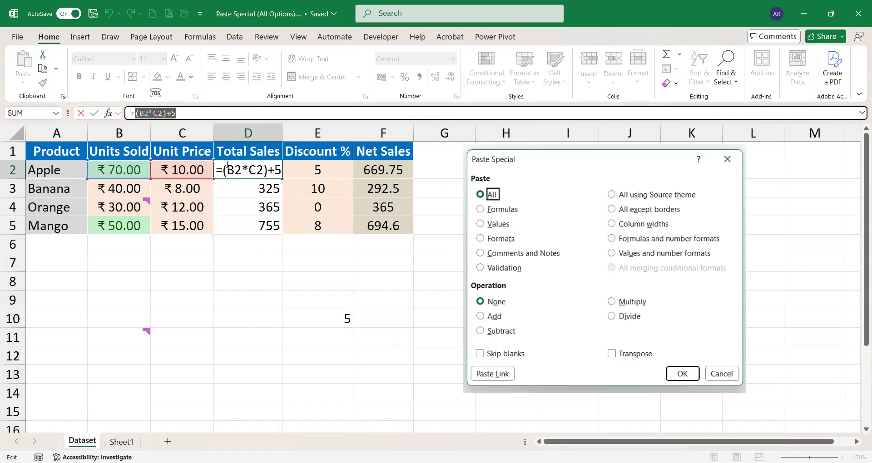
key(Escape)
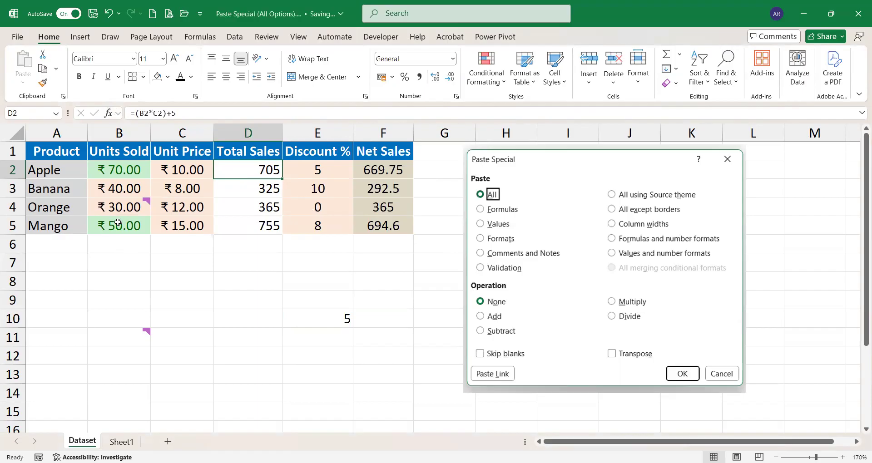
click(192, 113)
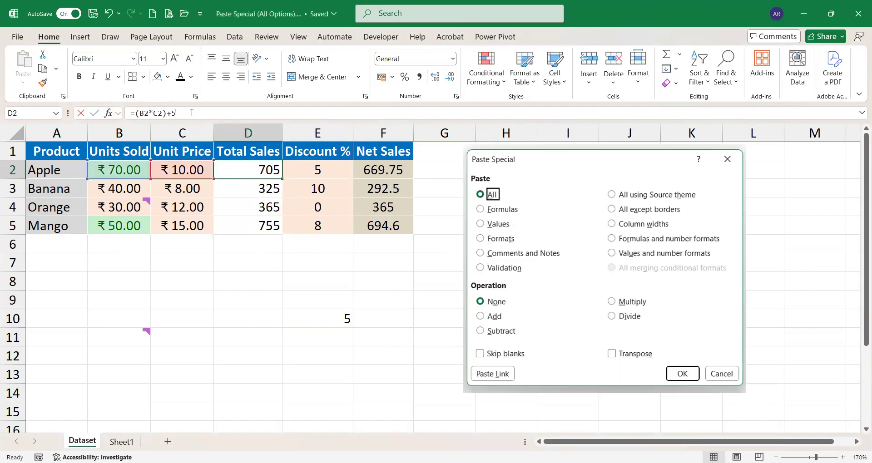
drag(191, 113, 132, 113)
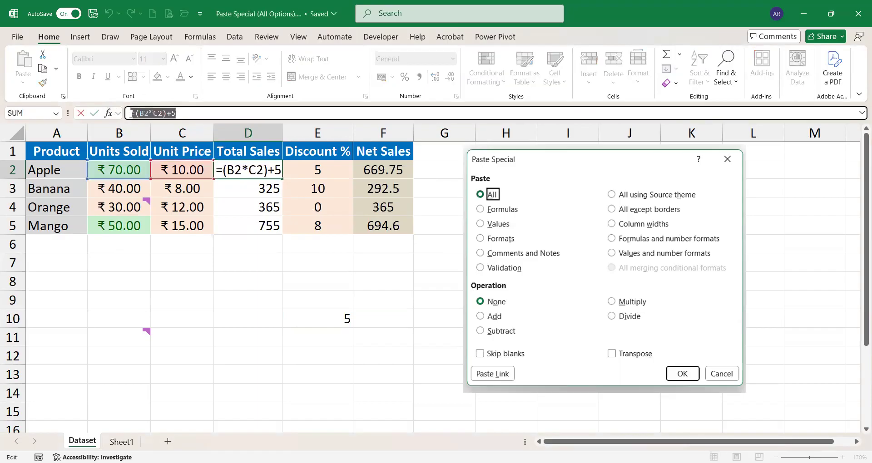
key(Escape)
click(124, 170)
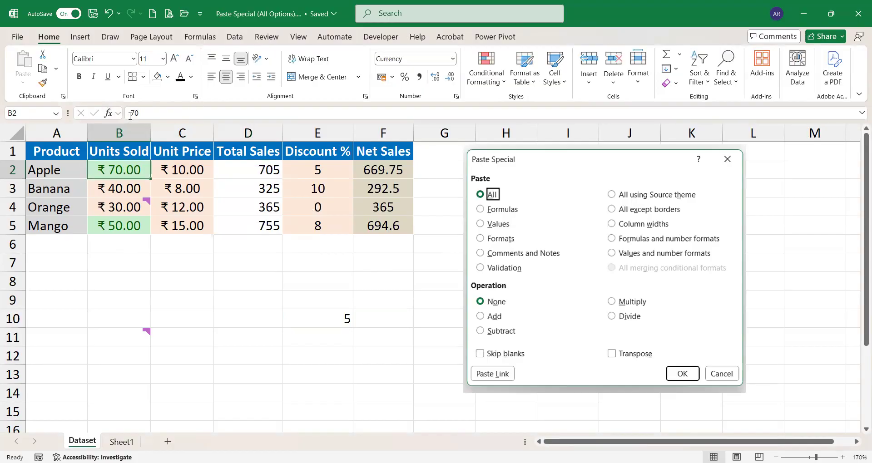
drag(138, 112, 127, 113)
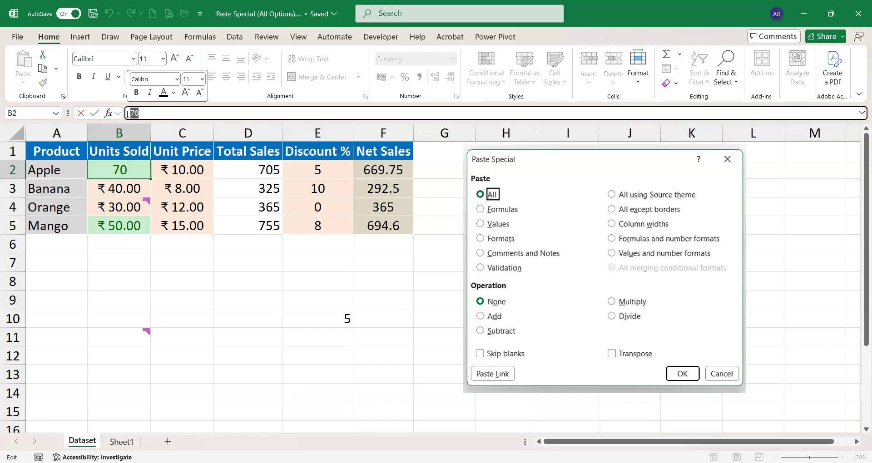
key(Escape)
- Undo the Add paste on the Total Sales cells D2:D5 and clear the contents of E10
click(253, 171)
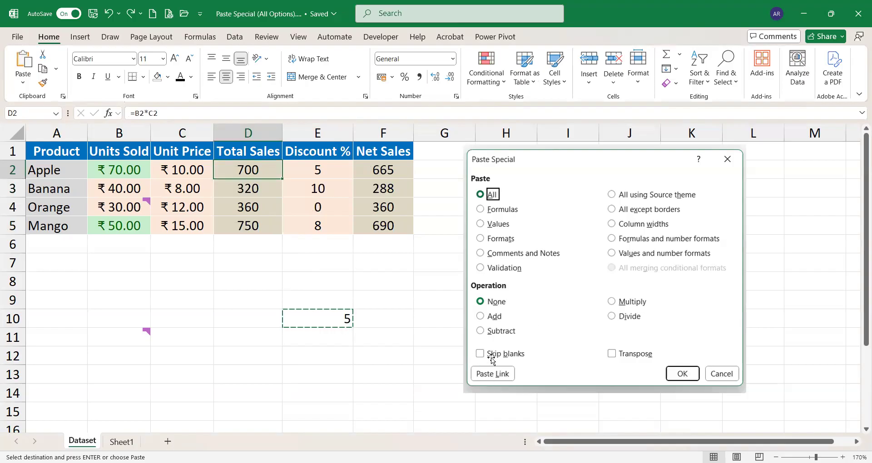
key(Escape)
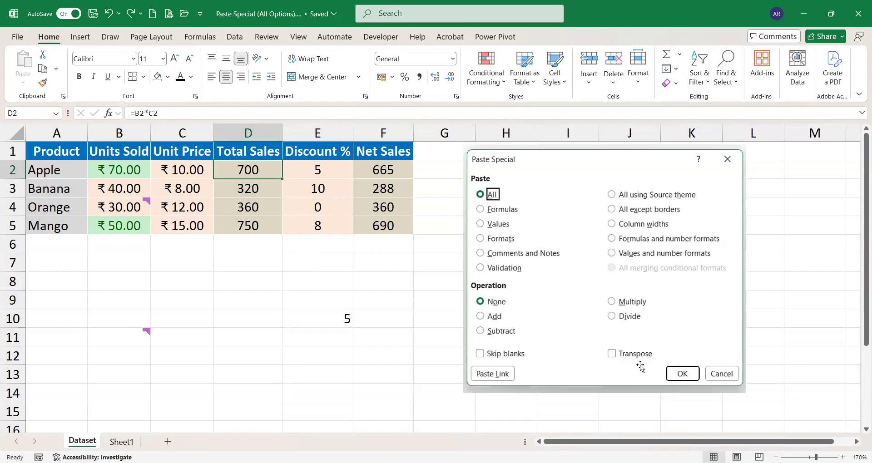
click(332, 317)
key(Delete)
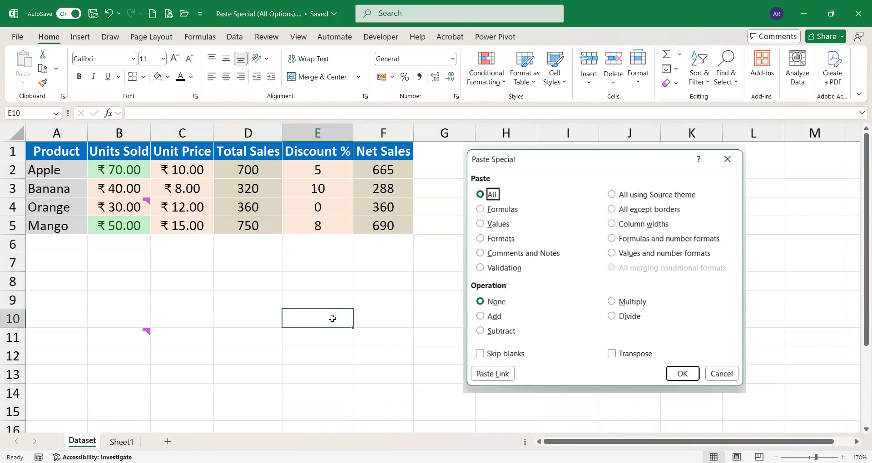
- Copy the Product and Units Sold columns, range A1:B5
click(72, 273)
key(Up)
key(Up)
key(Up)
key(Up)
key(Up)
key(Up)
key(Up)
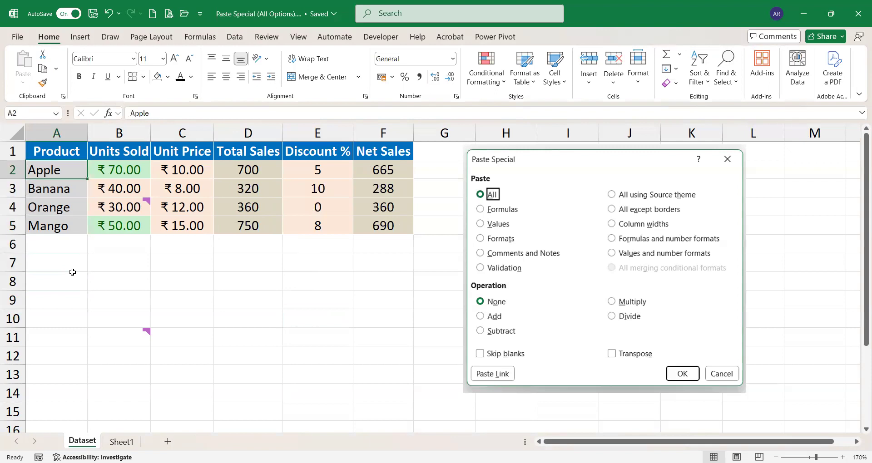
key(Right)
key(Left)
key(Down)
key(Right)
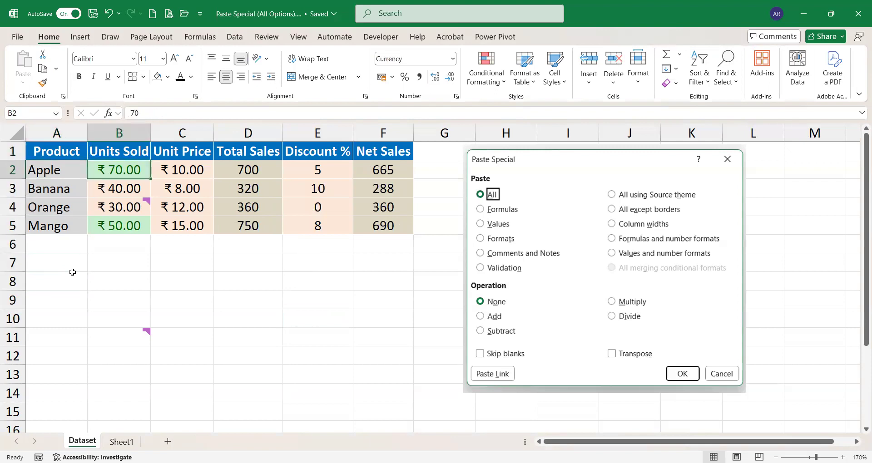
key(Up)
key(Left)
key(ctrl+shift+Down)
key(shift+Right)
key(ctrl+c)
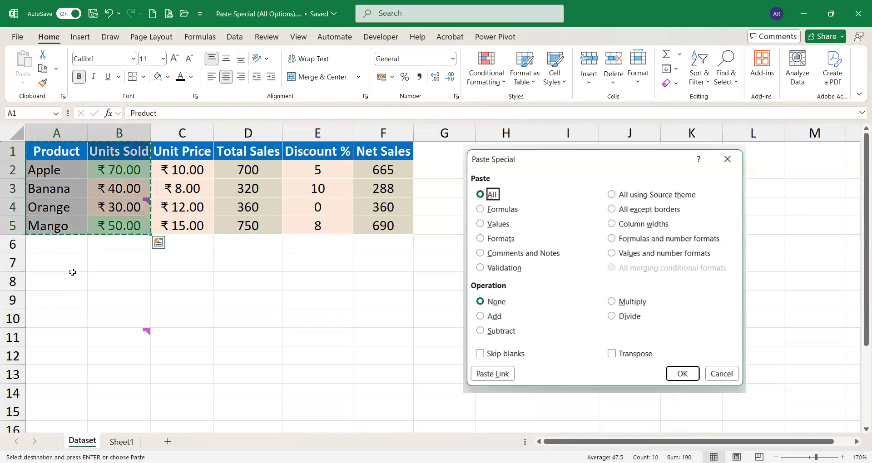
- Paste the copied Product and Units Sold columns with their formatting at A8
key(Down)
key(Down)
key(Down)
key(Down)
key(Down)
key(Down)
key(Down)
key(ctrl+v)
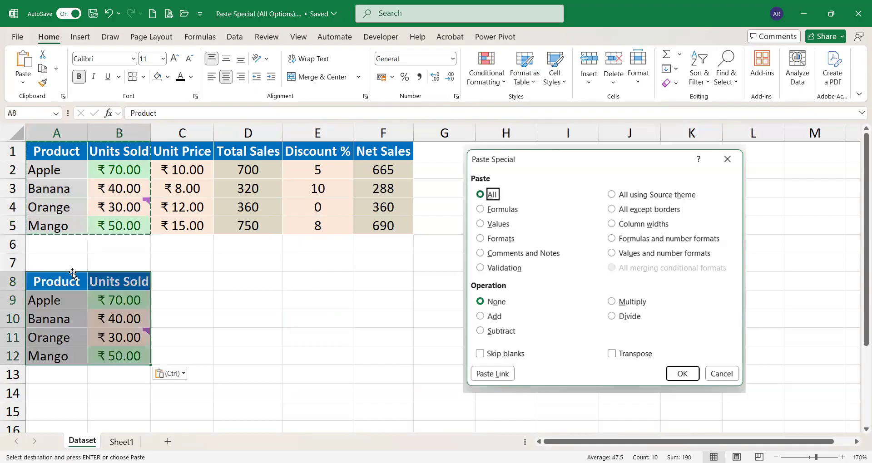
- Copy the duplicate Product and Units Sold table in A8:B12
key(Right)
key(Right)
key(Right)
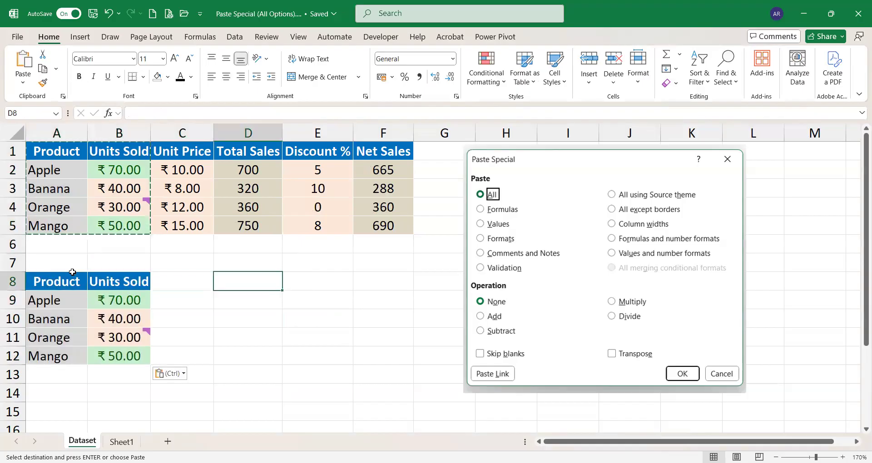
key(Left)
key(Left)
key(Left)
key(ctrl+shift+Down)
key(shift+Right)
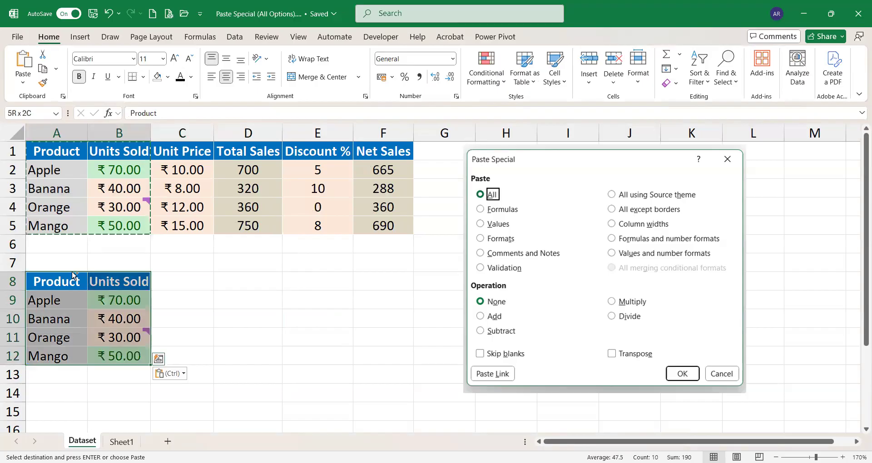
key(ctrl+c)
- Paste the copied table as values only, without formatting, at D8
key(Right)
key(Right)
key(Right)
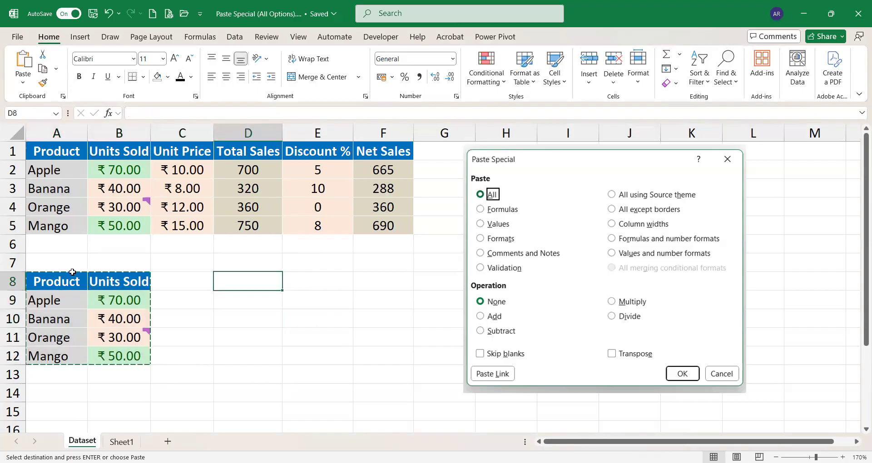
key(ctrl+shift+v)
key(Down)
key(Down)
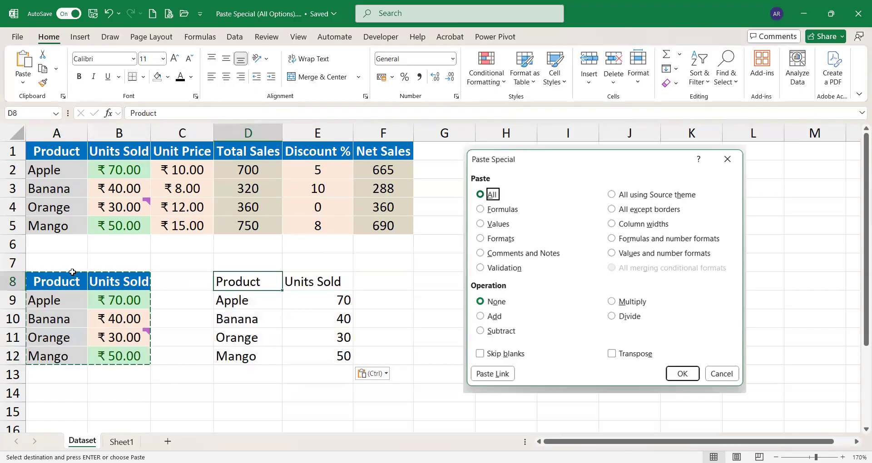
- Clear the Banana row's product and units cells, A10:B10, in the formatted duplicate table
key(Left)
key(Left)
key(Left)
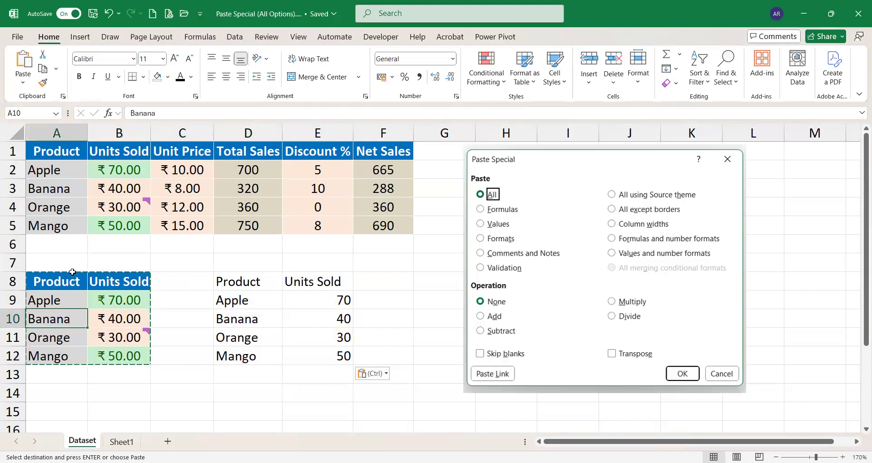
key(shift+Right)
key(Delete)
key(Down)
key(Down)
key(Down)
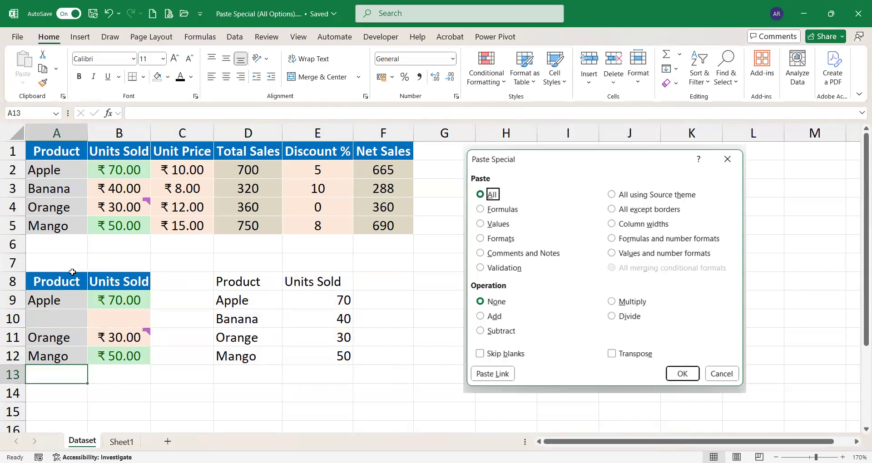
key(Up)
key(Up)
key(Up)
key(Up)
key(Right)
key(Right)
key(Right)
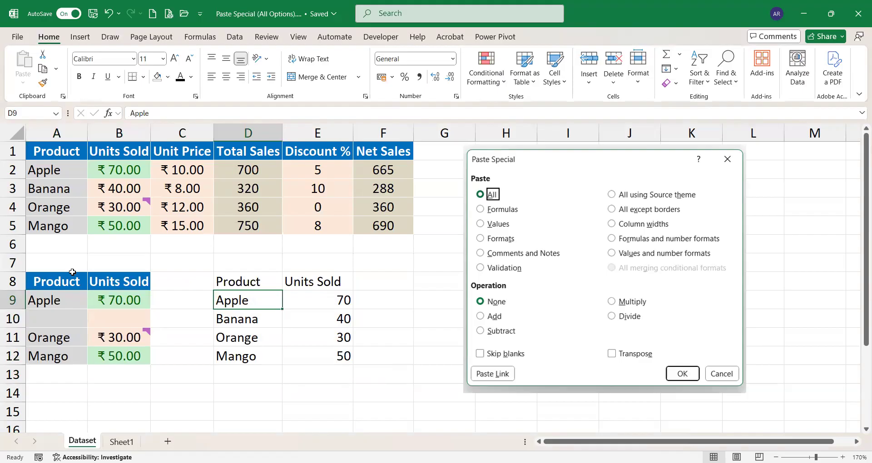
key(Right)
- Copy the data rows A9:B12 of the duplicate table, including the blank row
key(Left)
key(Left)
key(Left)
key(Left)
key(shift+Down)
key(shift+Down)
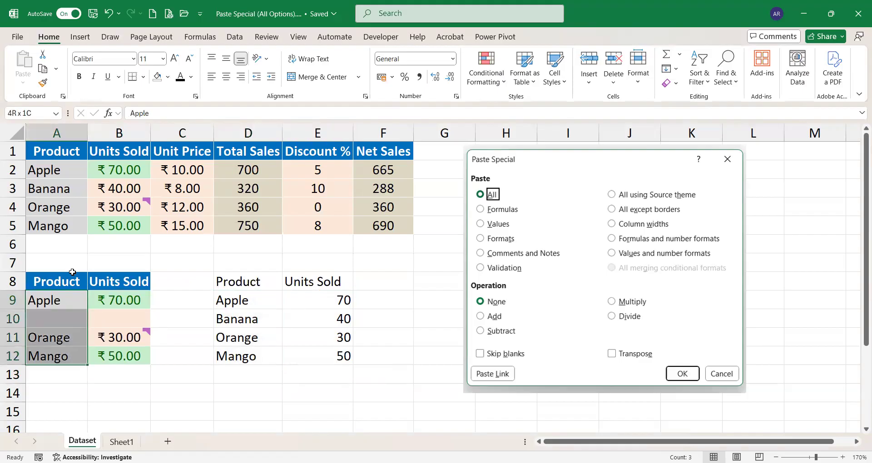
key(shift+Right)
key(ctrl+c)
- Try pasting the copied rows as values only at D9 without skipping blanks, and undo that paste
key(Right)
key(Right)
key(Right)
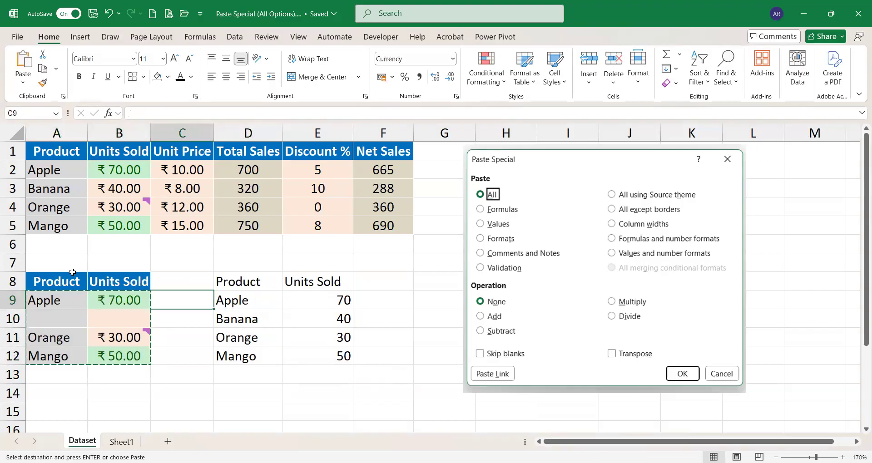
key(ctrl+v)
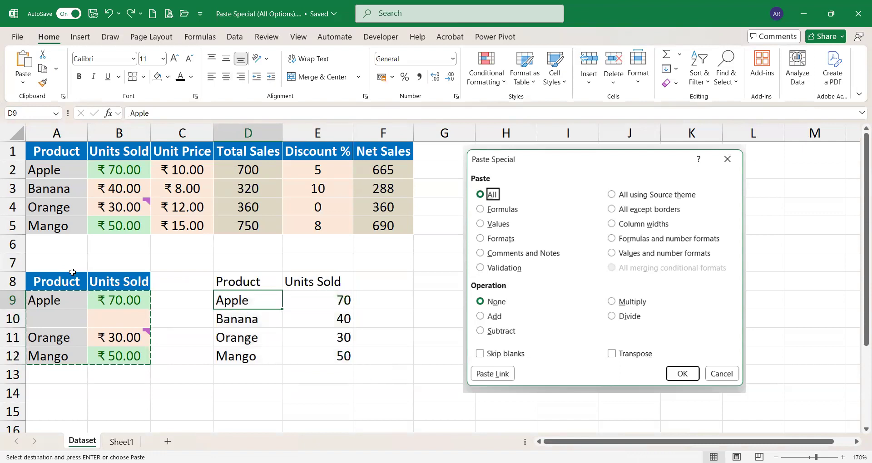
key(ctrl+alt+v)
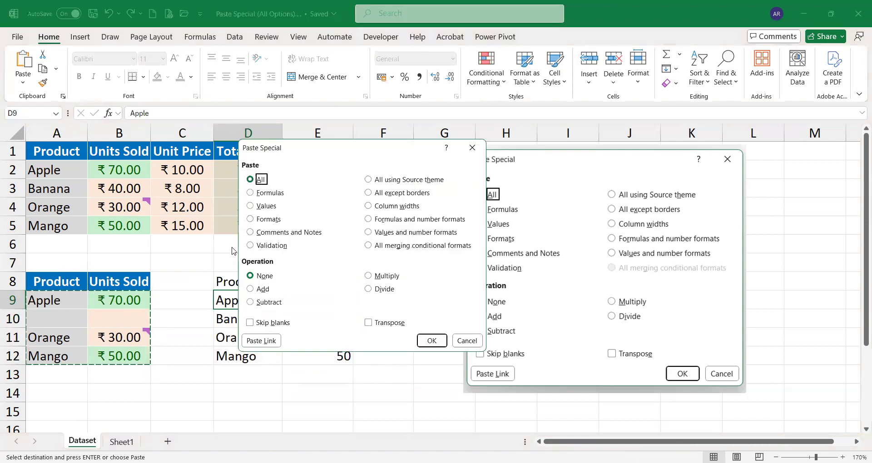
click(262, 211)
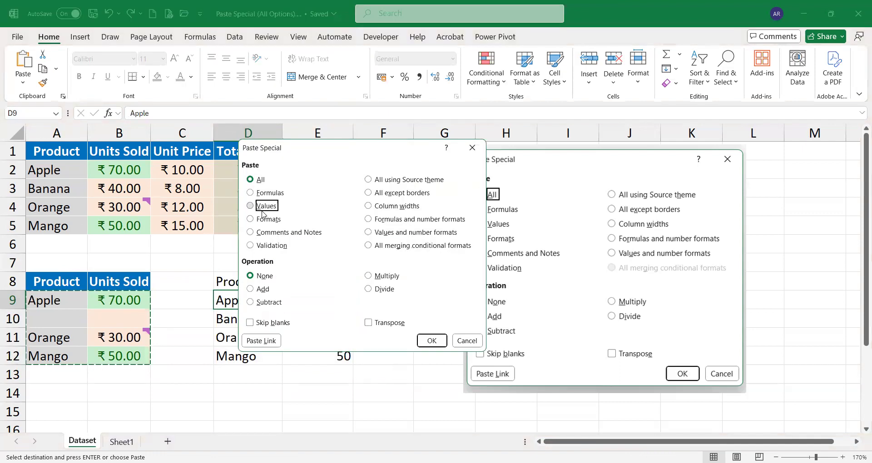
click(437, 345)
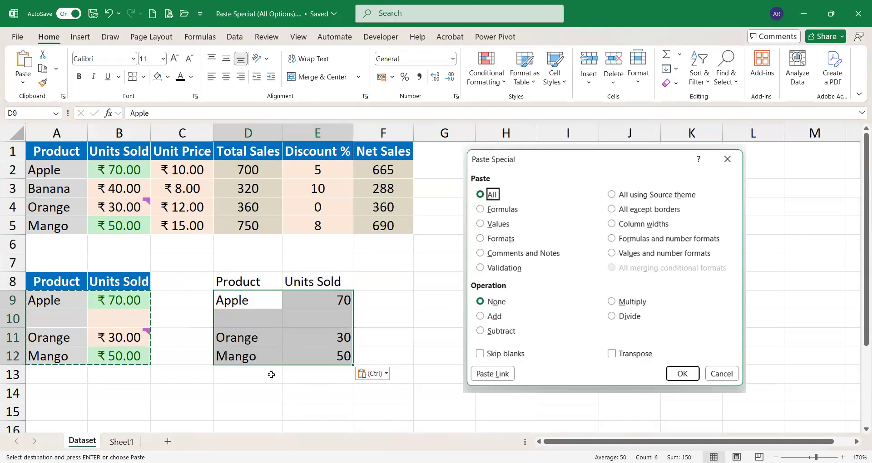
key(ctrl+z)
key(Left)
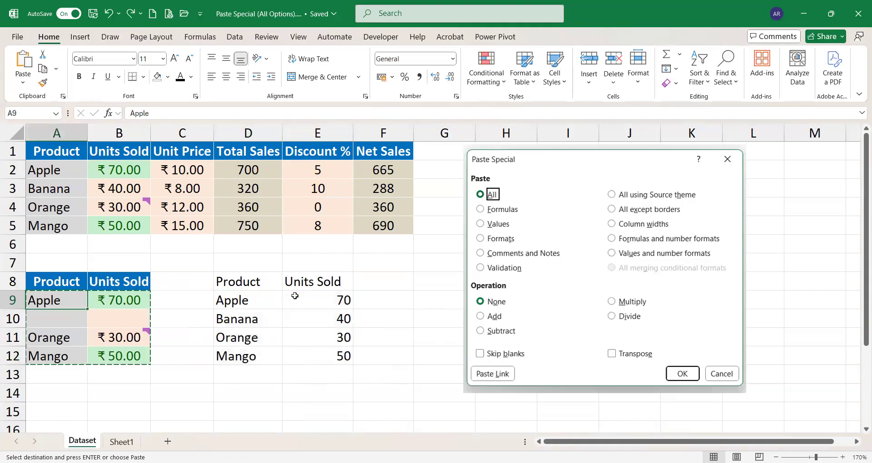
key(shift+Down)
key(shift+Down)
key(shift+Down)
key(shift+Right)
key(shift+Right)
key(shift+Left)
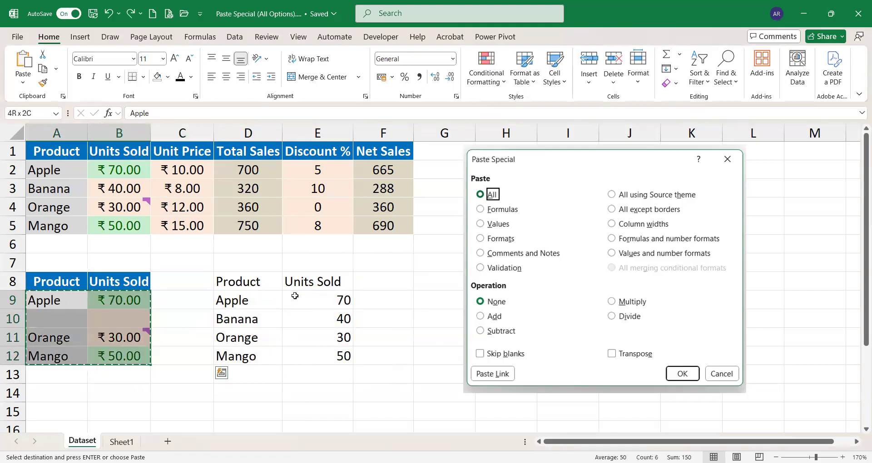
click(59, 316)
key(Right)
key(Right)
key(Right)
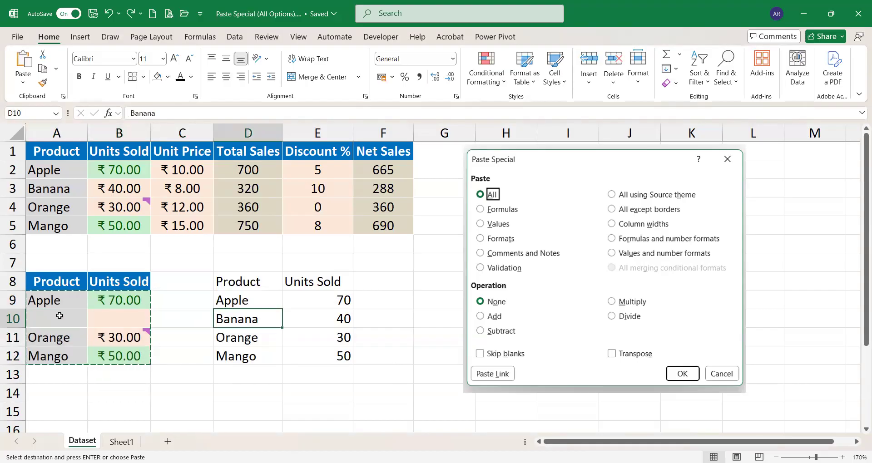
- Copy only the Apple row, A9:B9, of the duplicate table
key(Home)
key(Up)
key(shift+Right)
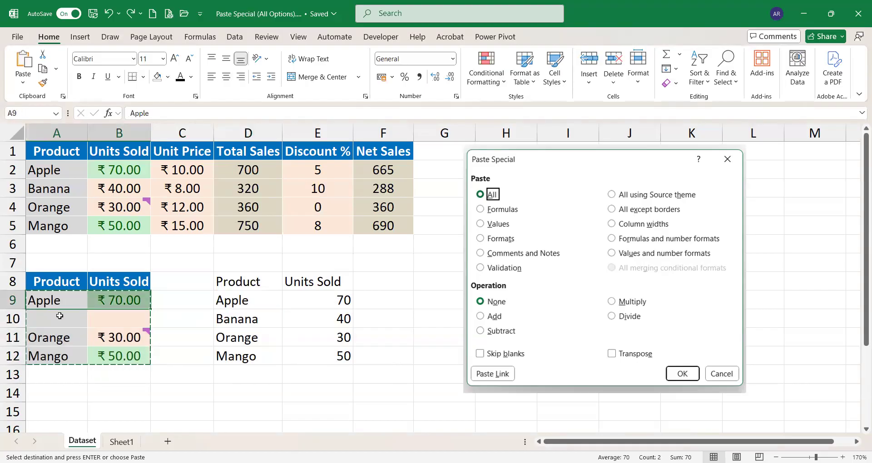
key(Right)
key(Right)
key(Right)
key(Left)
key(Left)
key(Left)
- Copy all data rows of the duplicate table, A9:B12, with the blank Banana row included
key(Down)
key(Down)
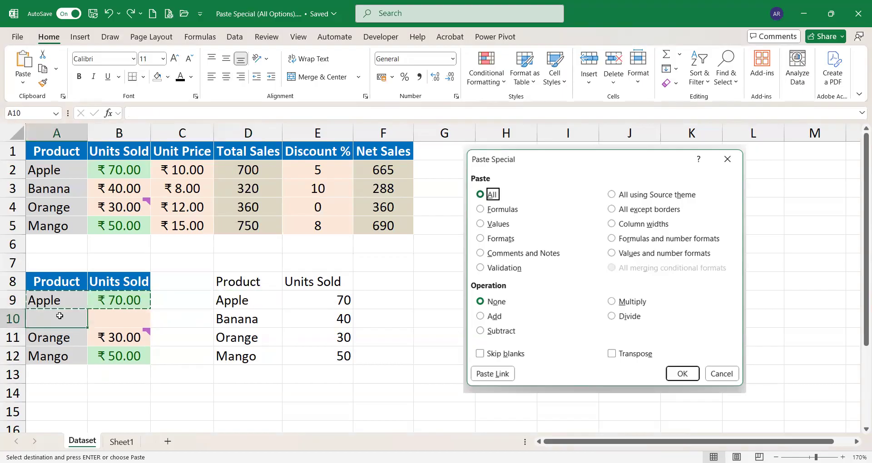
key(shift+Down)
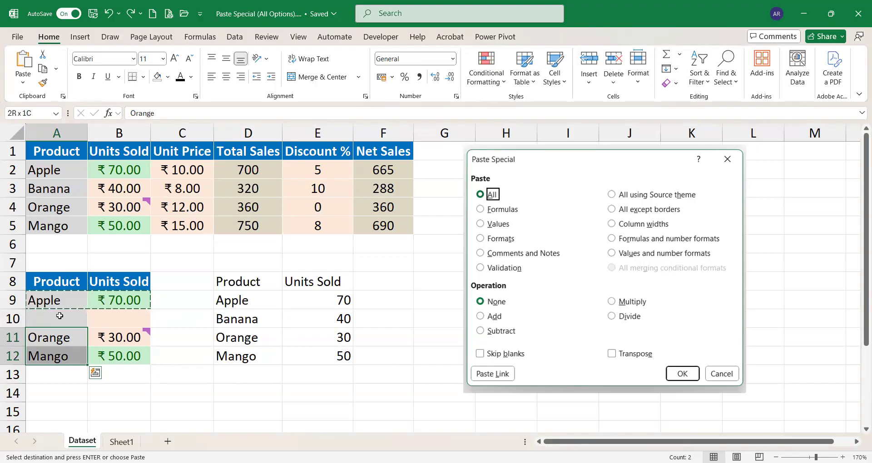
key(Right)
key(Left)
key(Up)
key(Up)
key(Down)
key(Up)
key(shift+Down)
key(shift+Down)
key(shift+Down)
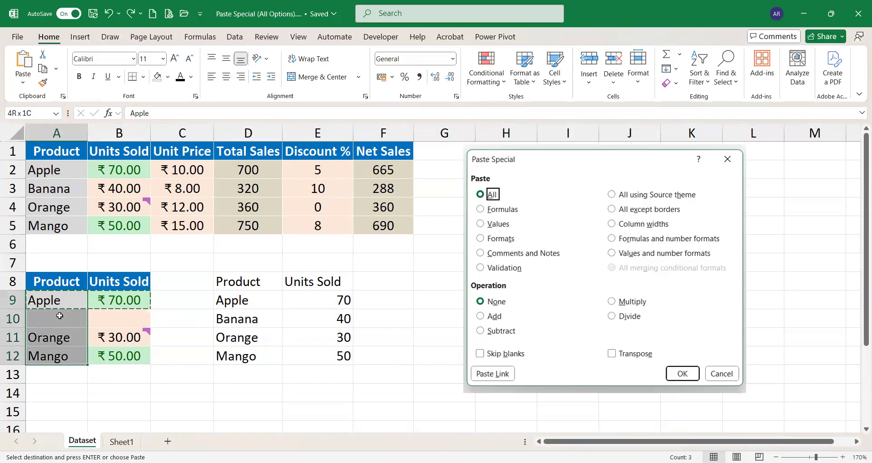
key(shift+Right)
- Paste the copied rows at D9 using Paste Special with Values and Skip blanks
key(Right)
key(Right)
key(Right)
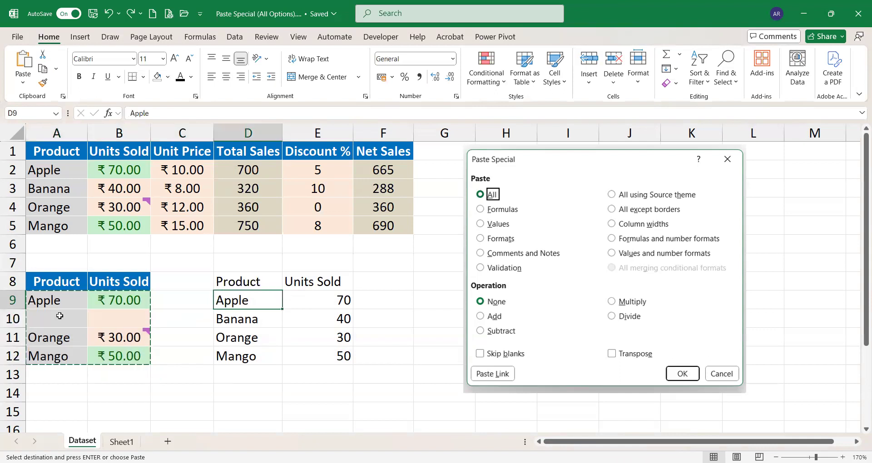
key(ctrl+alt+v)
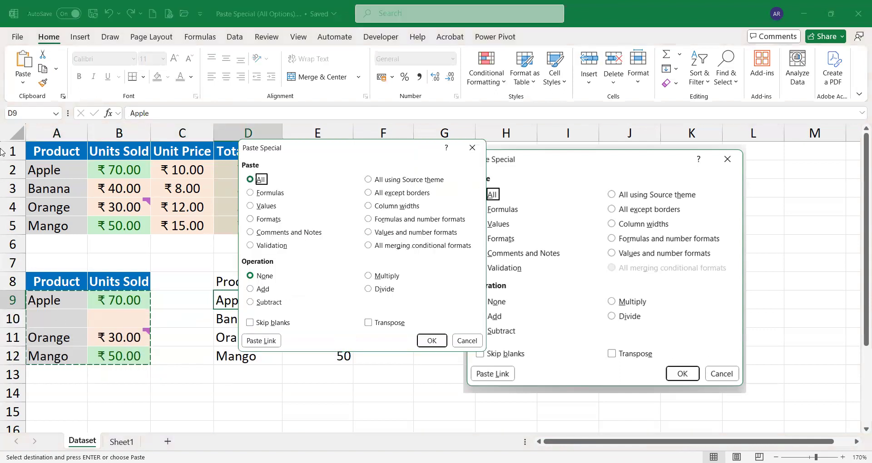
click(257, 210)
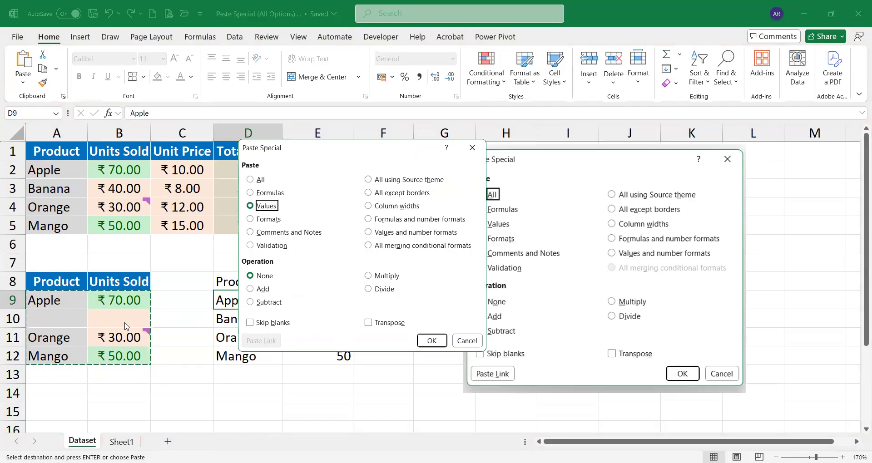
click(250, 323)
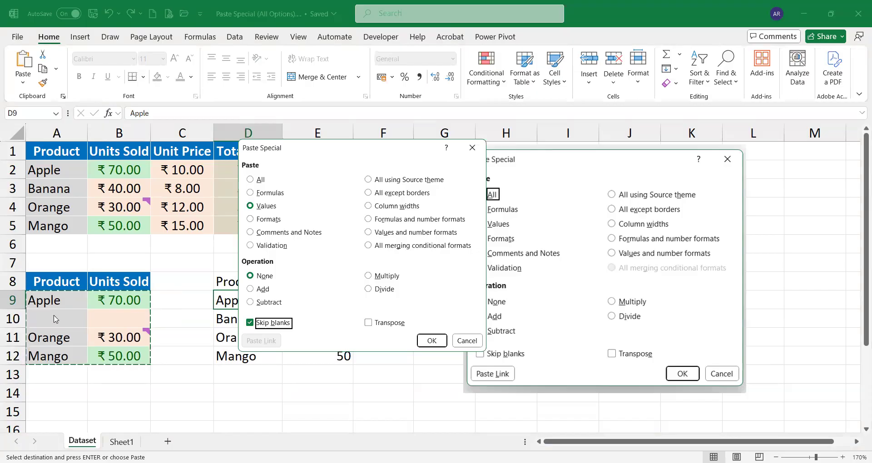
drag(376, 153, 533, 146)
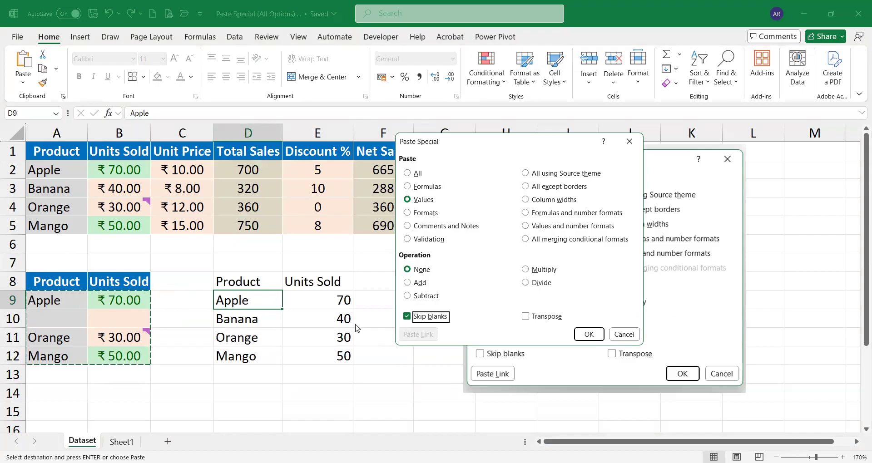
click(582, 335)
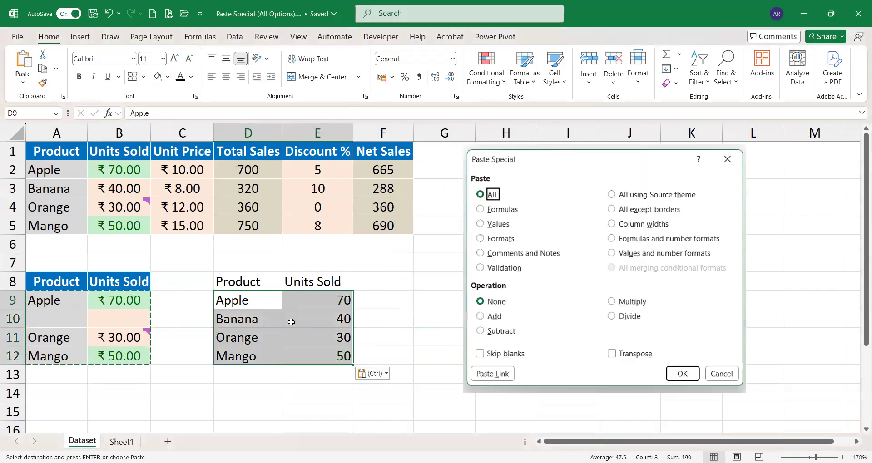
click(292, 322)
key(Right)
key(Left)
key(Left)
key(Left)
key(Right)
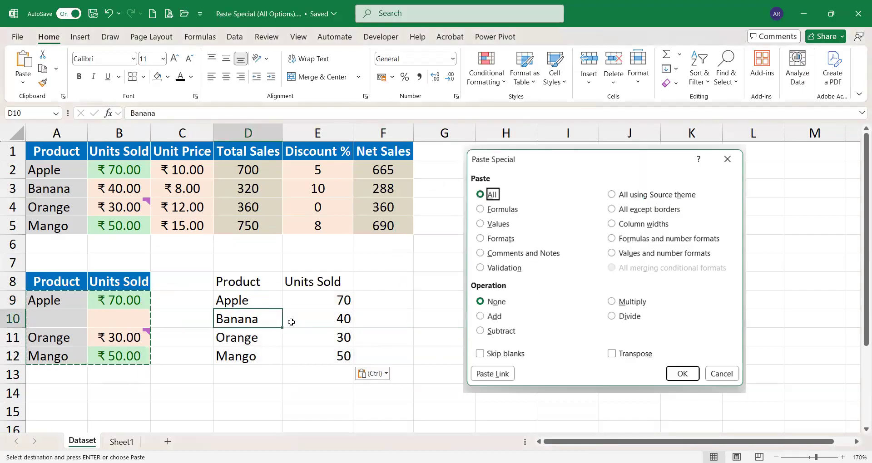
- Set the duplicate table's Units Sold to 90 for Apple, 100 for Orange and 80 for Mango
key(Up)
key(Left)
key(Left)
text(90)
key(Return)
key(Down)
text(100)
key(Return)
text(8)
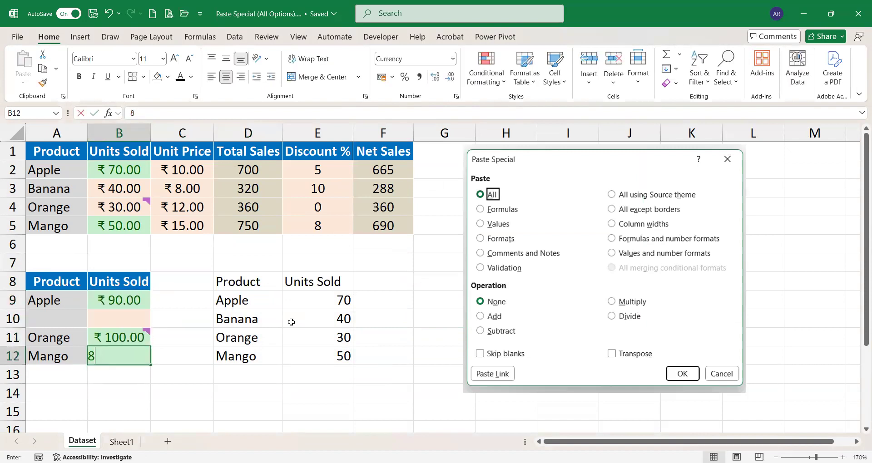
text(0)
key(Return)
- Copy the updated data rows A9:B12 of the duplicate table
key(Up)
key(Up)
key(Up)
key(Up)
key(Up)
key(Down)
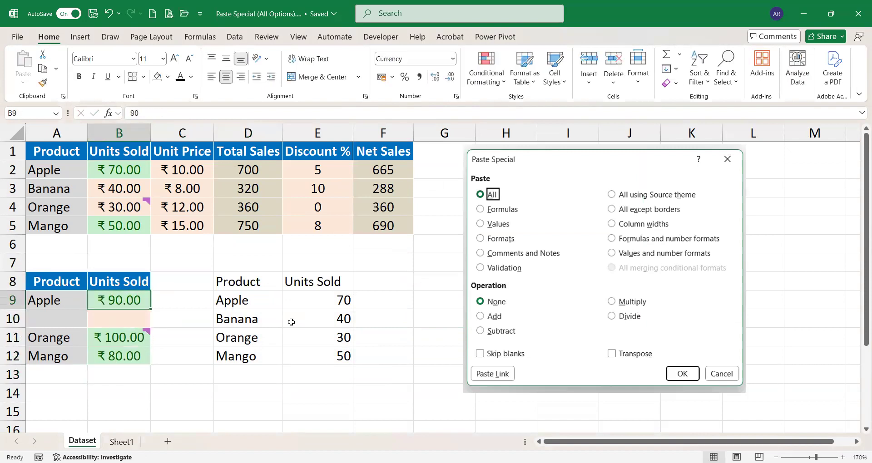
key(shift+Left)
key(shift+Down)
key(shift+Down)
key(shift+Down)
key(ctrl+c)
- Paste the updated rows over the table at D9 as values only, skipping blanks
key(Right)
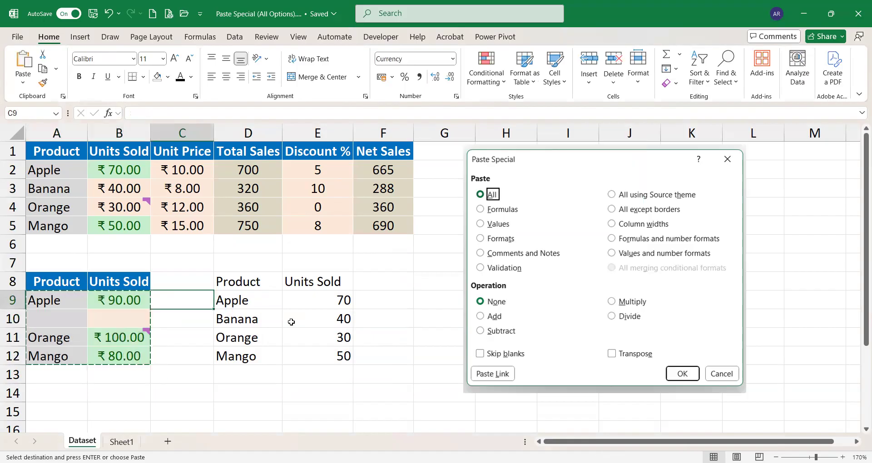
key(Right)
key(ctrl+alt+v)
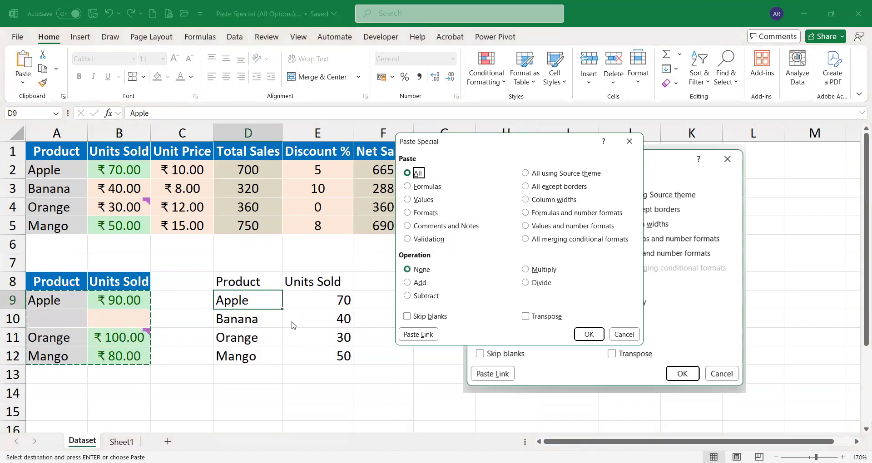
click(417, 315)
click(424, 202)
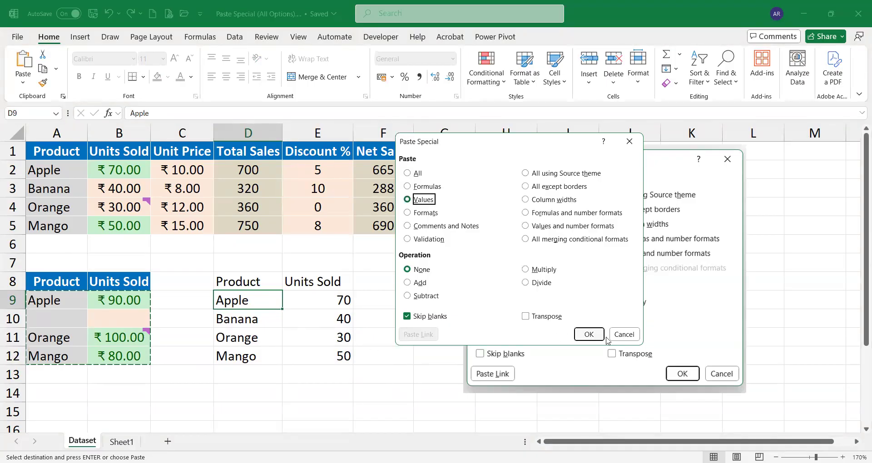
click(592, 337)
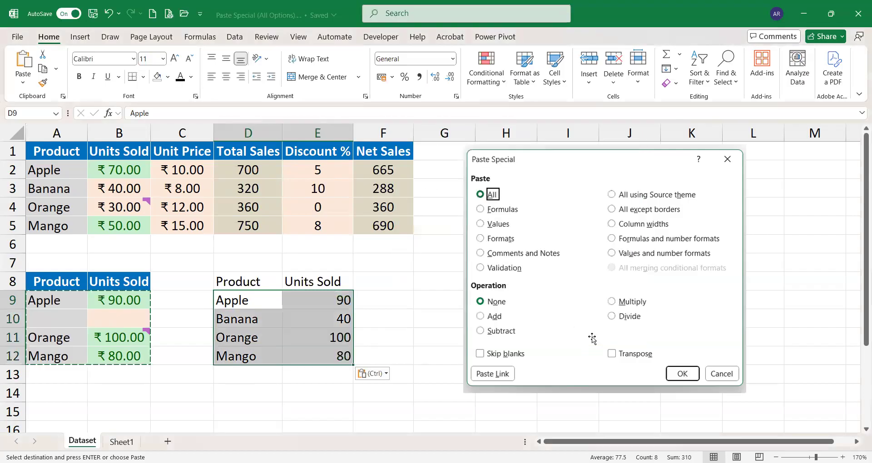
click(221, 336)
key(Escape)
text(0)
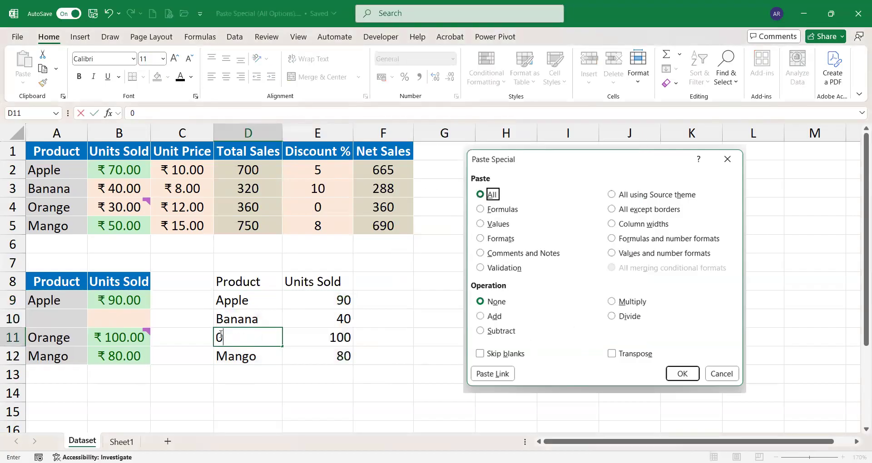
key(Escape)
key(Right)
key(Up)
key(Up)
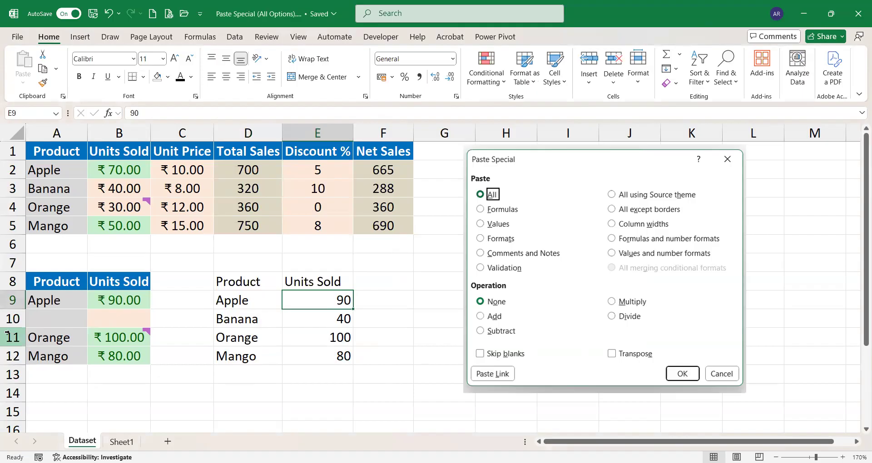
- Clear the contents and coloured fills of both practice tables in range A7:F12
click(34, 258)
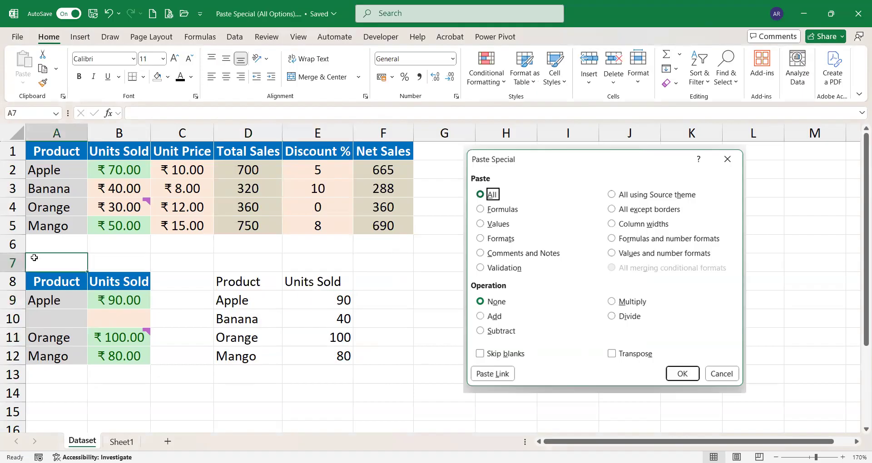
key(shift+Down)
key(shift+Down)
key(shift+Down)
key(shift+Down)
key(shift+Down)
key(shift+Right)
key(shift+Right)
key(shift+Right)
key(shift+Right)
key(shift+Right)
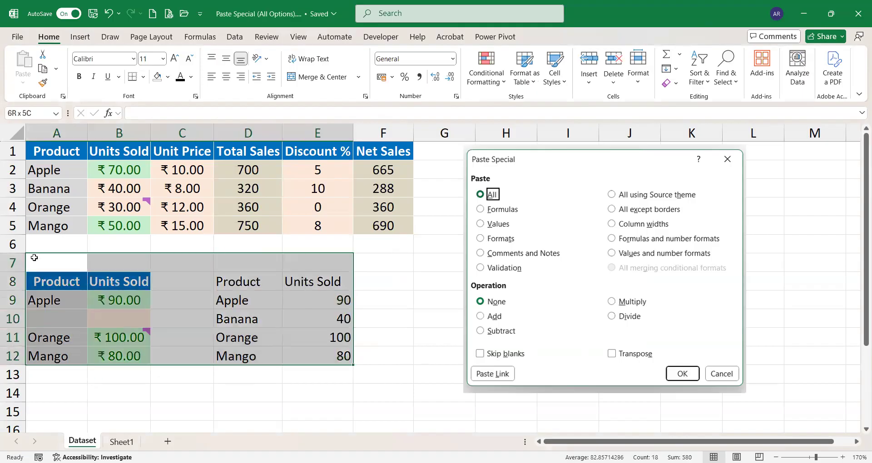
key(Delete)
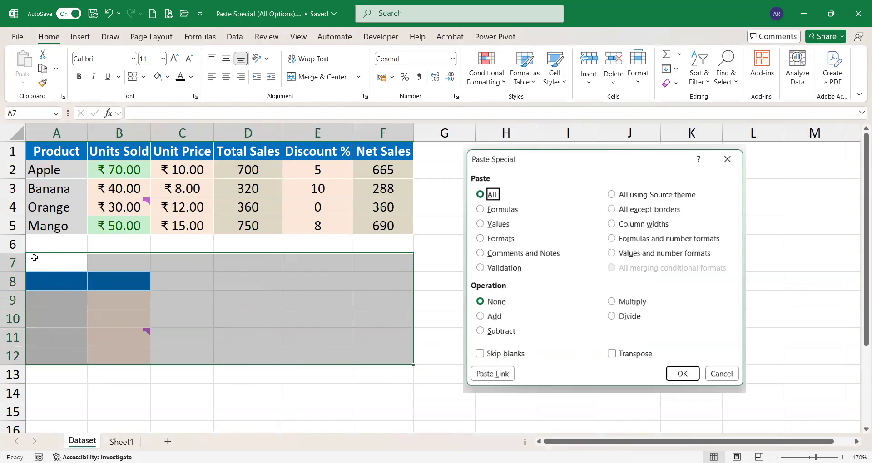
key(Right)
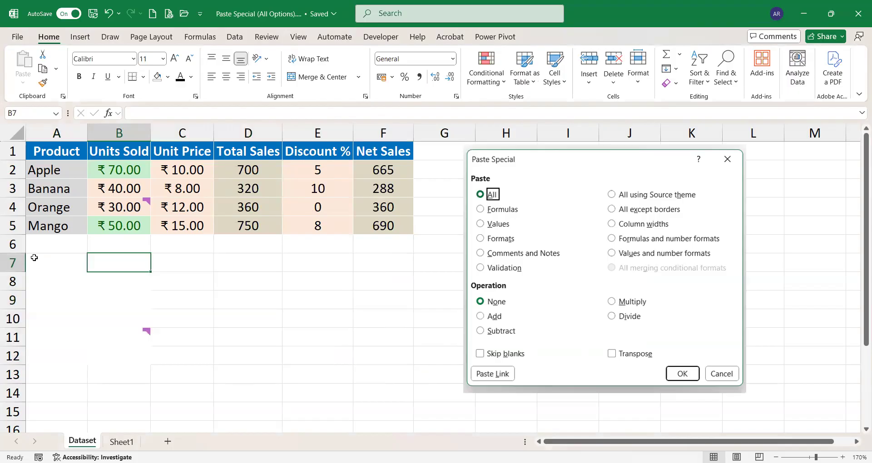
- Clear the leftover comment and formatting from column B of the practice area by pasting the blank cells C7:C13 over it
key(Left)
key(Right)
key(Right)
key(shift+Down)
key(shift+Down)
key(shift+Down)
key(shift+Down)
key(shift+Down)
key(shift+Down)
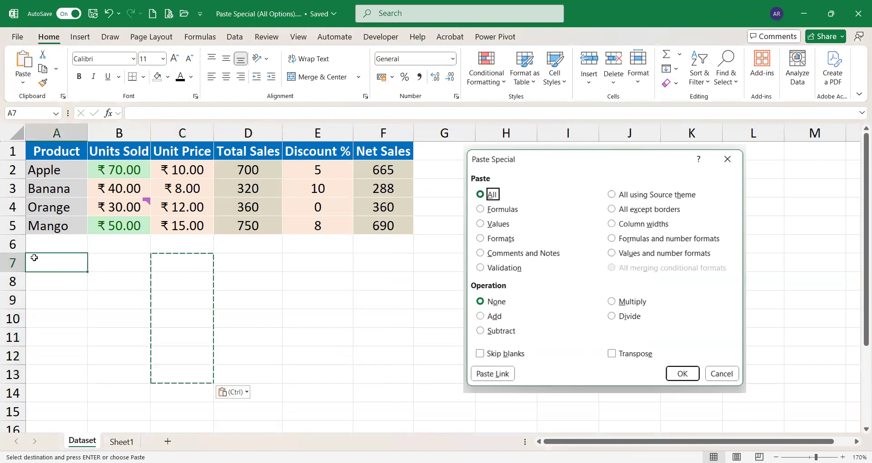
key(ctrl+Home)
key(Escape)
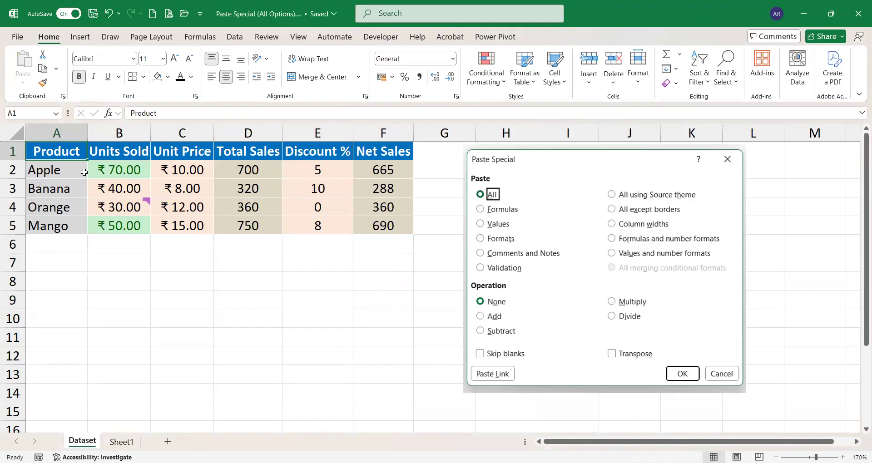
- Copy the sales table A1:F5 and paste it transposed at A8
key(ctrl+a)
key(ctrl+c)
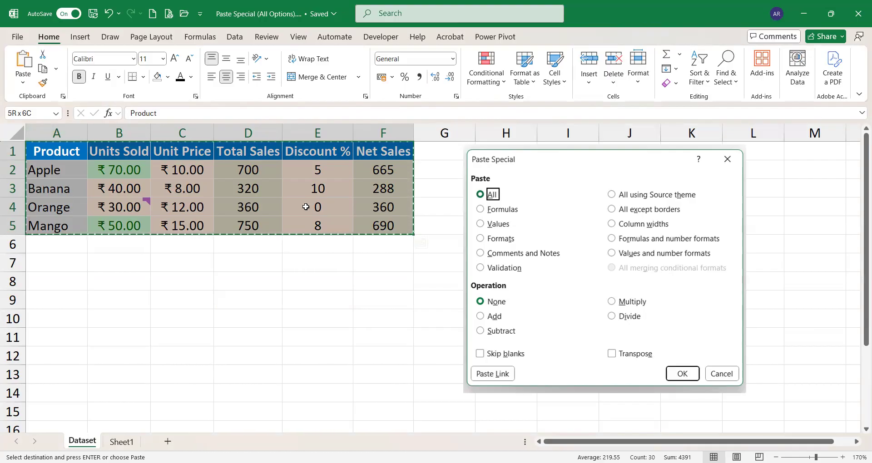
key(Down)
key(Down)
key(Down)
key(Down)
key(Down)
key(Down)
key(Down)
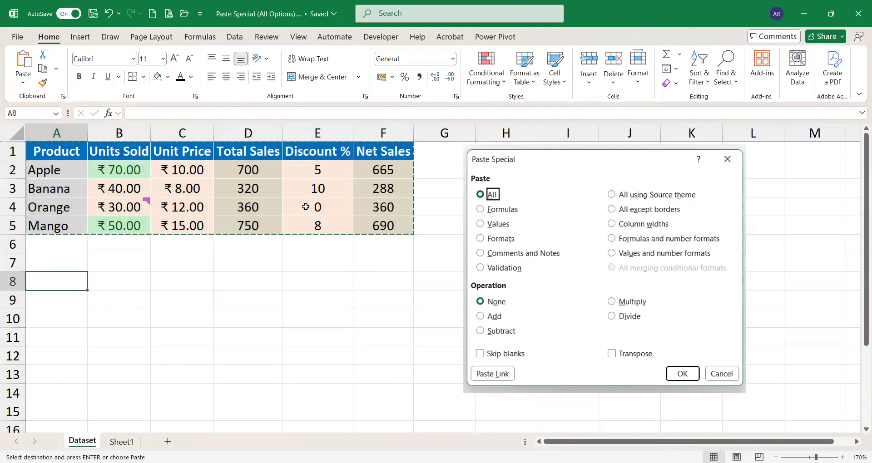
click(532, 318)
click(590, 334)
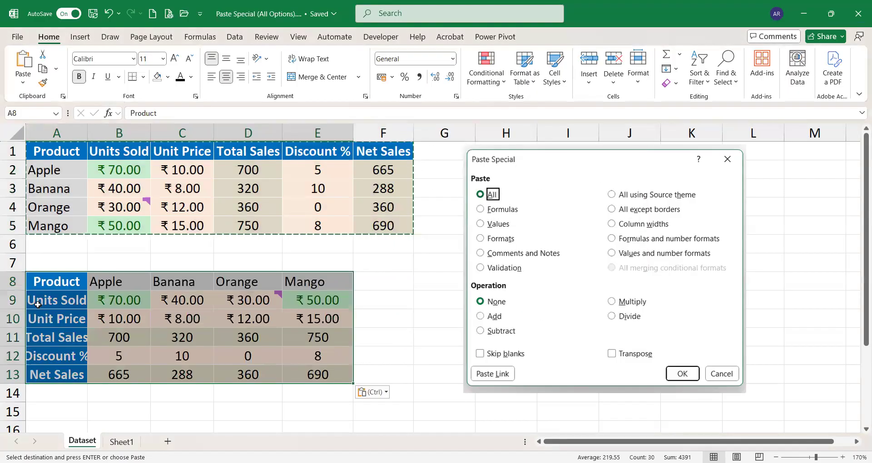
- Examine the headers, values and formulas of the transposed table to compare its row and column layout with the original
click(48, 304)
key(Right)
key(Left)
key(Right)
key(Right)
key(Right)
key(Down)
key(Down)
key(Down)
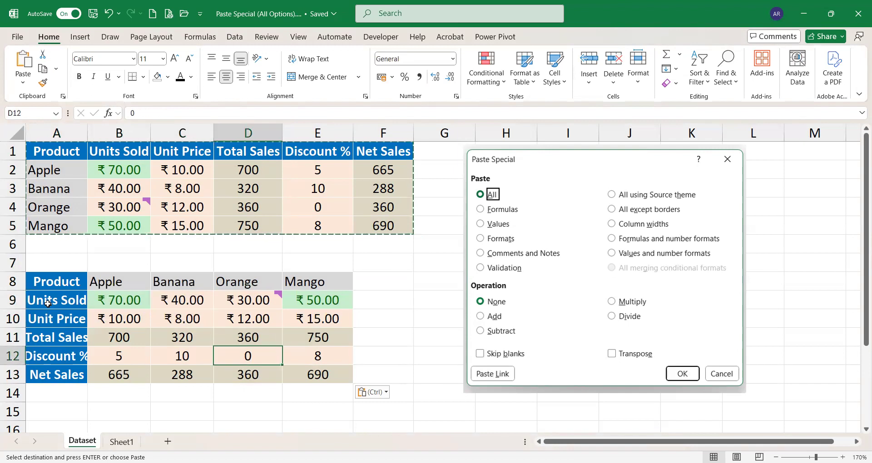
key(Up)
key(Left)
key(Left)
key(Left)
key(Up)
key(Up)
key(Up)
key(Down)
key(Down)
key(Down)
key(Right)
key(Right)
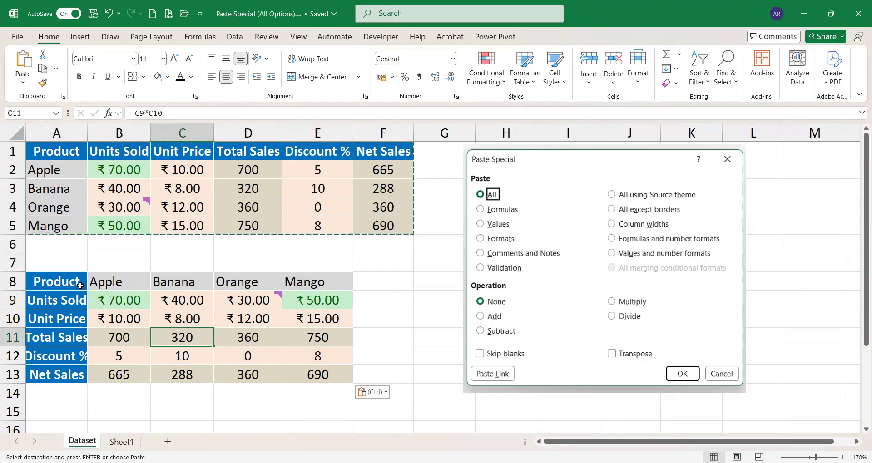
click(87, 340)
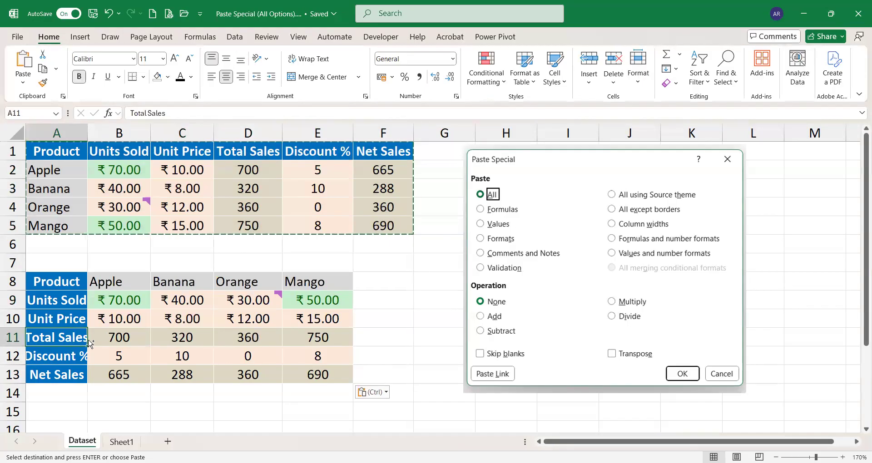
- Undo the transposed paste and select the original sales table A1:F5
key(ctrl+z)
key(Up)
key(Up)
key(Up)
key(Up)
key(Up)
key(Up)
key(Up)
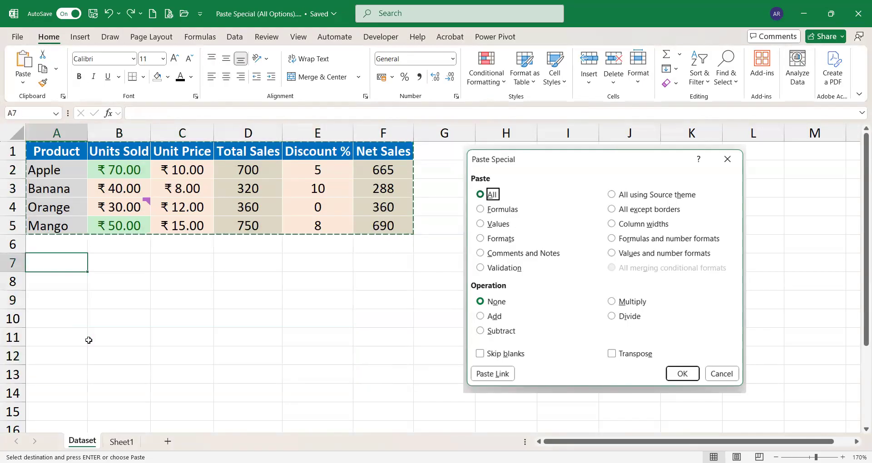
key(ctrl+shift+Right)
key(ctrl+shift+Down)
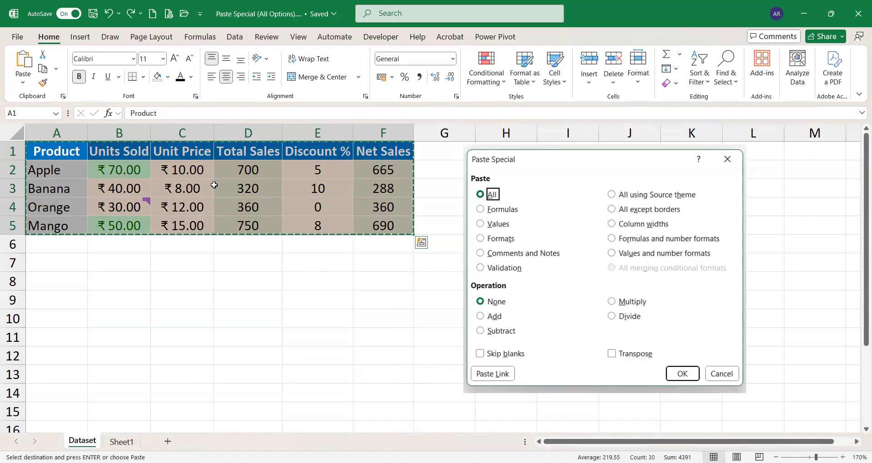
- Paste the copied sales table at A8 as links to the original cells
click(46, 290)
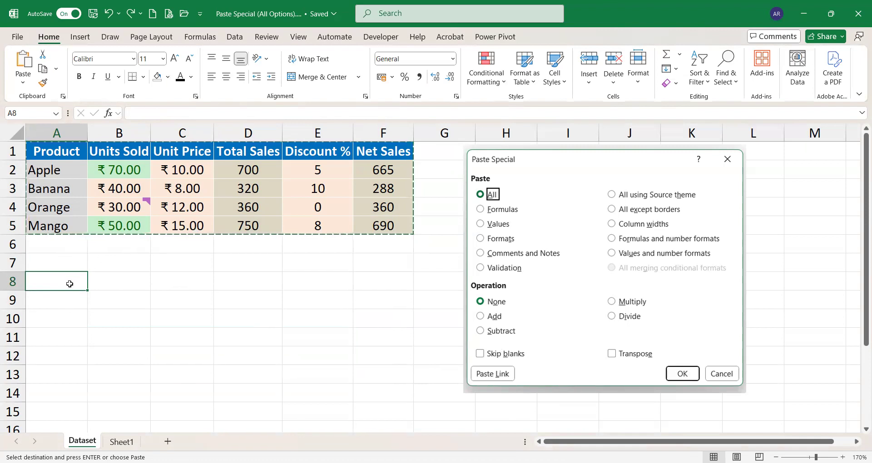
key(ctrl+alt+v)
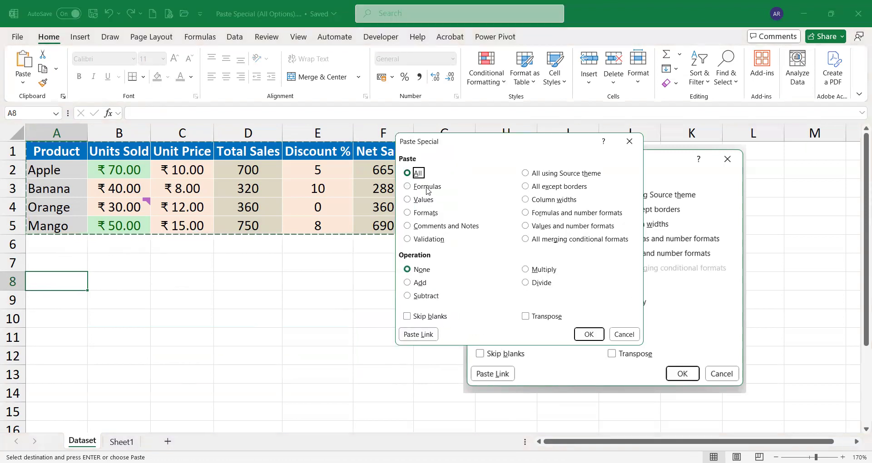
click(421, 339)
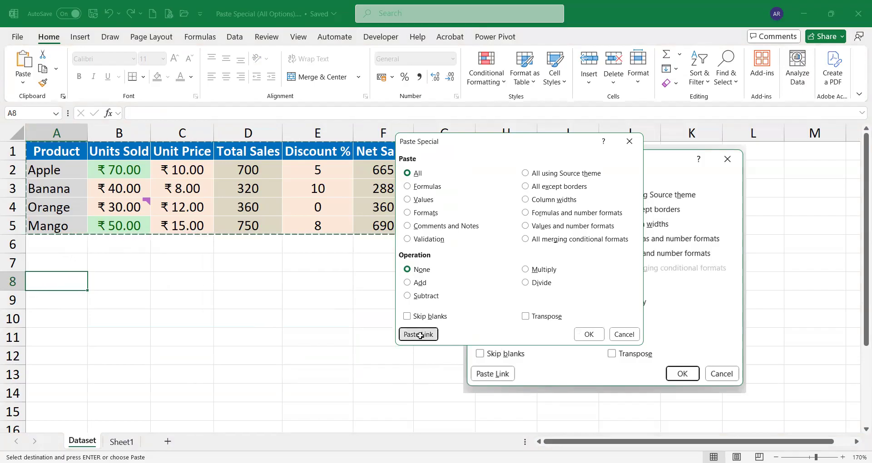
- Examine the reference formulas in the data rows of the linked table
click(61, 282)
key(Right)
key(Left)
key(Down)
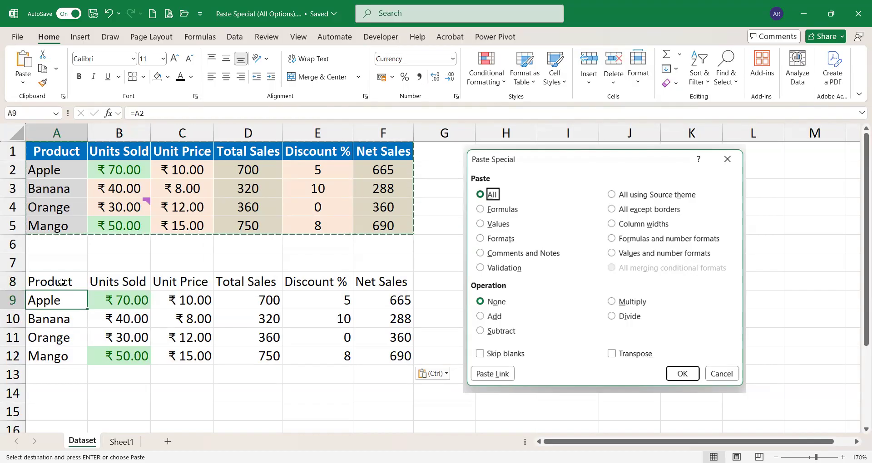
key(Right)
key(Down)
key(Down)
key(Right)
key(Left)
key(Left)
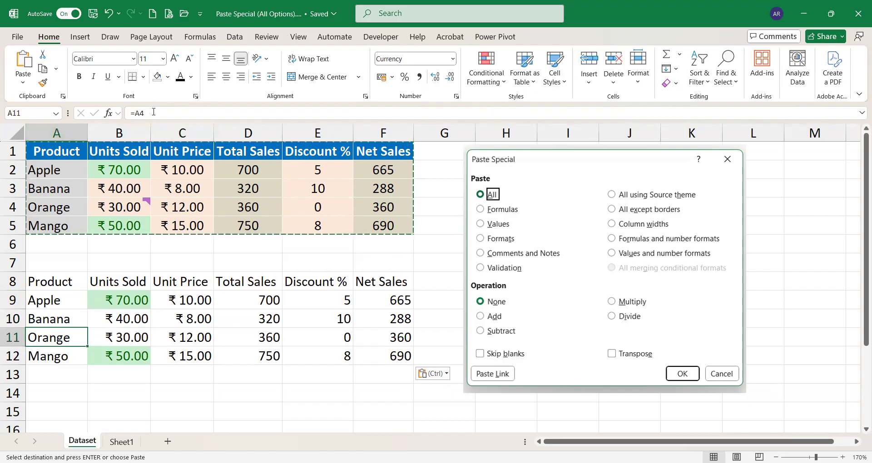
- Examine the reference formulas across the linked table's header row A8:F8
click(48, 279)
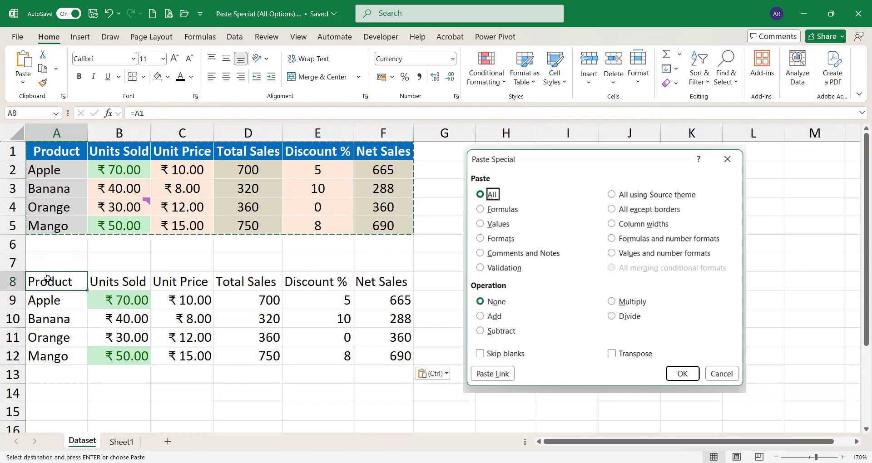
key(Right)
key(Left)
key(ctrl+Up)
click(114, 280)
key(Right)
key(Right)
key(Right)
key(Right)
key(Right)
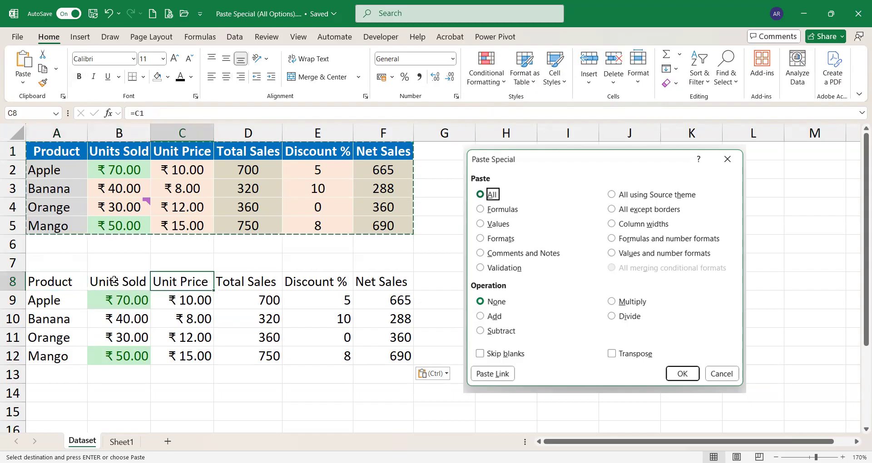
key(ctrl+Left)
key(ctrl+Left)
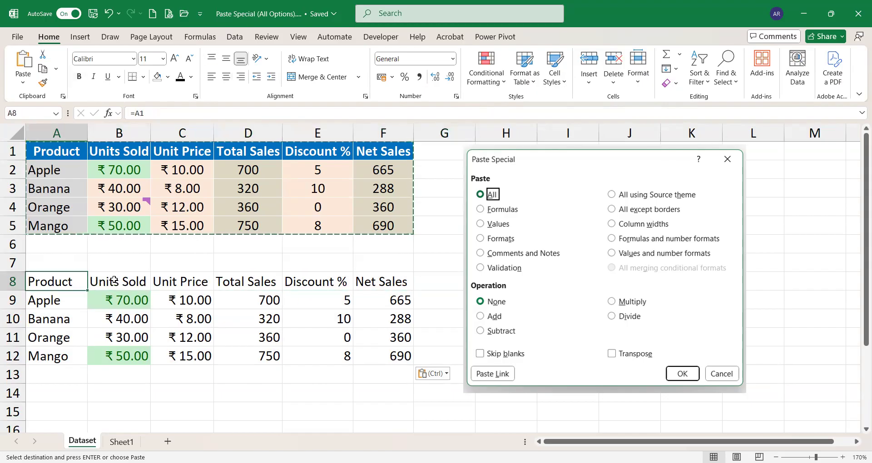
key(Right)
key(Right)
key(Right)
key(Right)
key(Right)
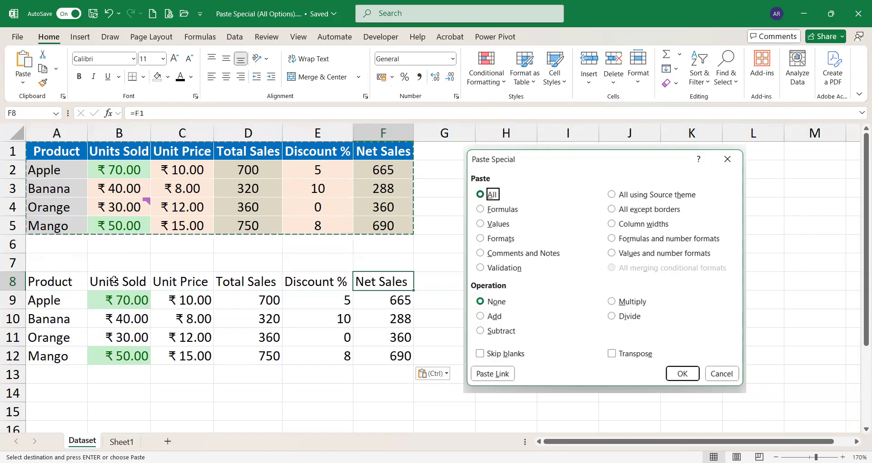
- Test the link by setting Banana's Units Sold in the original table to 80 and then to 30
key(ctrl+Left)
key(Up)
key(Up)
key(Up)
key(Up)
key(Up)
key(Right)
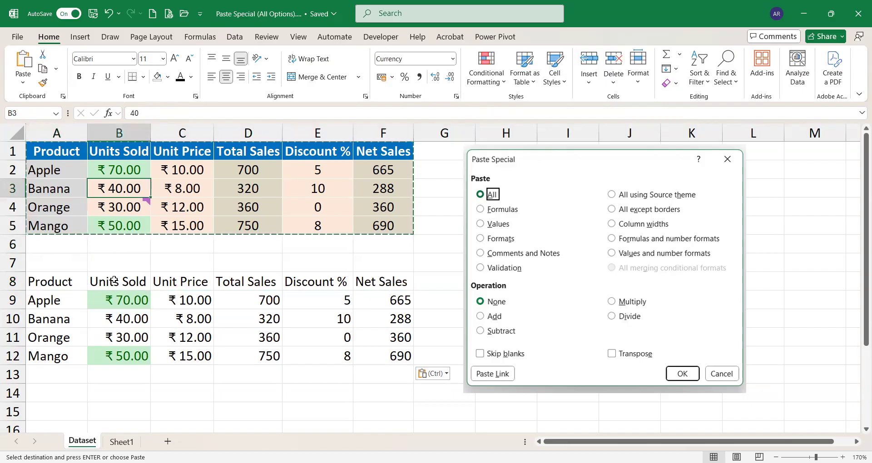
text(80)
key(Return)
text(60)
key(BackSpace)
key(Escape)
text(30)
key(Return)
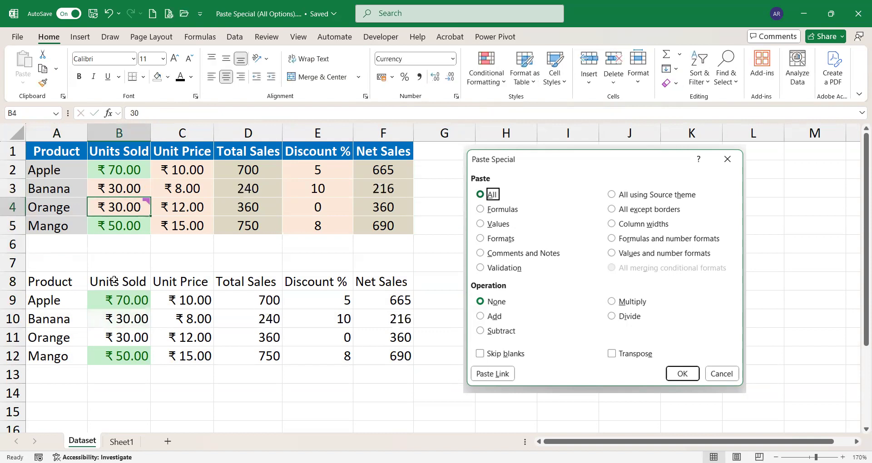
- Undo the Banana Units Sold edits and the linked paste, and end copy mode
click(175, 344)
key(ctrl+z)
key(ctrl+z)
key(ctrl+z)
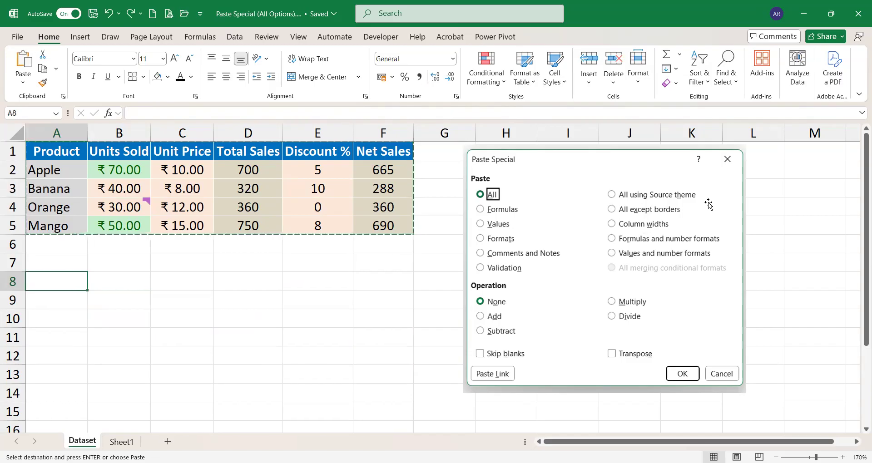
key(Escape)
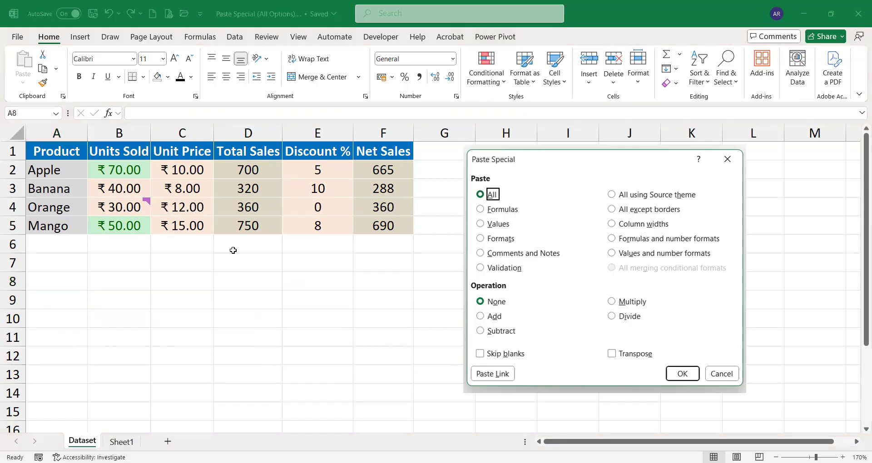
- Copy the sales table A1:F5 and create a new blank workbook
click(50, 151)
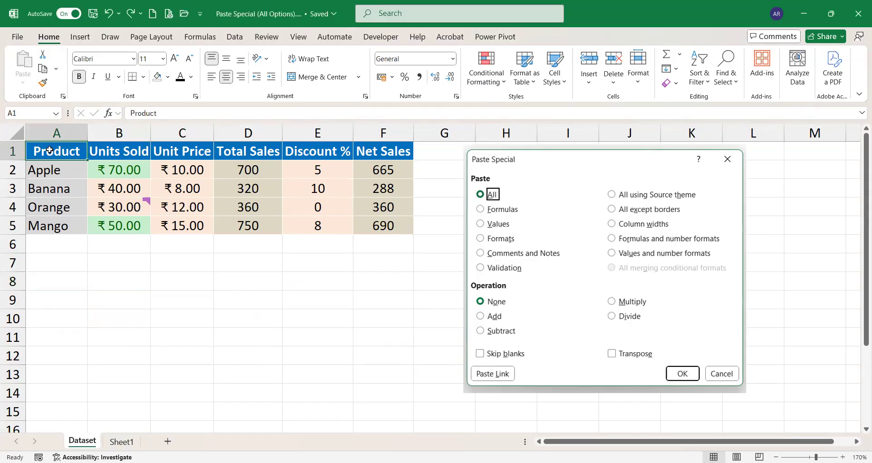
key(ctrl+a)
key(ctrl+c)
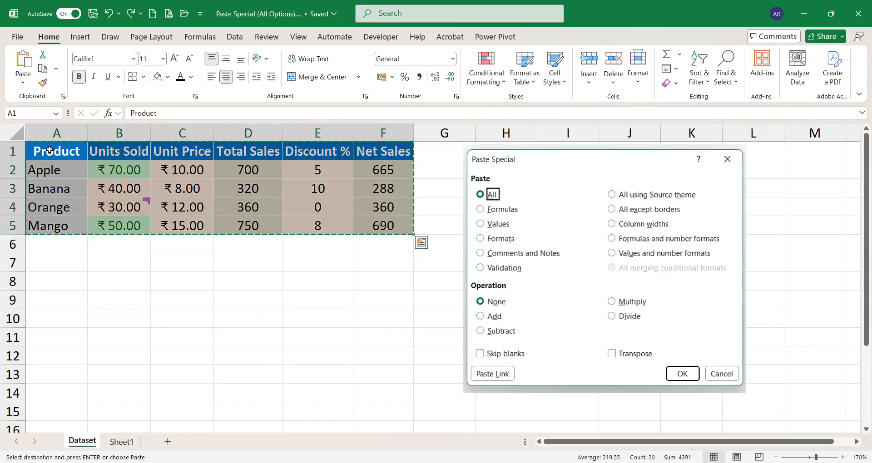
key(ctrl+n)
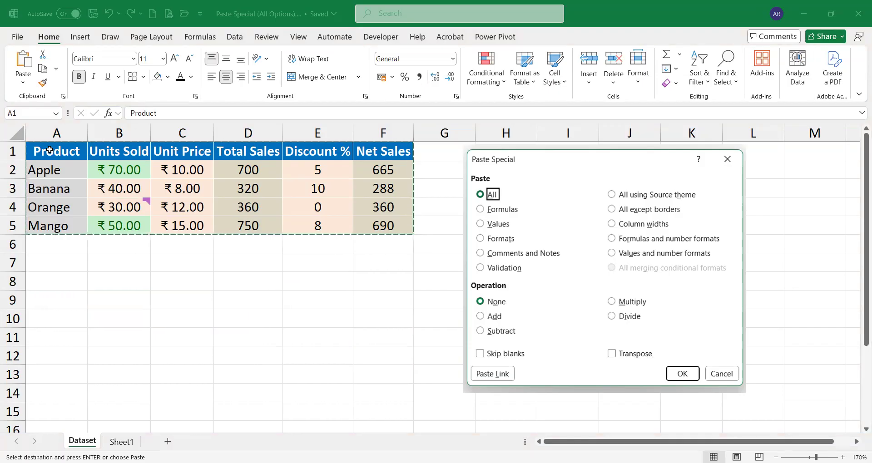
- Open the theme gallery of the sales workbook to view the available themes, and switch to the other workbook
click(105, 187)
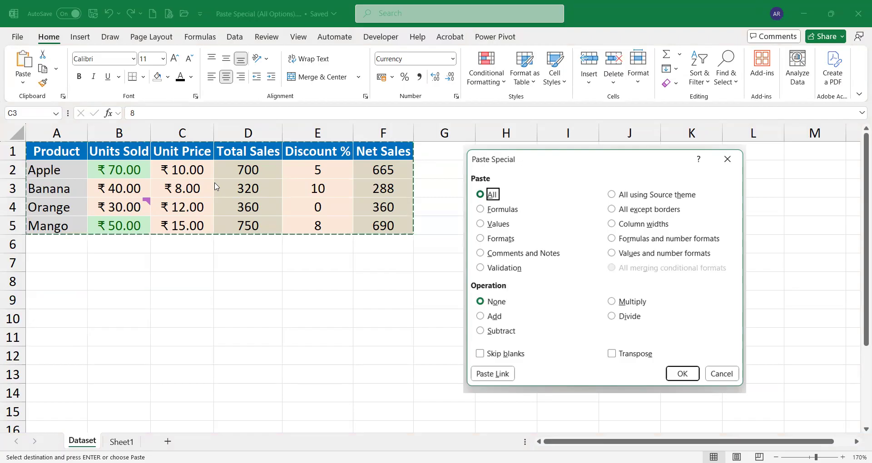
click(218, 187)
click(150, 39)
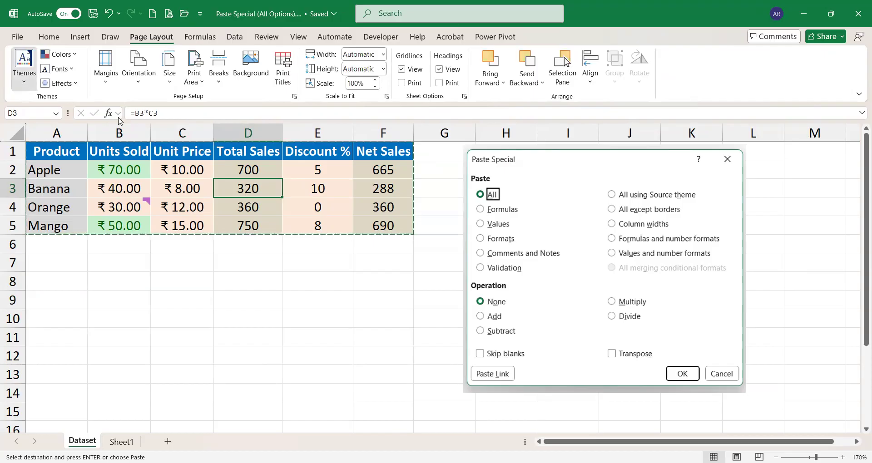
click(26, 84)
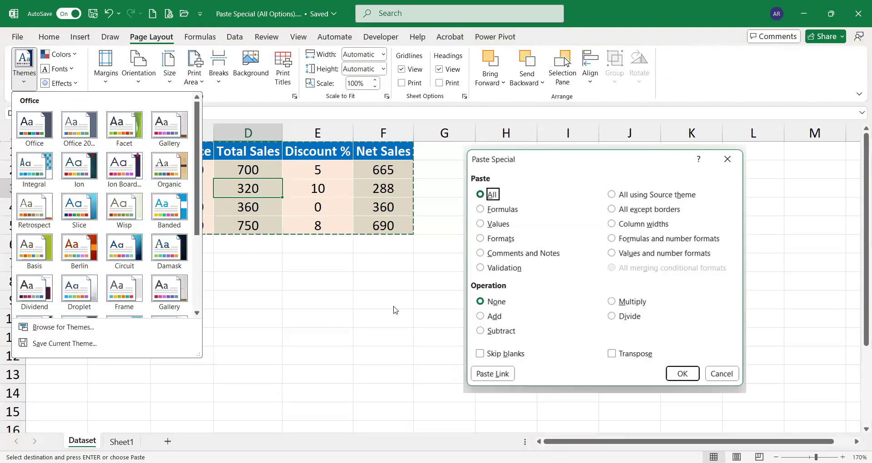
key(alt+Tab)
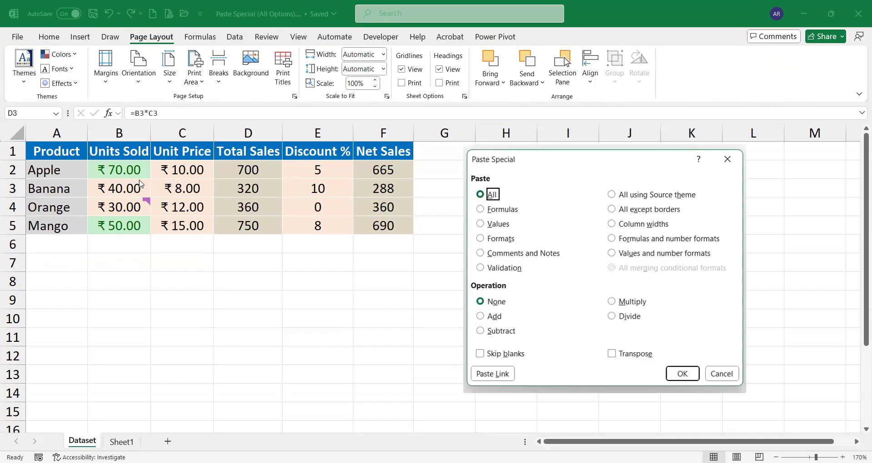
- Copy the sales table A1:F5 again from the Dataset sheet, and end copy mode
click(183, 222)
click(48, 37)
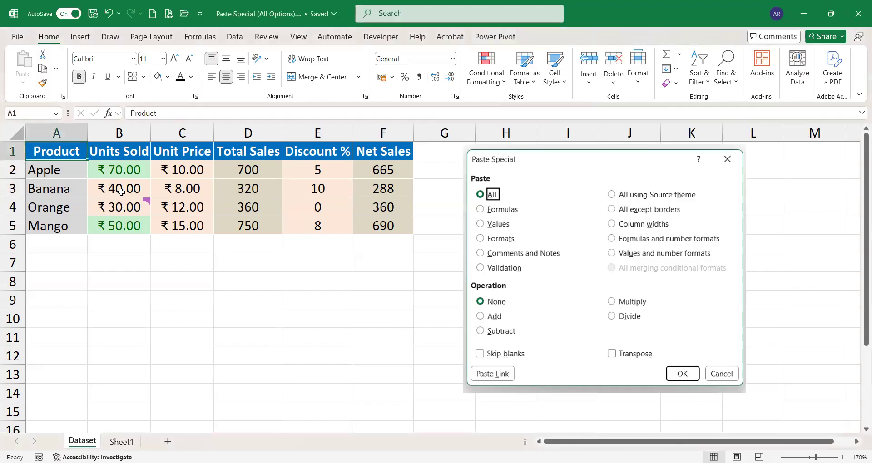
key(ctrl+a)
key(ctrl+c)
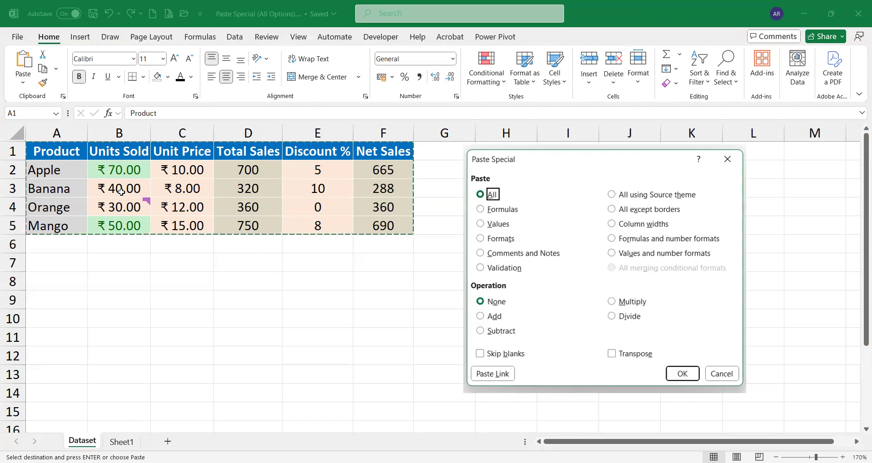
mouse_move(124, 201)
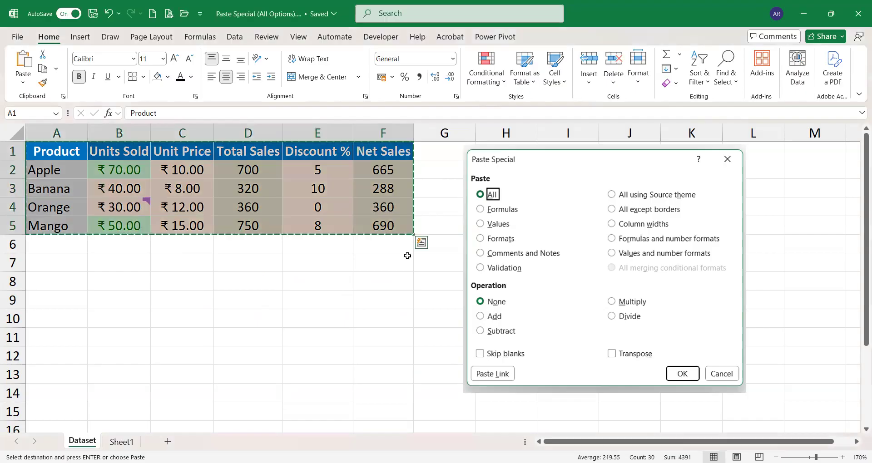
key(Escape)
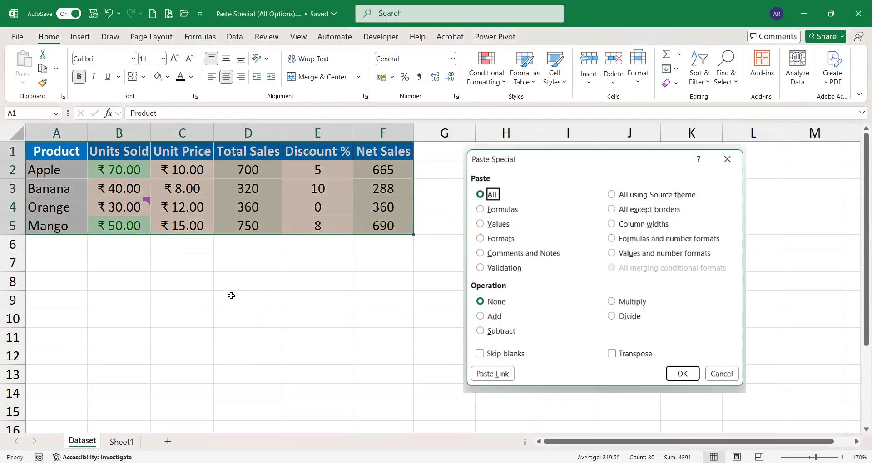